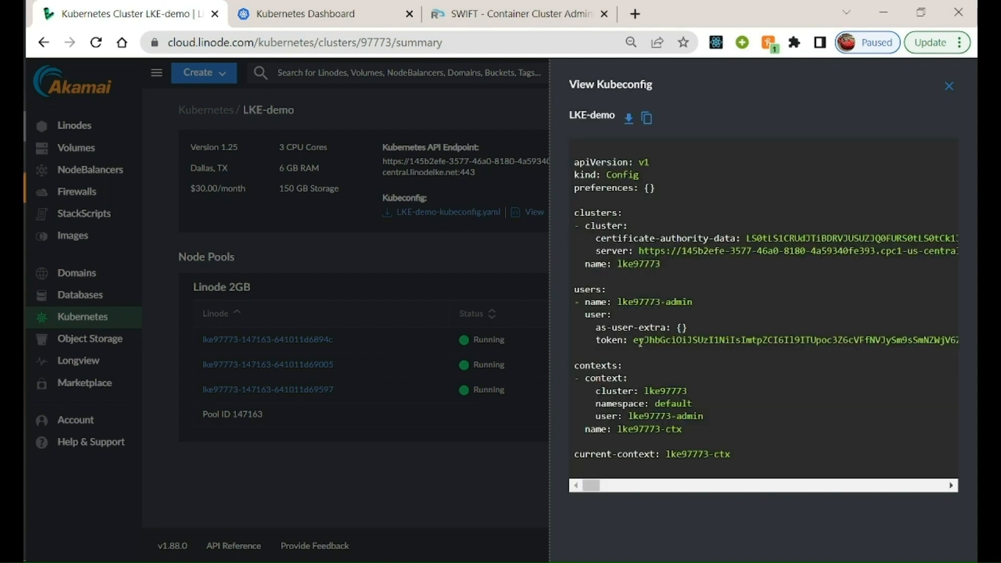
# Copy the admin user's token from the LKE-demo kubeconfig and sign in to the Kubernetes Dashboard with that token
pyautogui.moveTo(633, 340); pyautogui.dragTo(964, 341)
pyautogui.click(303, 6)
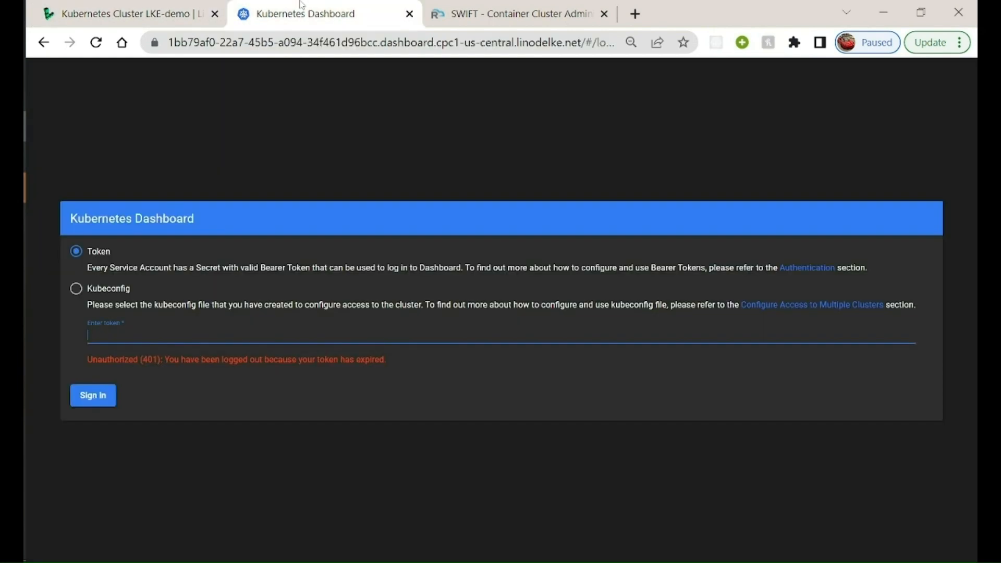
pyautogui.hotkey('ctrl', 'v')
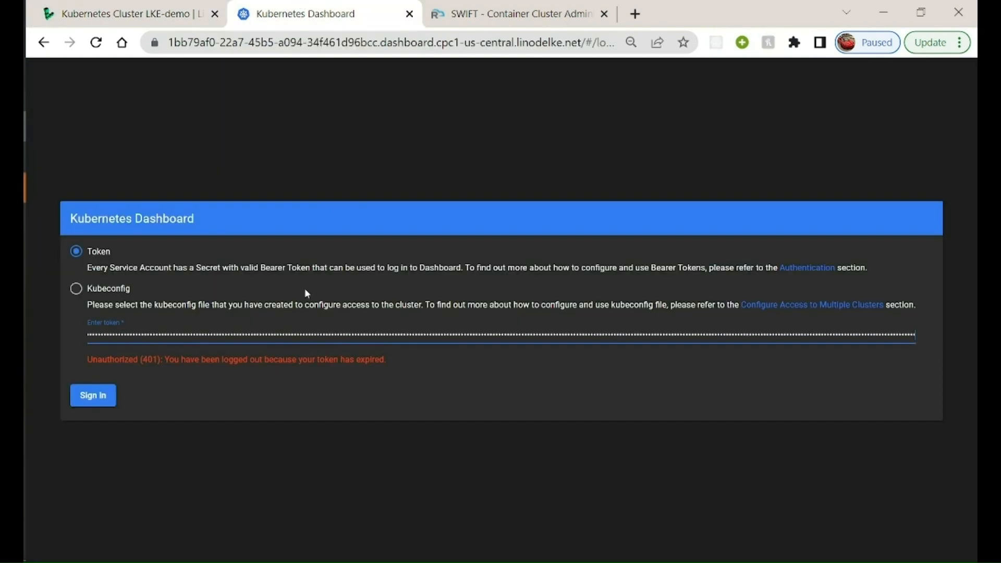
pyautogui.click(96, 400)
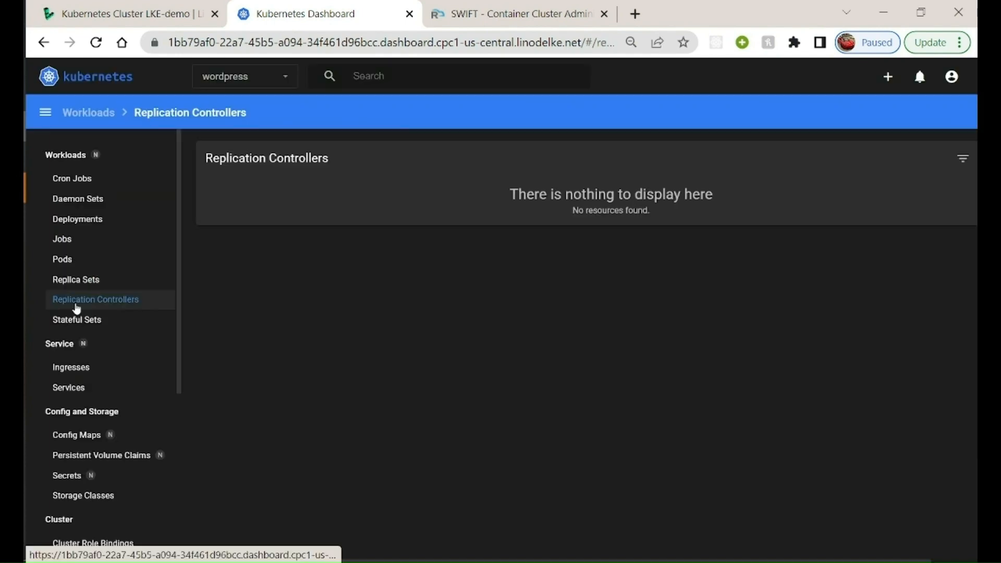
# Check the wordpress namespace for existing workloads, from replica sets and pods to daemon sets, and for ingresses and services
pyautogui.click(73, 282)
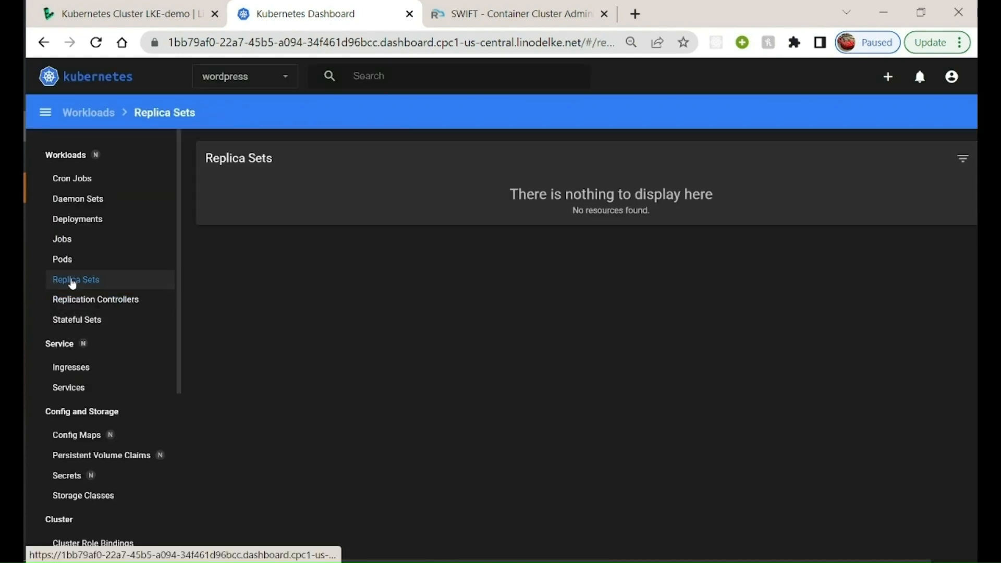
pyautogui.click(65, 263)
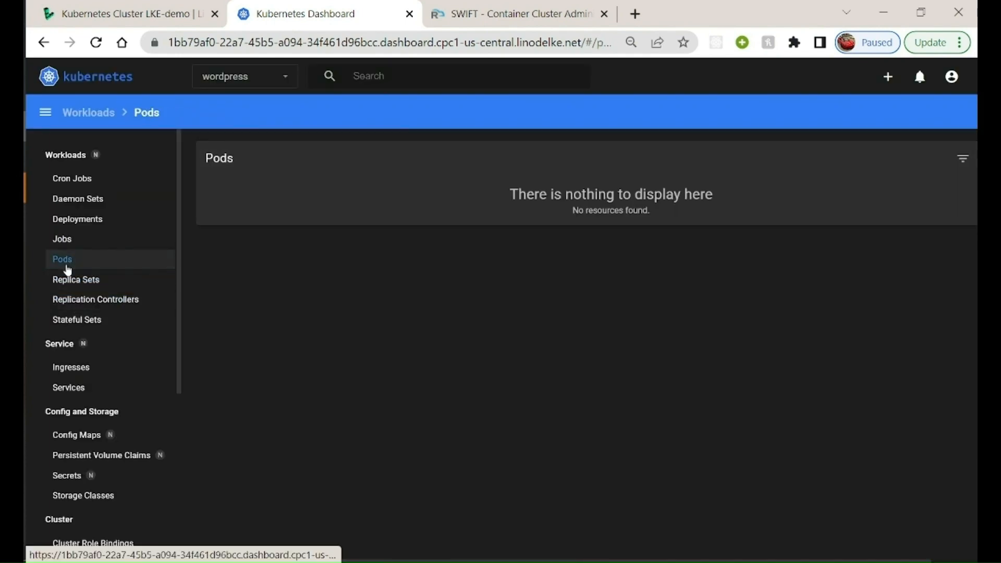
pyautogui.click(62, 238)
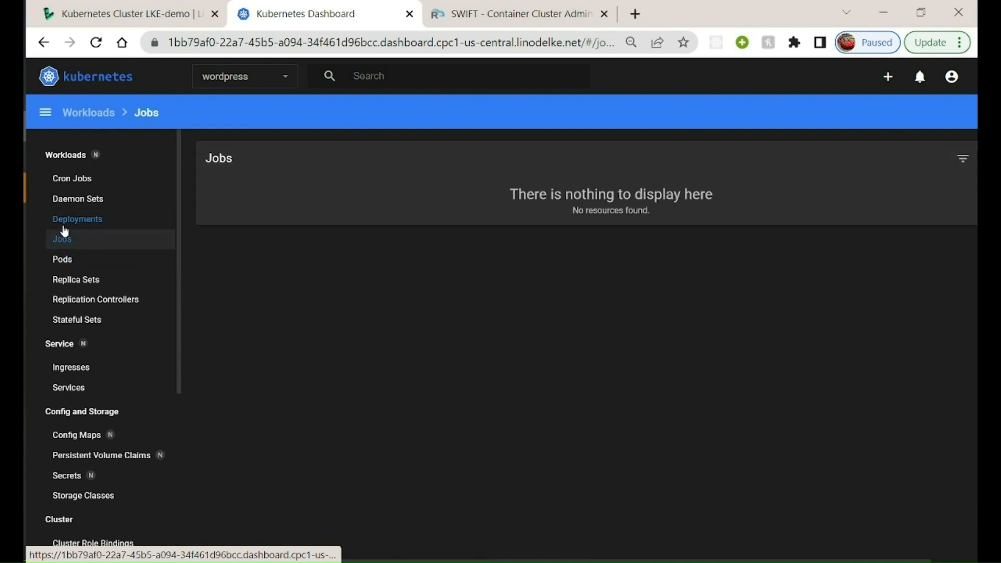
pyautogui.click(67, 228)
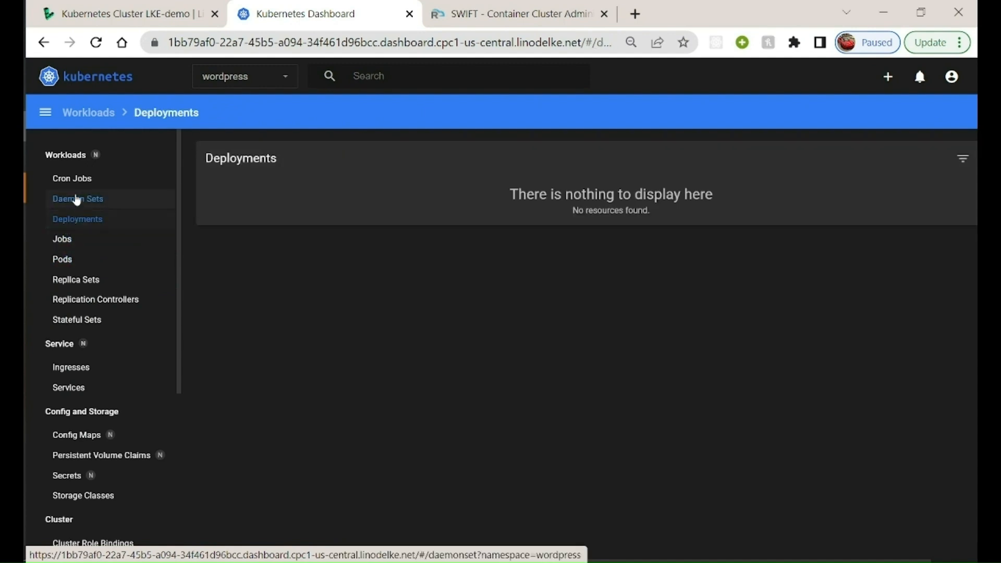
pyautogui.click(76, 199)
pyautogui.click(75, 182)
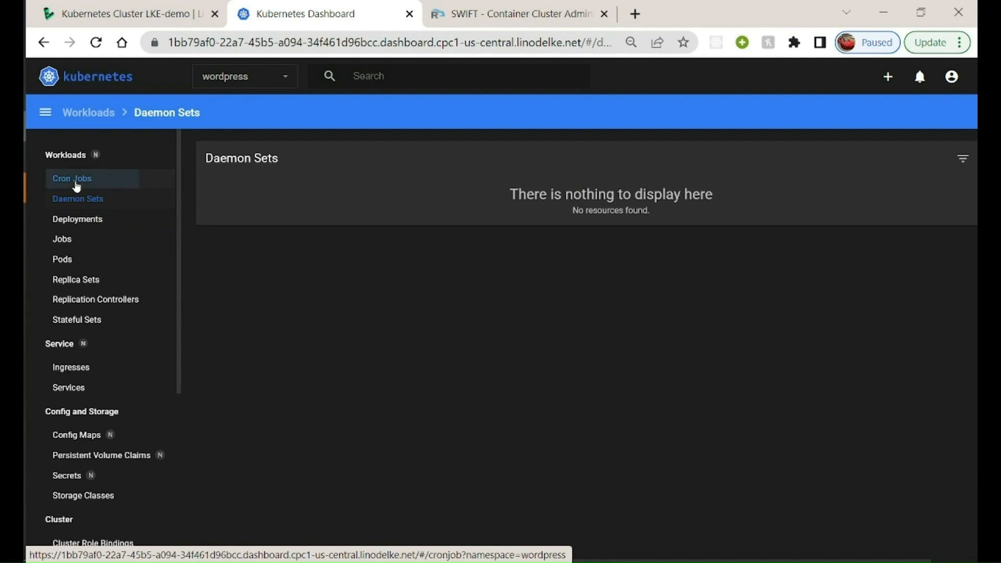
pyautogui.click(66, 345)
pyautogui.click(71, 369)
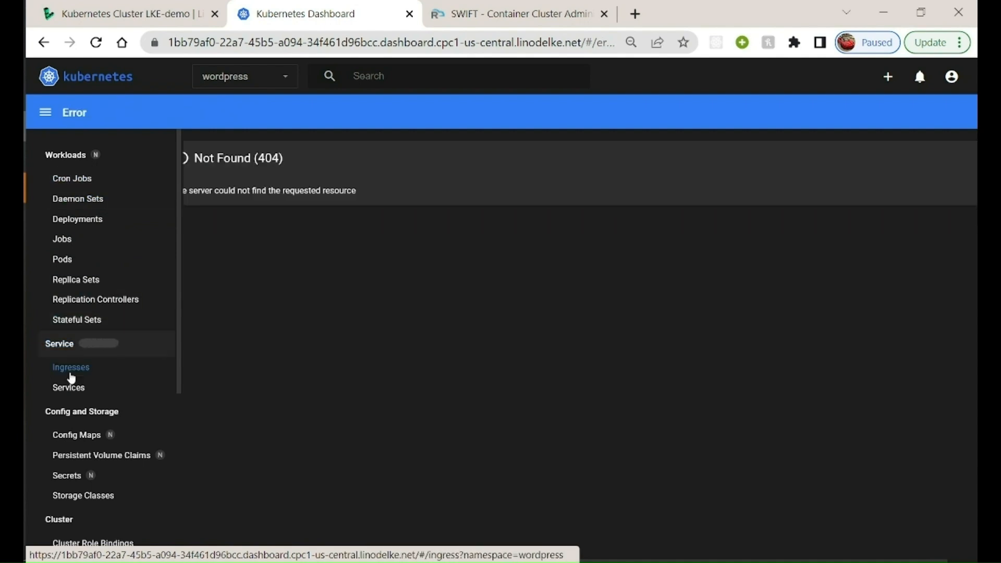
pyautogui.click(66, 396)
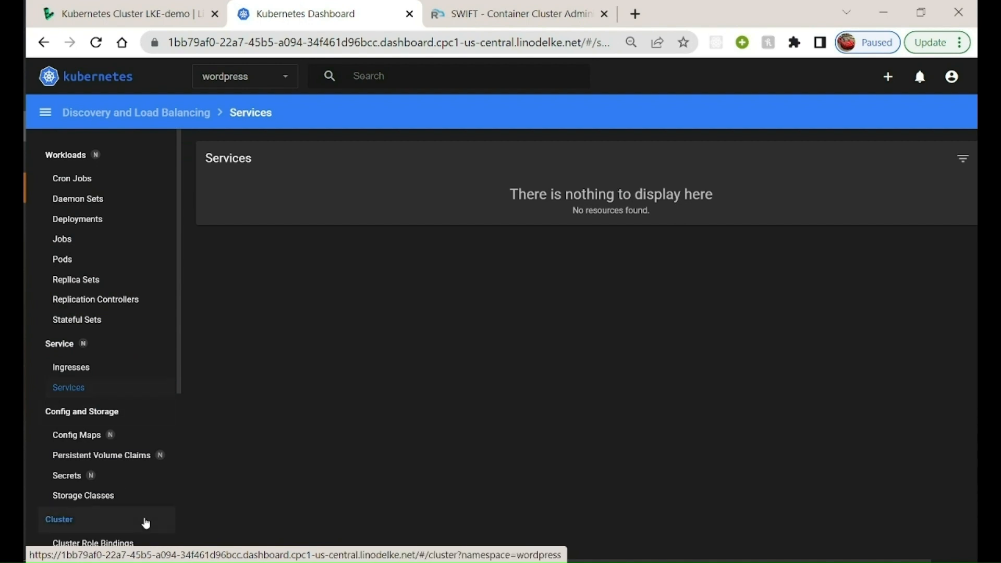
# Check the wordpress namespace's config maps, persistent volume claims and secrets, plus the cluster's storage classes
pyautogui.scroll(-2, 143, 521)
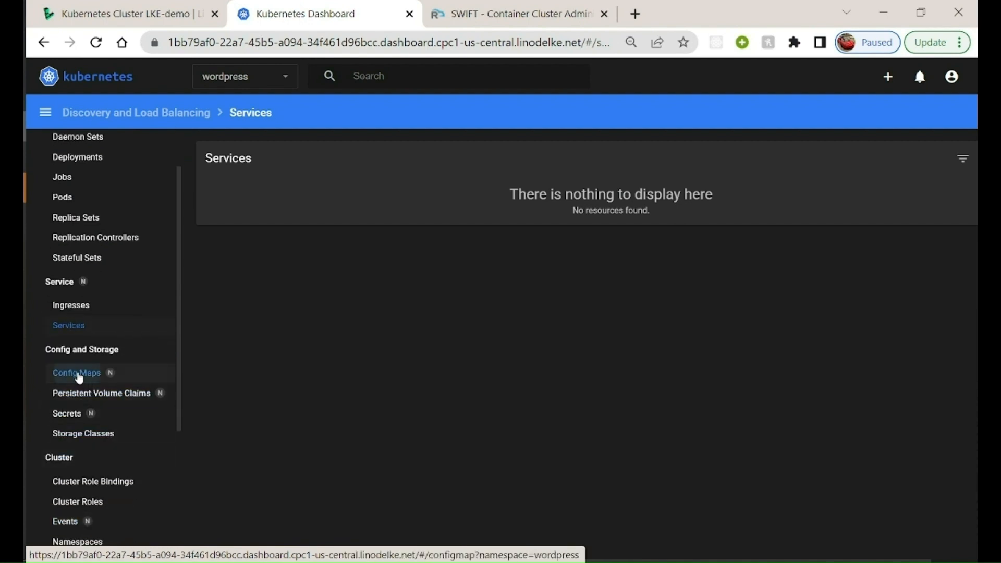
pyautogui.click(79, 374)
pyautogui.click(80, 395)
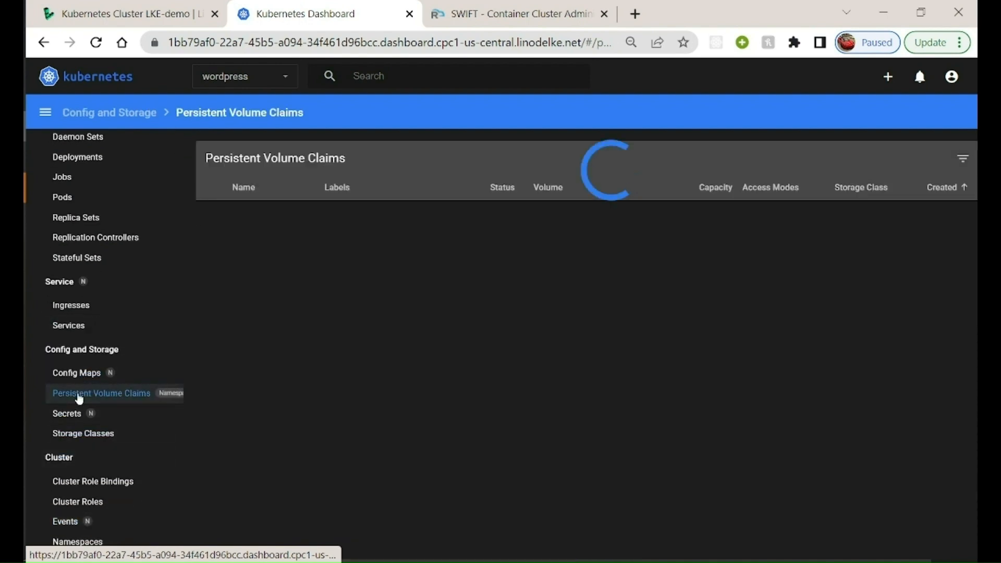
pyautogui.click(71, 419)
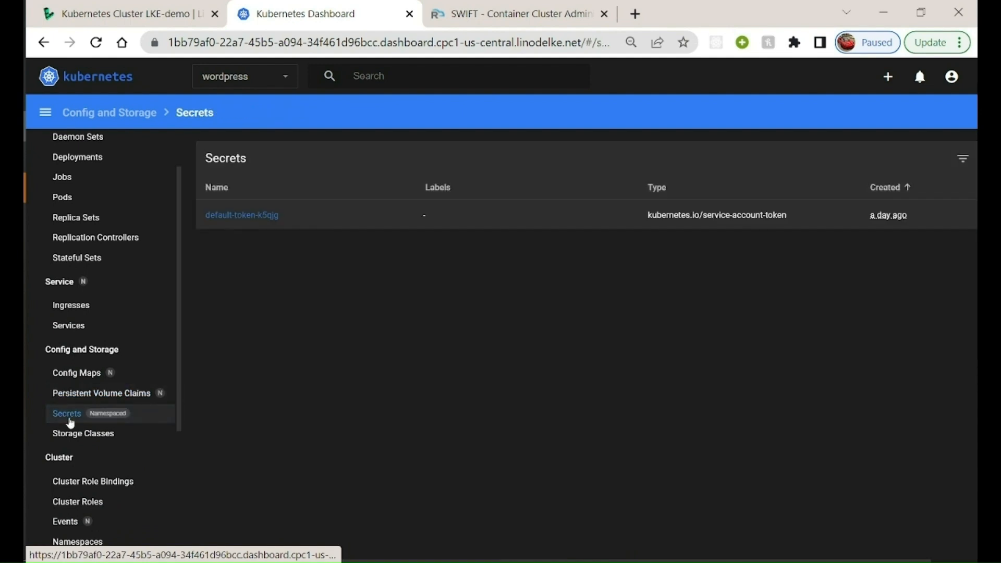
pyautogui.click(78, 435)
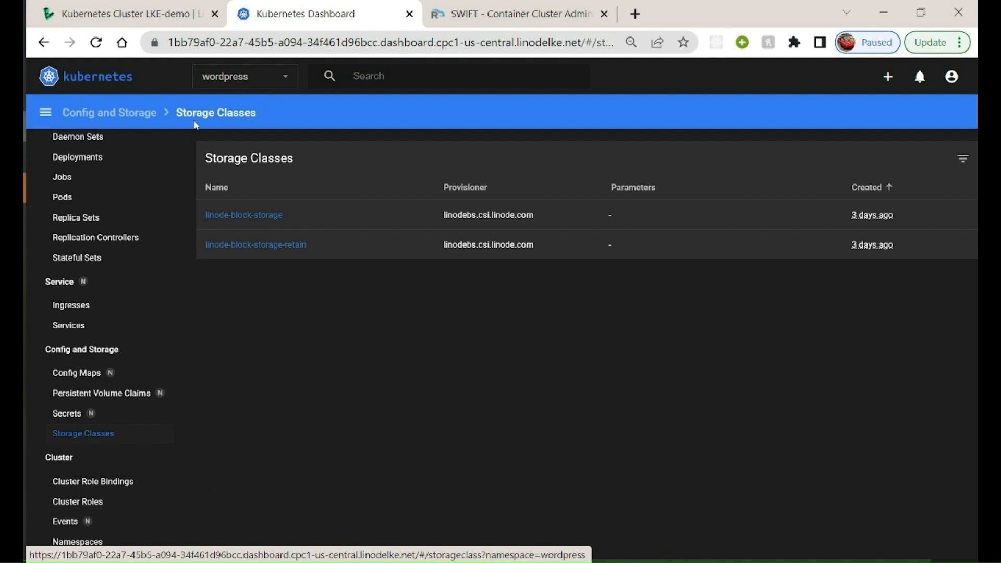
# Switch to SWIFT and start adding a Kubernetes cluster with the friendly name LKE-Demo and cloud type Native Local
pyautogui.click(151, 4)
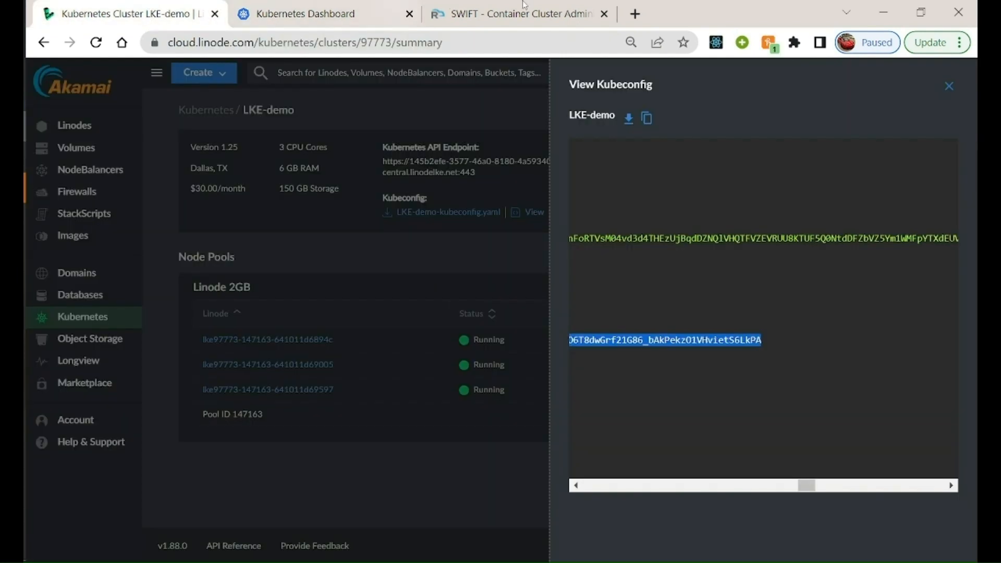
pyautogui.click(550, 4)
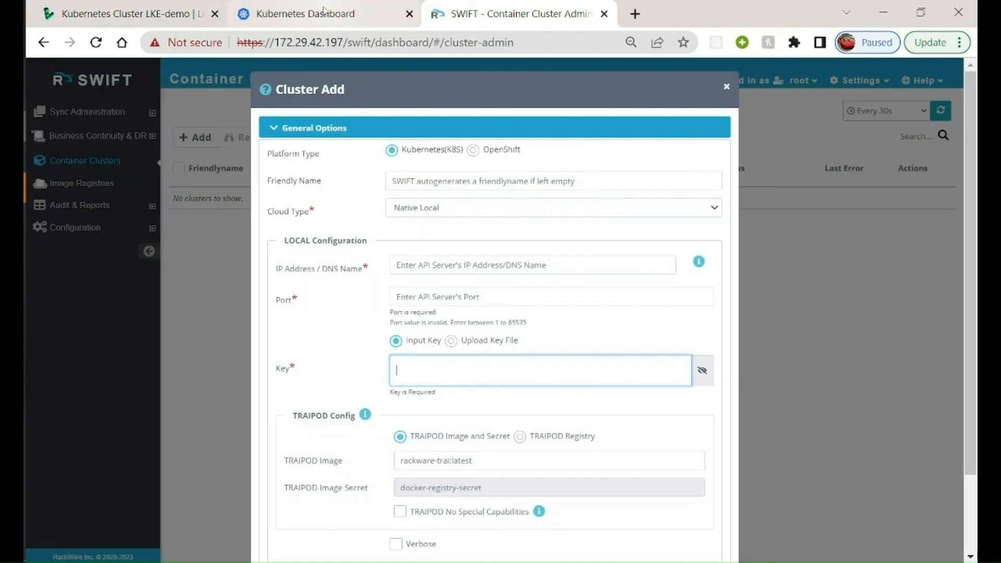
pyautogui.click(174, 5)
pyautogui.click(521, 13)
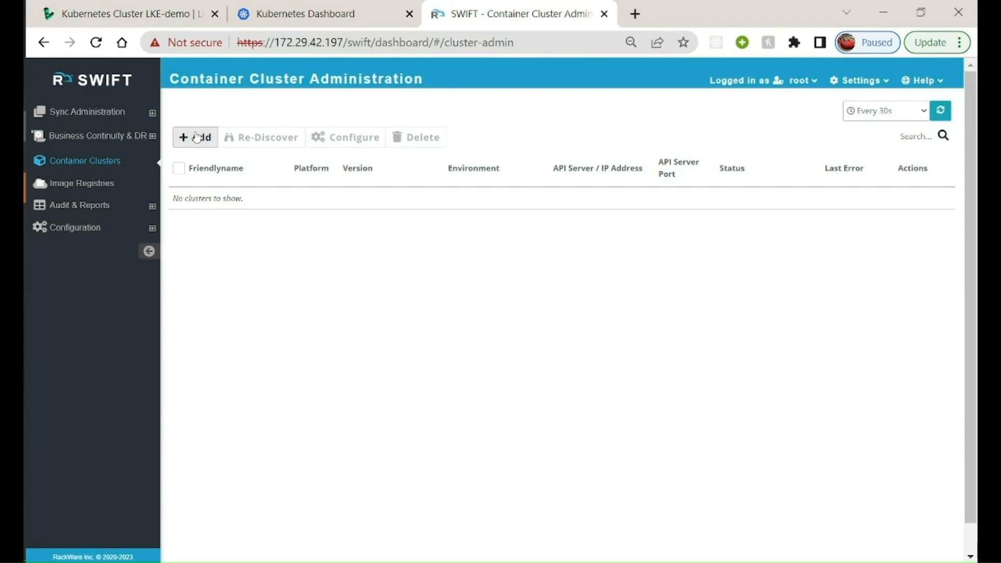
pyautogui.click(197, 137)
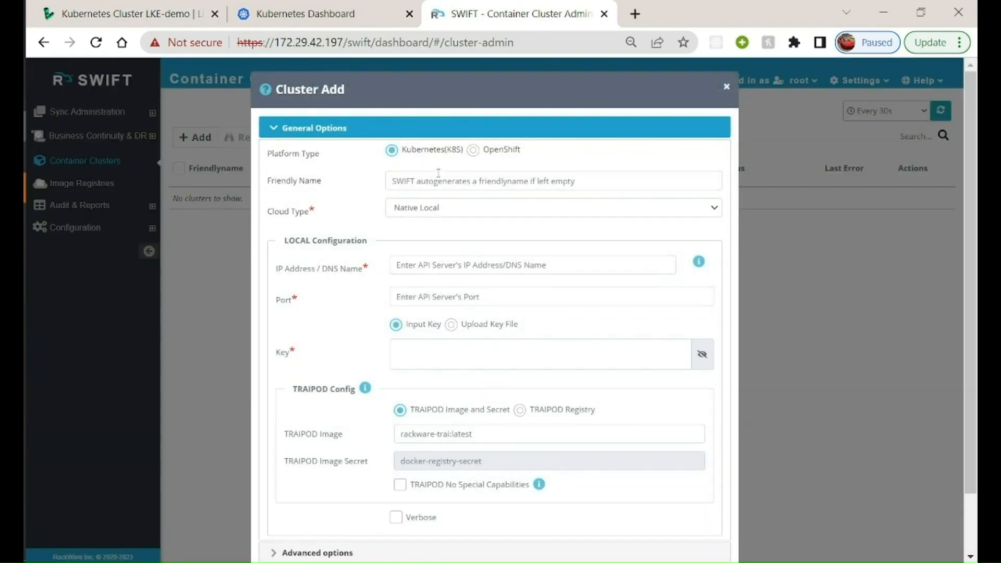
pyautogui.click(438, 173)
pyautogui.write('LKE')
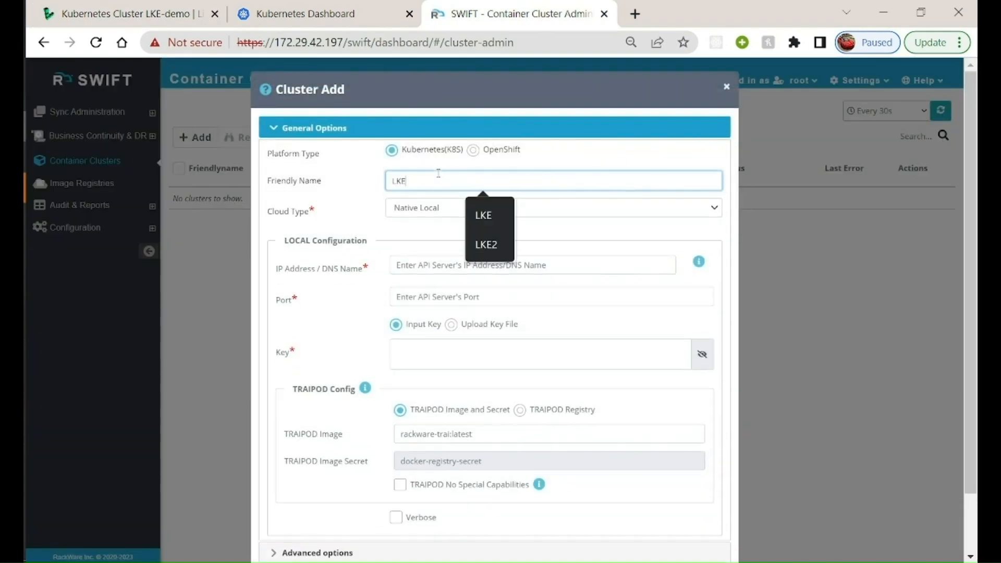
pyautogui.write('-Demo')
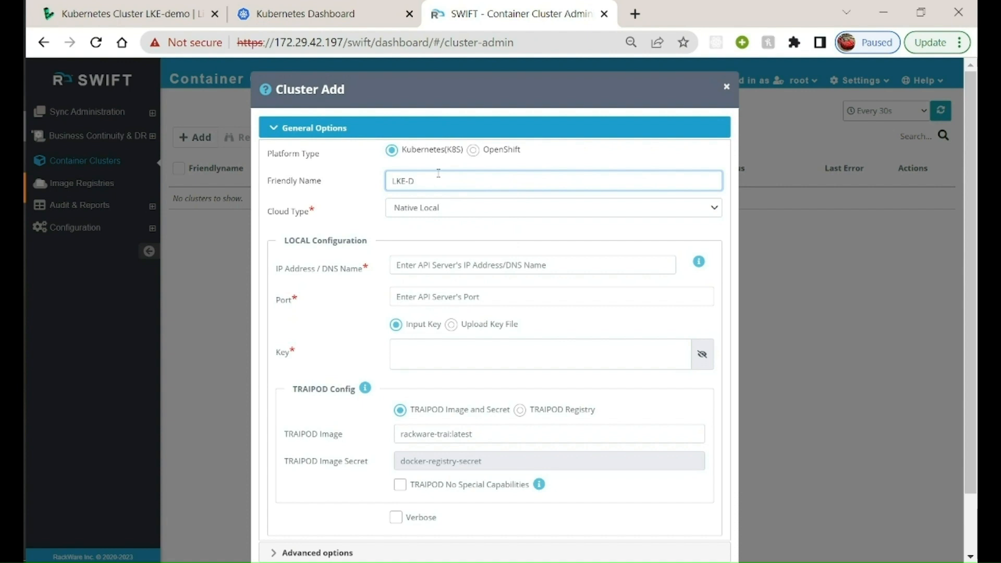
pyautogui.click(429, 206)
pyautogui.click(429, 206)
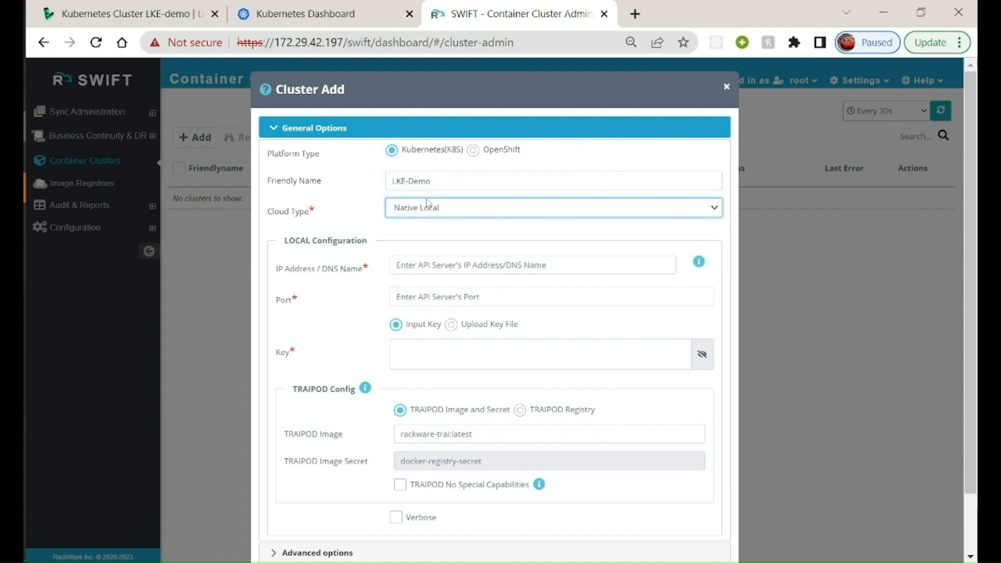
# Copy the token from the cluster's kubeconfig in Linode and paste it as the new SWIFT cluster's key
pyautogui.click(428, 352)
pyautogui.click(128, 13)
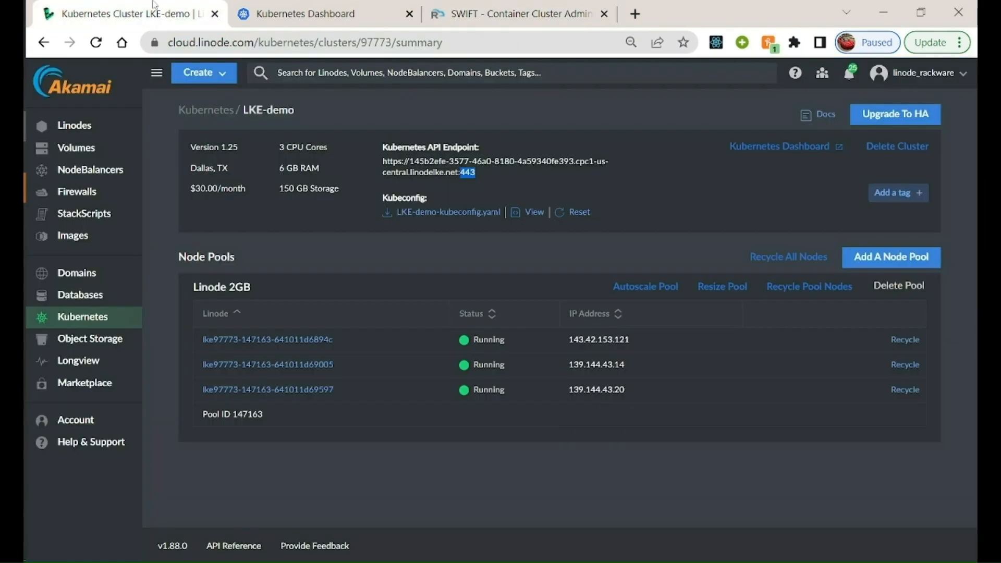
pyautogui.click(528, 214)
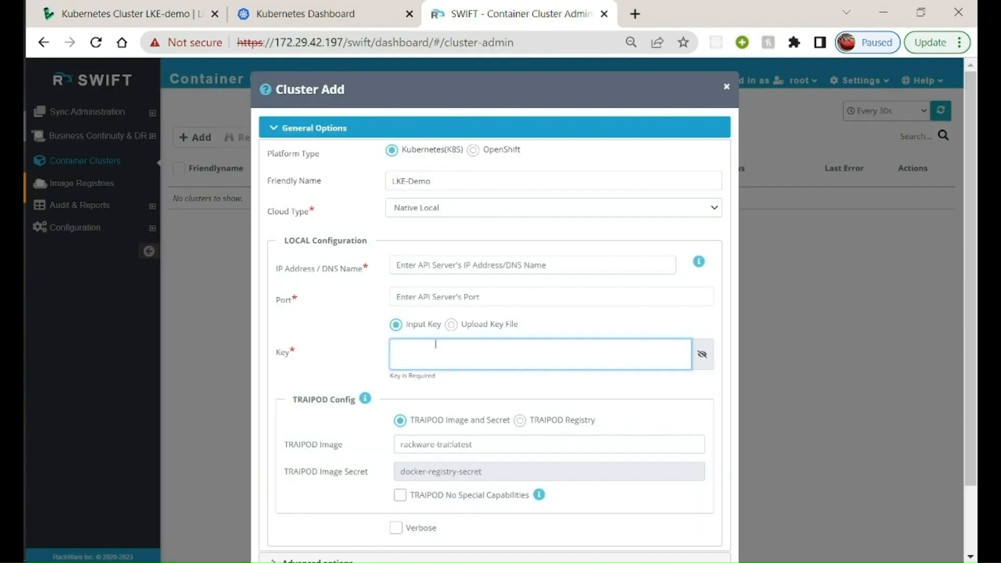
pyautogui.hotkey('ctrl', 'v')
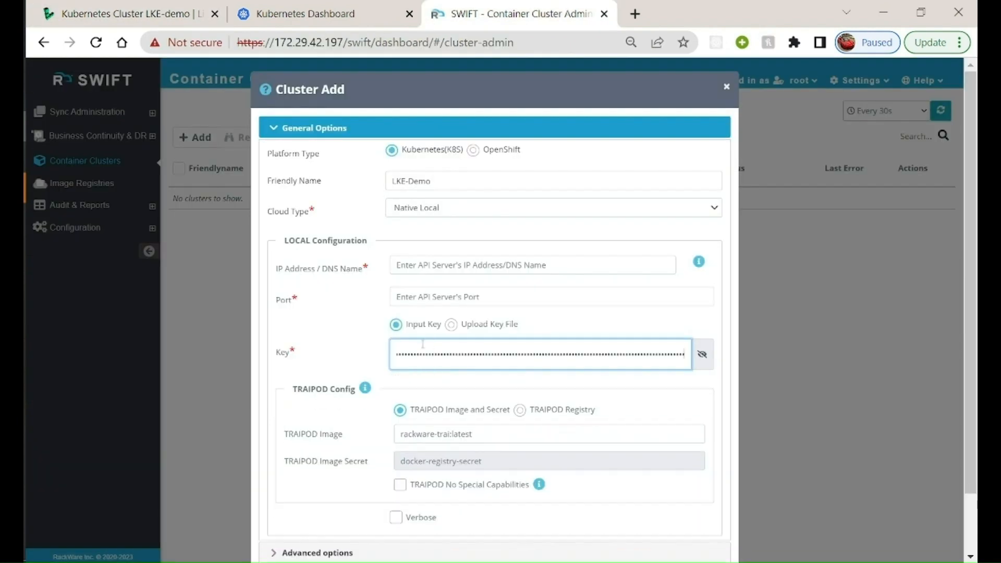
# Copy the port from the Kubernetes API endpoint in Linode and set the SWIFT cluster's port to 443
pyautogui.click(417, 300)
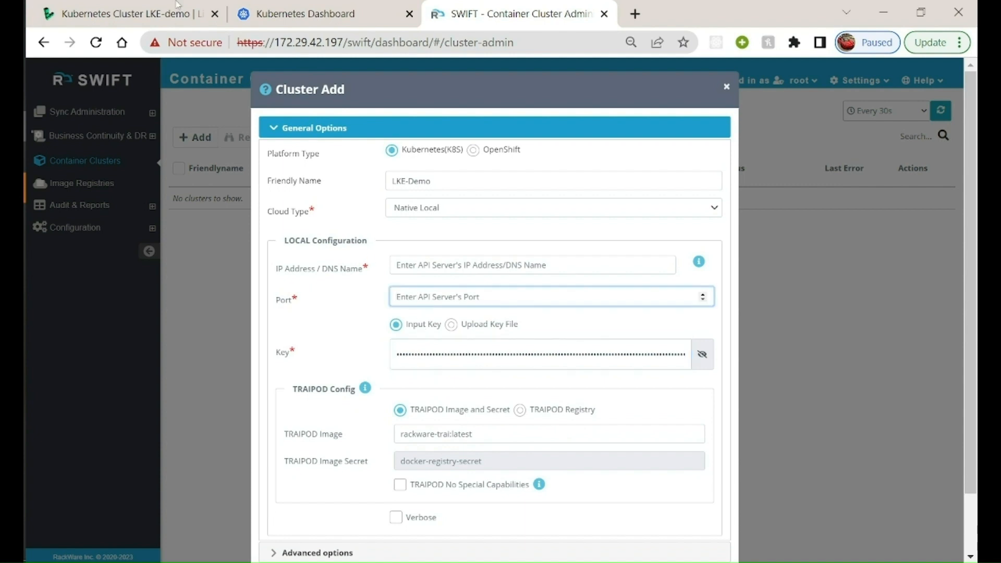
pyautogui.click(155, 16)
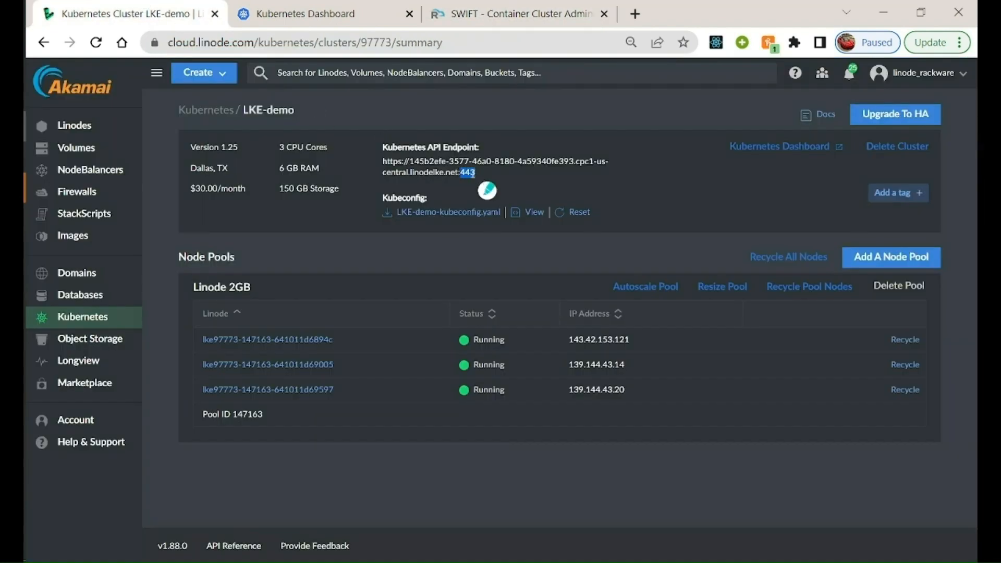
pyautogui.rightClick(472, 173)
pyautogui.click(494, 185)
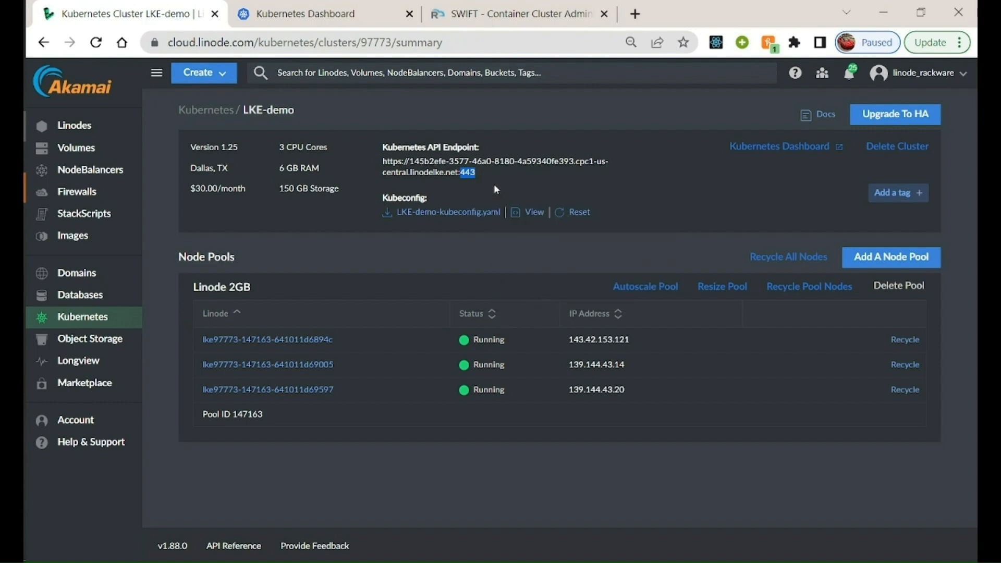
pyautogui.click(472, 4)
pyautogui.hotkey('ctrl', 'v')
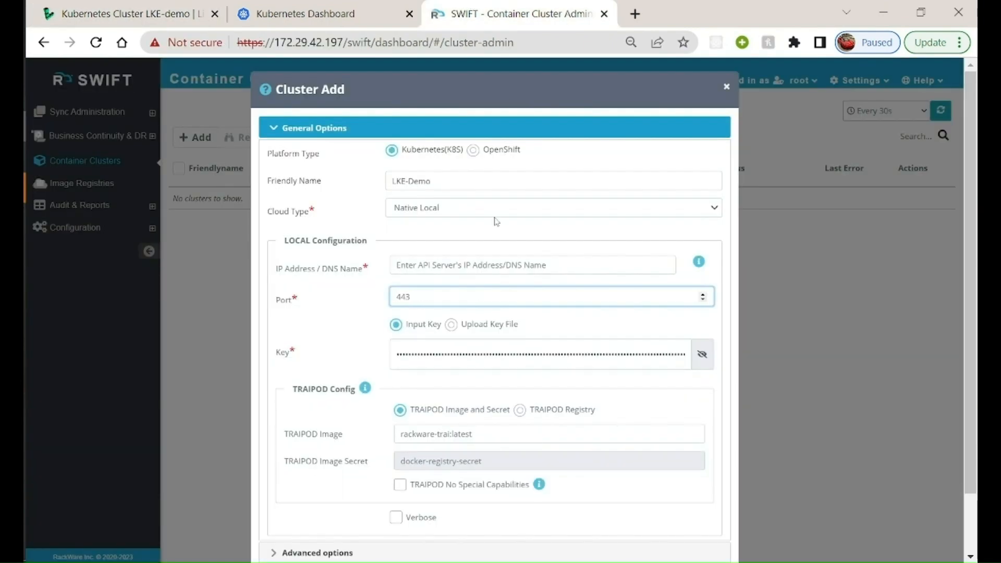
# Copy the API endpoint's host name from Linode, without protocol and port, into the SWIFT cluster's IP address / DNS name
pyautogui.click(450, 259)
pyautogui.click(280, 4)
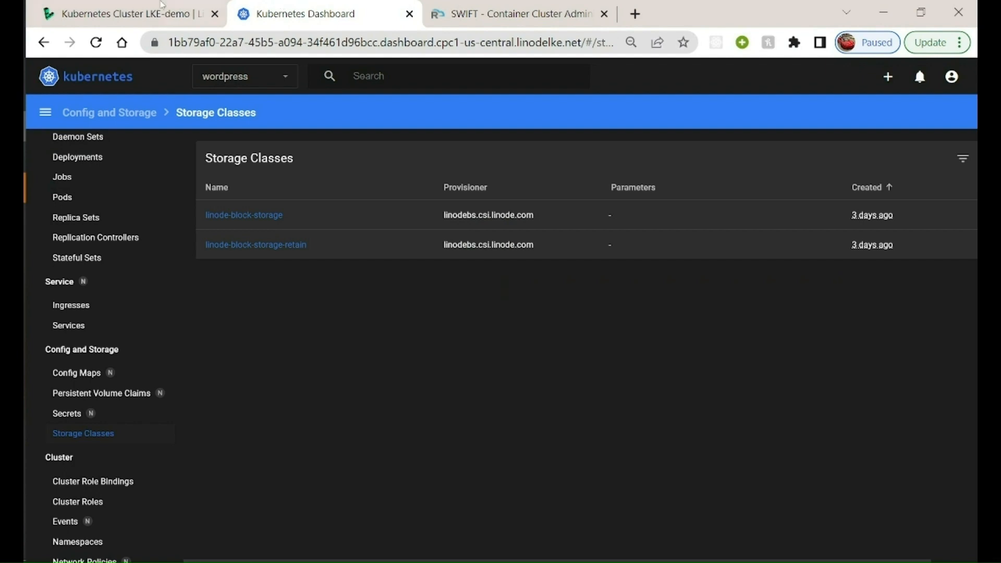
pyautogui.click(161, 5)
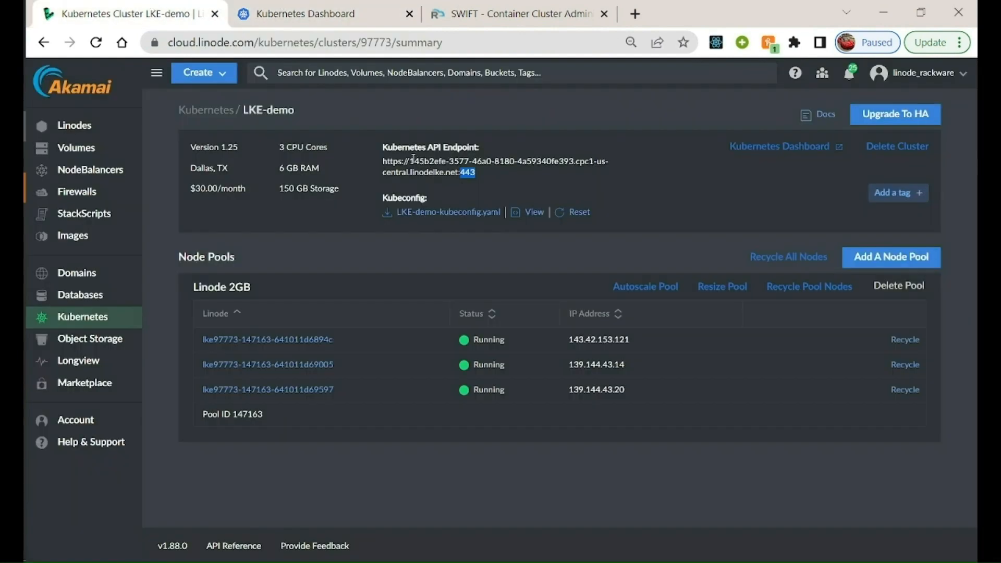
pyautogui.moveTo(411, 159); pyautogui.dragTo(453, 179)
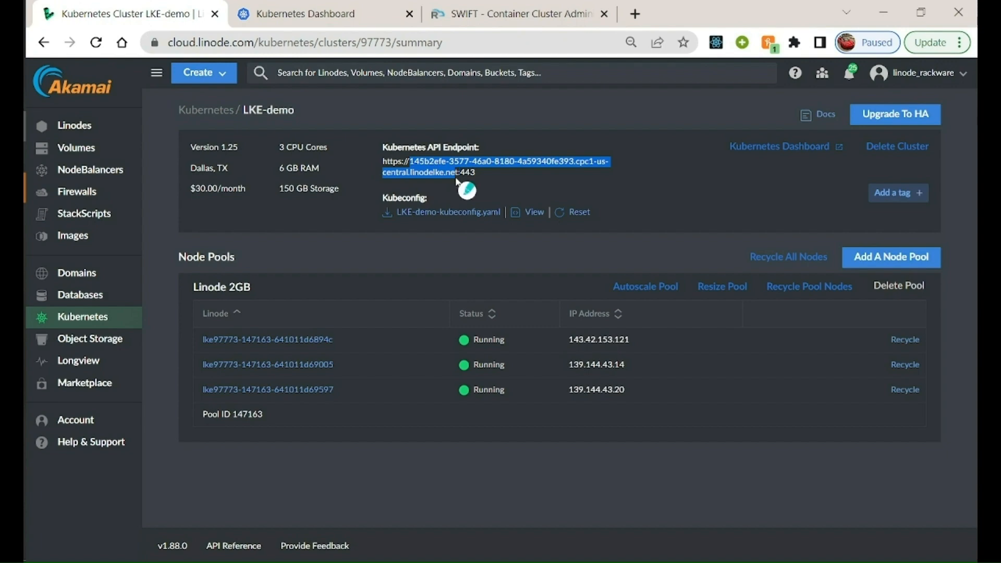
pyautogui.rightClick(447, 173)
pyautogui.click(479, 186)
pyautogui.click(280, 4)
pyautogui.click(456, 8)
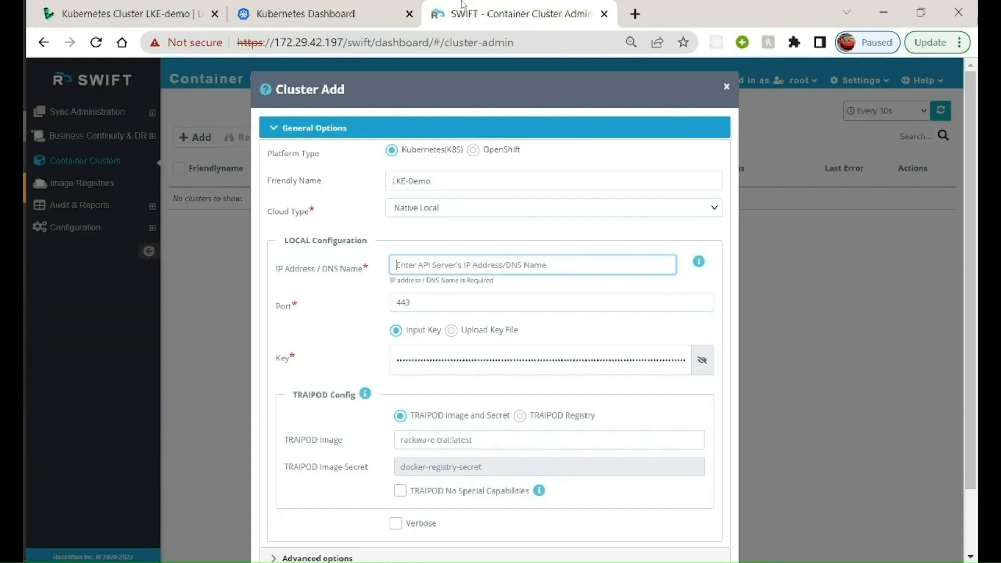
pyautogui.hotkey('ctrl', 'v')
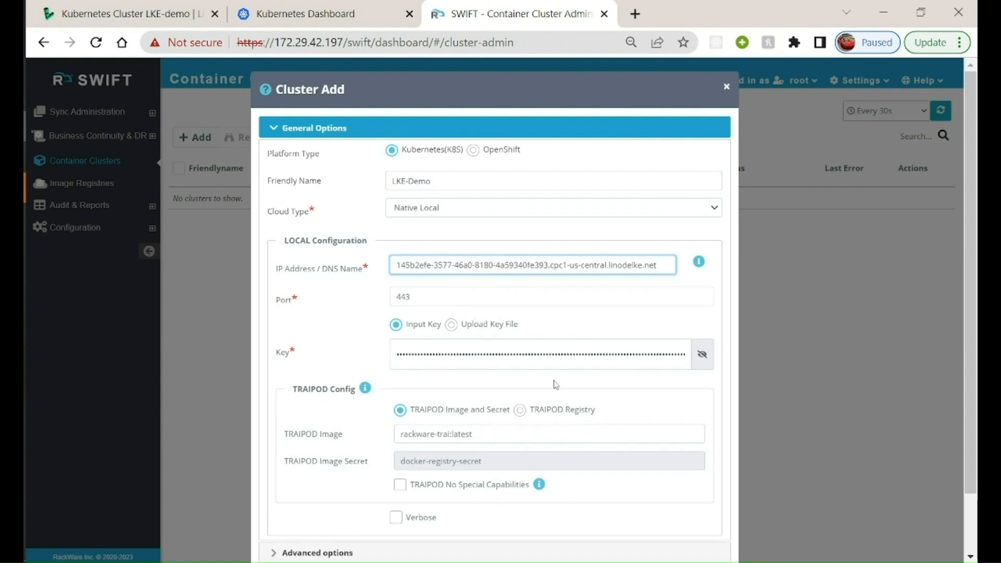
# Set the TRAIPOD configuration to the dockerregistry-demo registry and add the LKE-Demo cluster
pyautogui.scroll(-1, 556, 384)
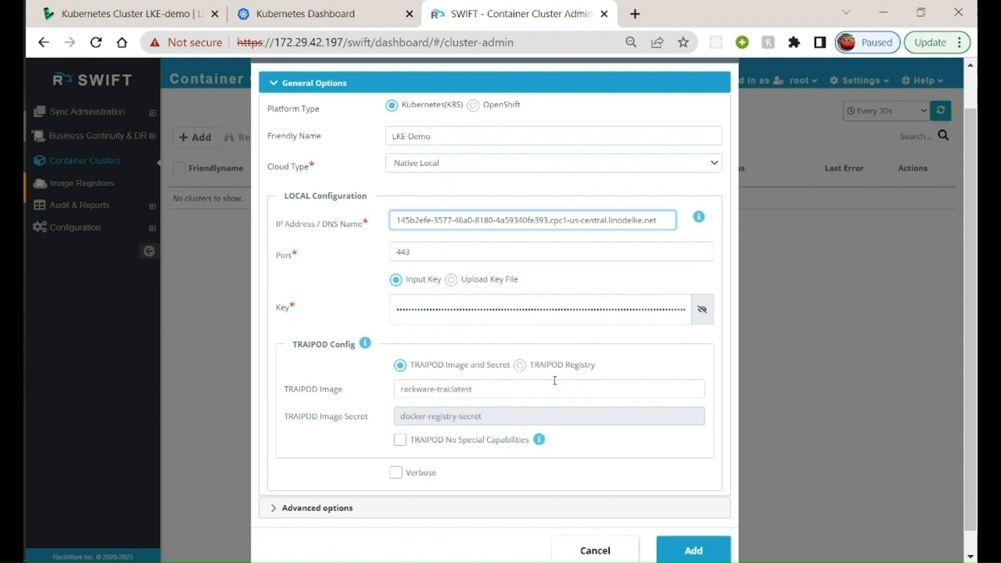
pyautogui.click(519, 366)
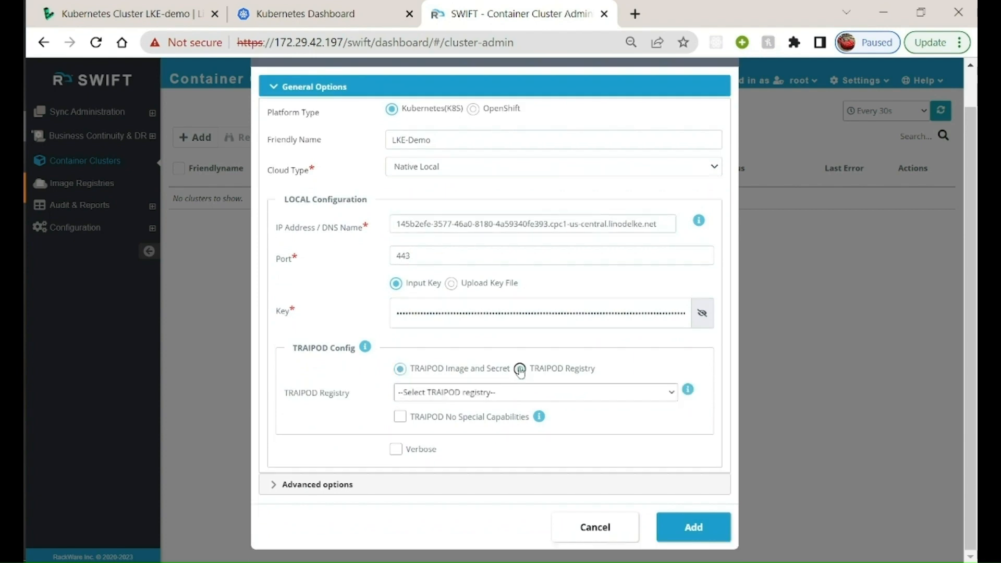
pyautogui.click(457, 393)
pyautogui.click(421, 444)
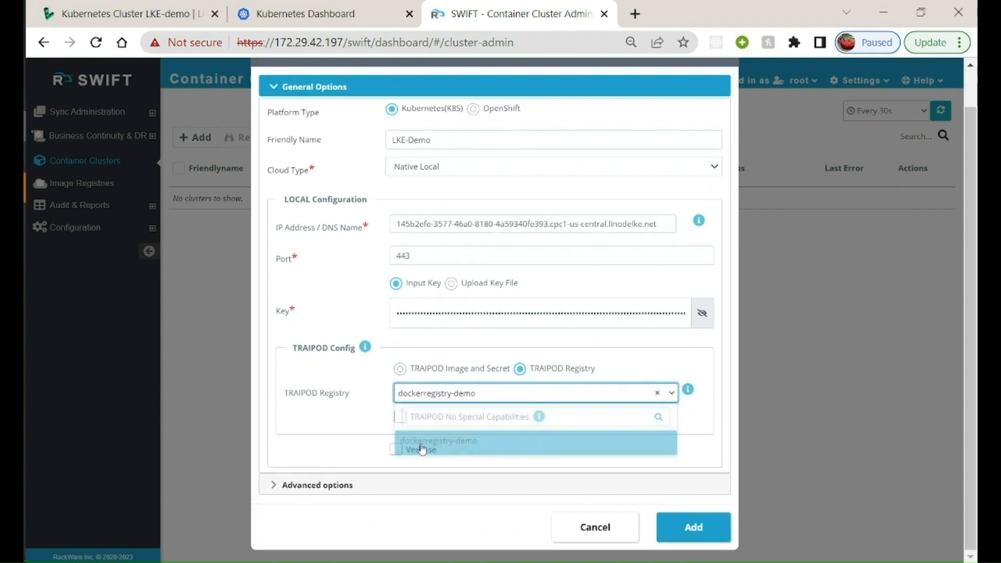
pyautogui.click(695, 529)
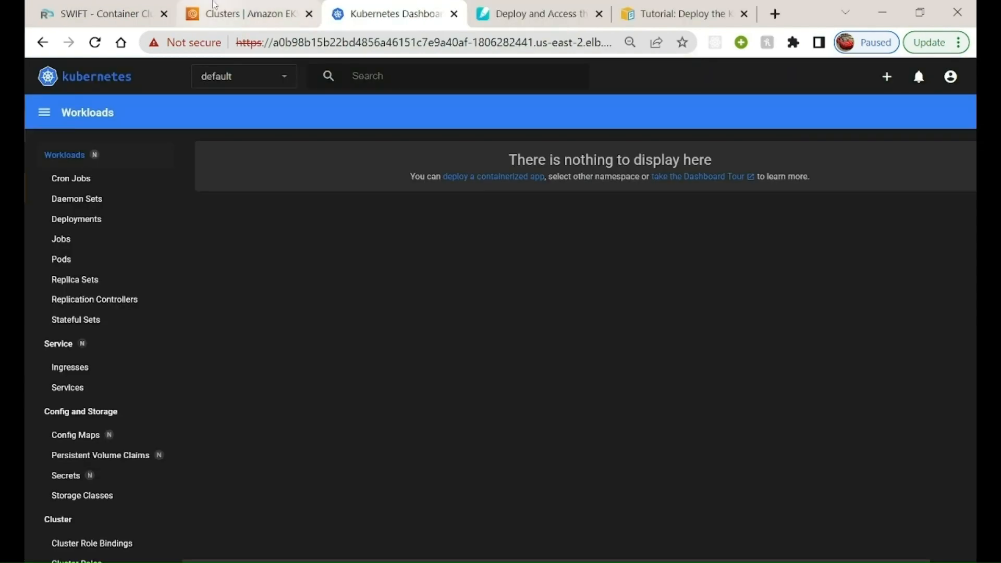
# Open the pn-aws-140323-demo cluster in Amazon EKS and check the wordpress namespace's cron jobs, daemon sets and pods in its Kubernetes Dashboard
pyautogui.click(215, 5)
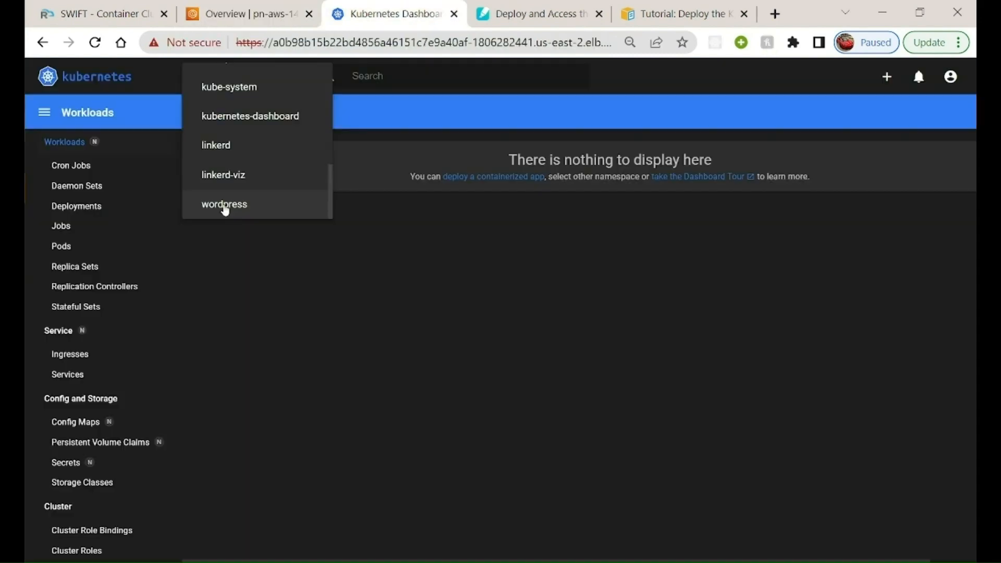
pyautogui.click(223, 204)
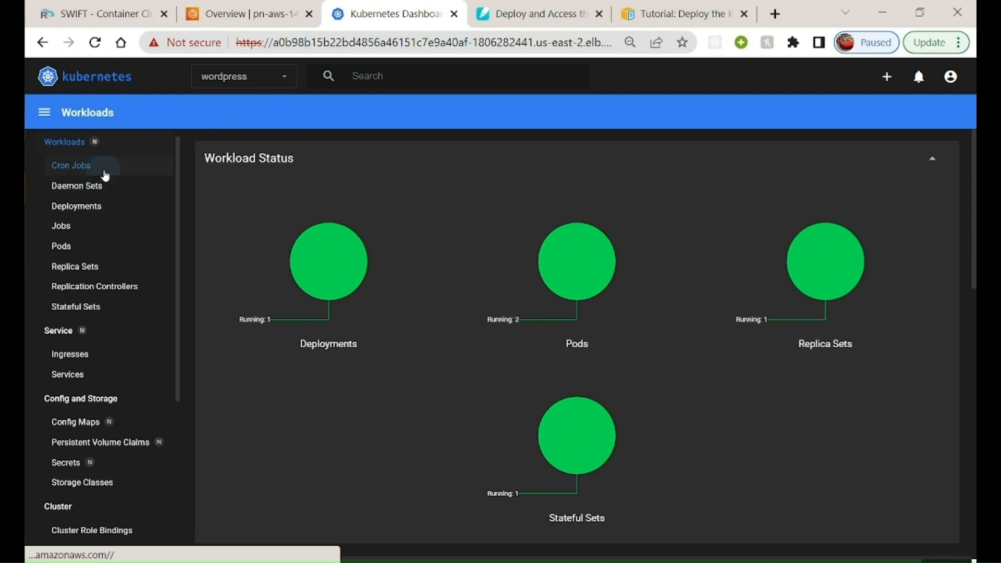
pyautogui.click(105, 173)
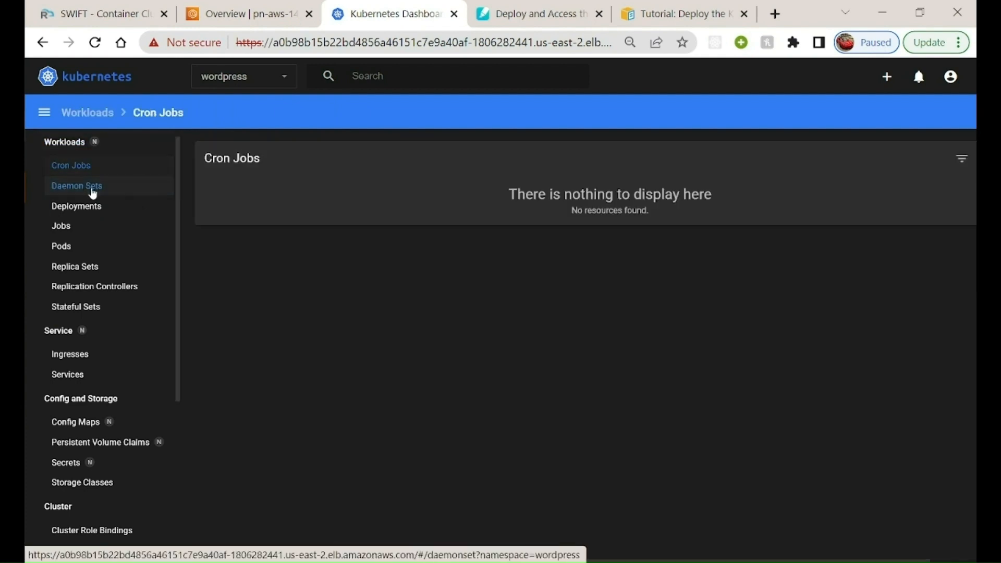
pyautogui.click(93, 193)
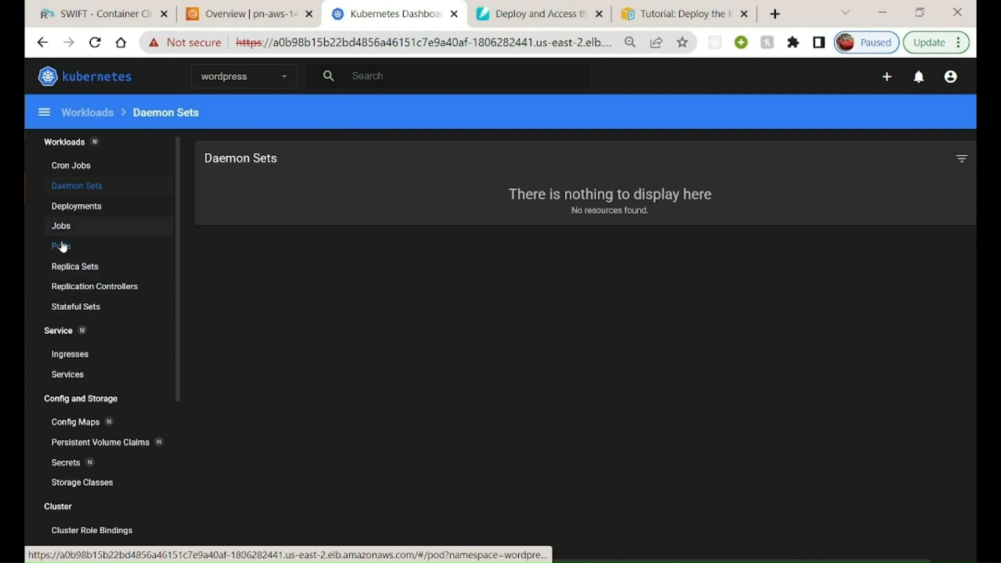
pyautogui.click(61, 250)
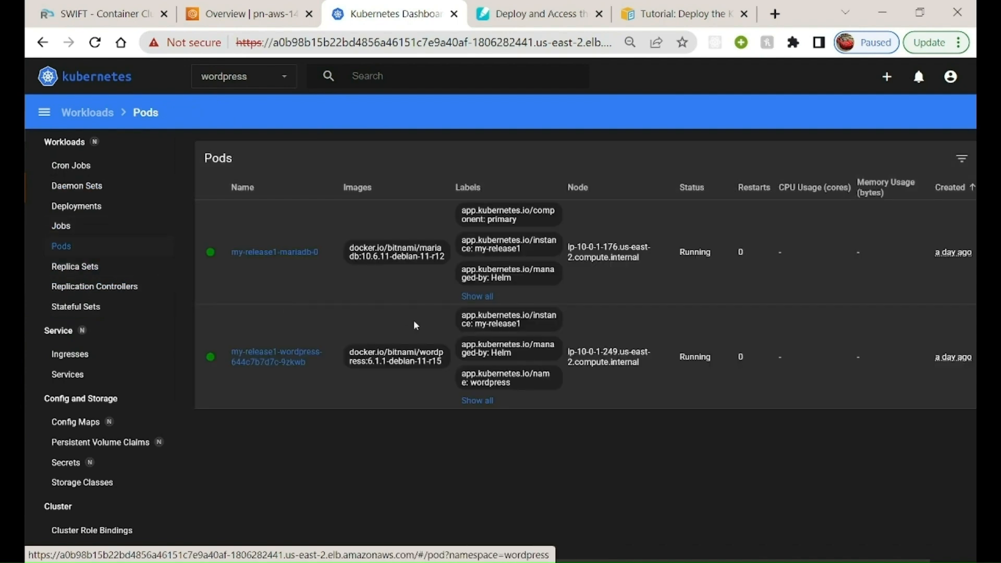
pyautogui.hscroll(2, 589, 392)
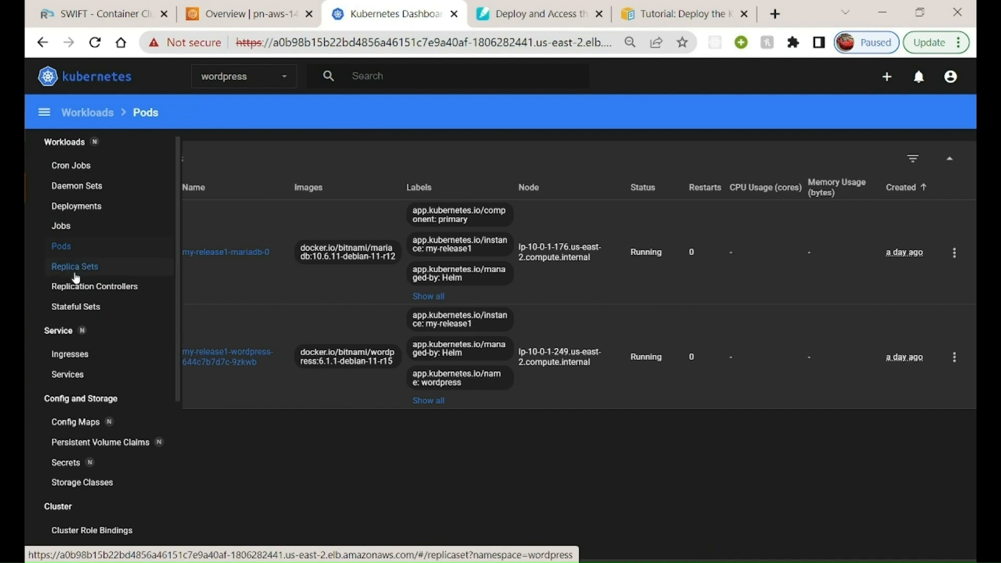
# Review the replica sets, replication controllers and stateful sets of the wordpress namespace
pyautogui.click(76, 274)
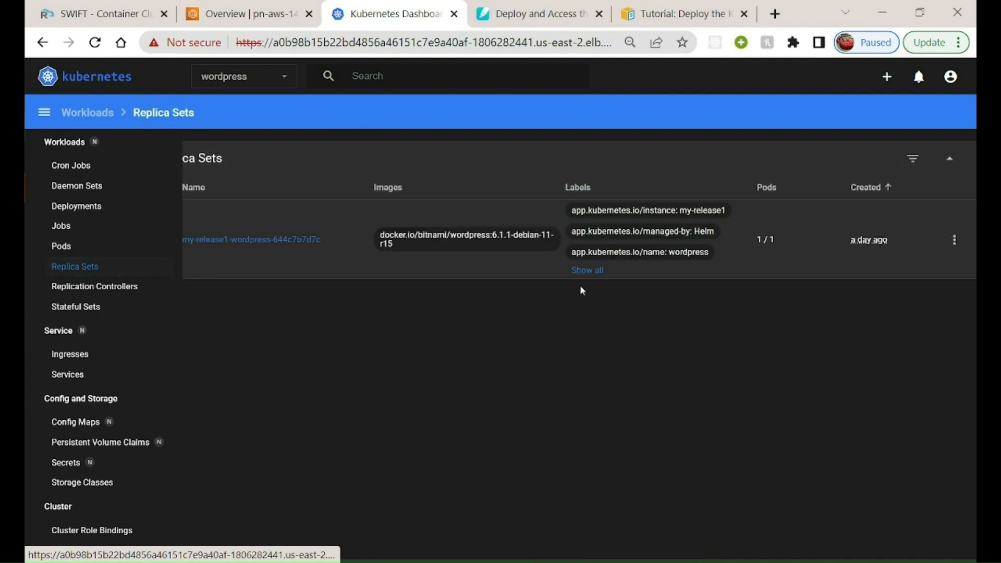
pyautogui.click(83, 285)
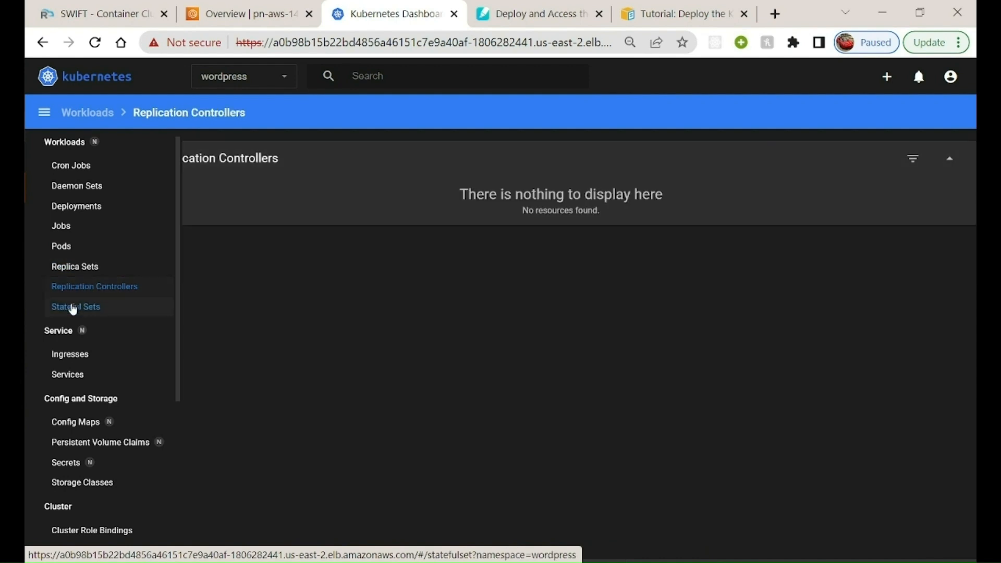
pyautogui.click(73, 308)
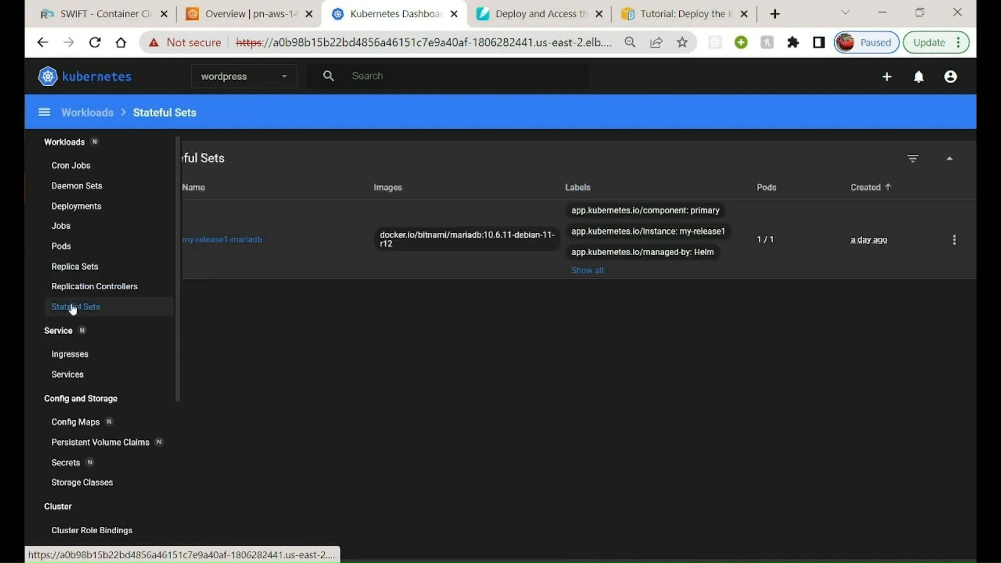
pyautogui.scroll(-1, 82, 363)
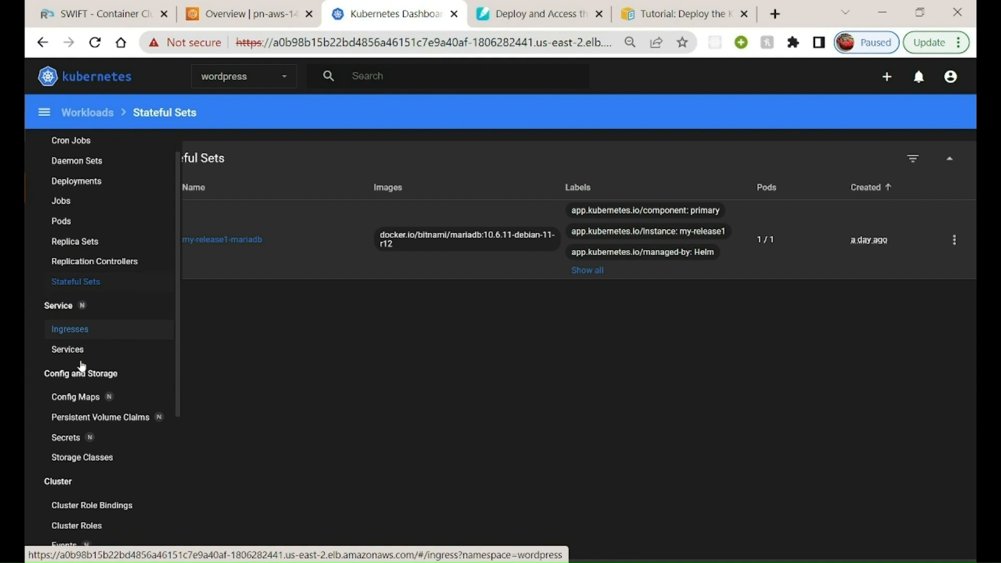
# Open the first external endpoint of the my-release1-wordpress service in the wordpress namespace
pyautogui.scroll(2, 79, 366)
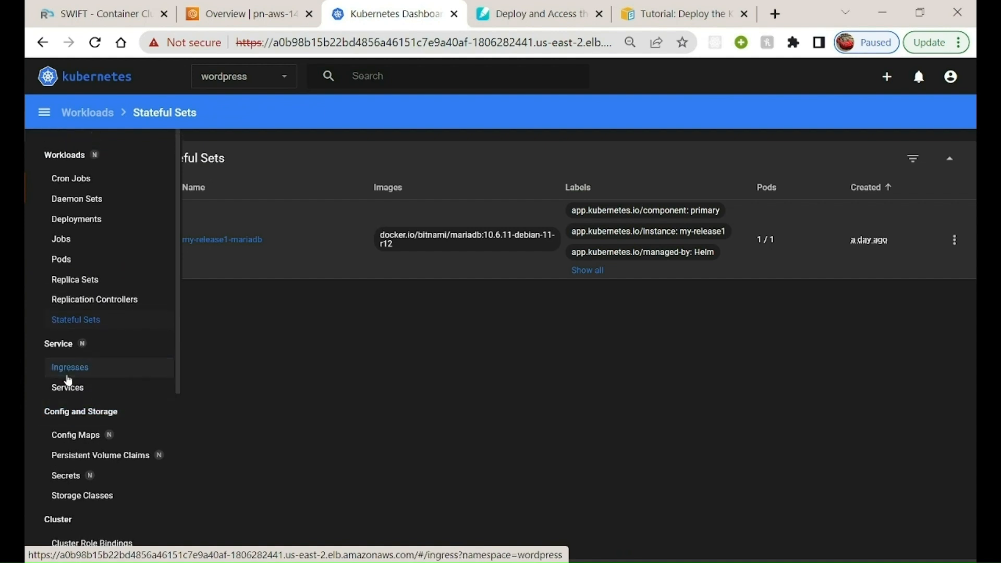
pyautogui.click(68, 374)
pyautogui.click(96, 395)
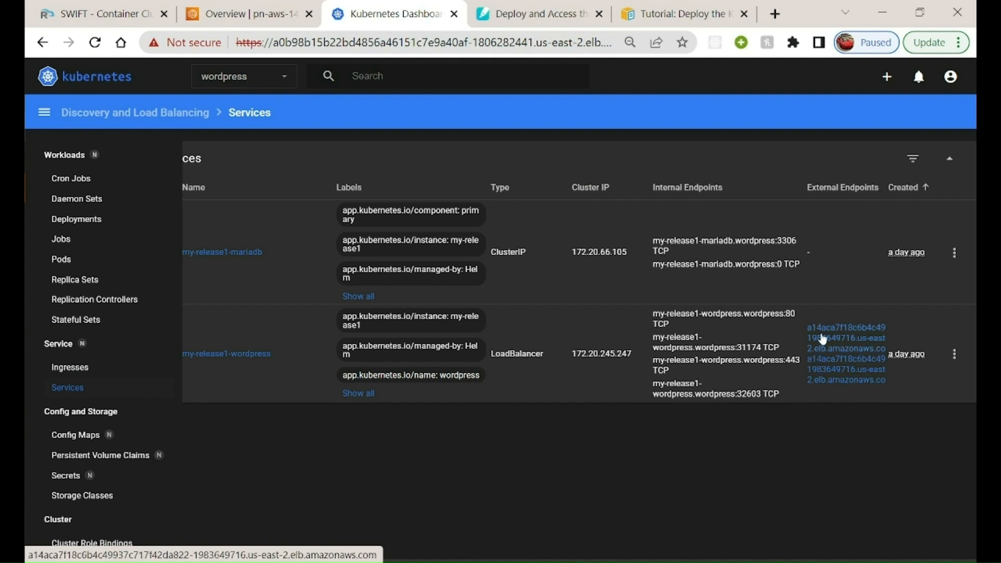
pyautogui.click(823, 339)
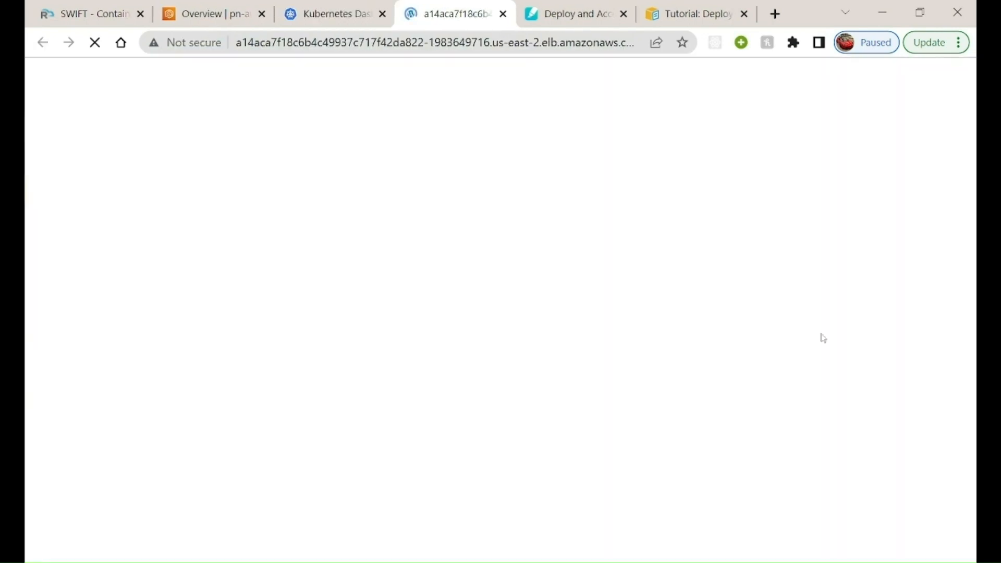
# Go to the blog's /admin address and look over the WordPress dashboard
pyautogui.click(442, 42)
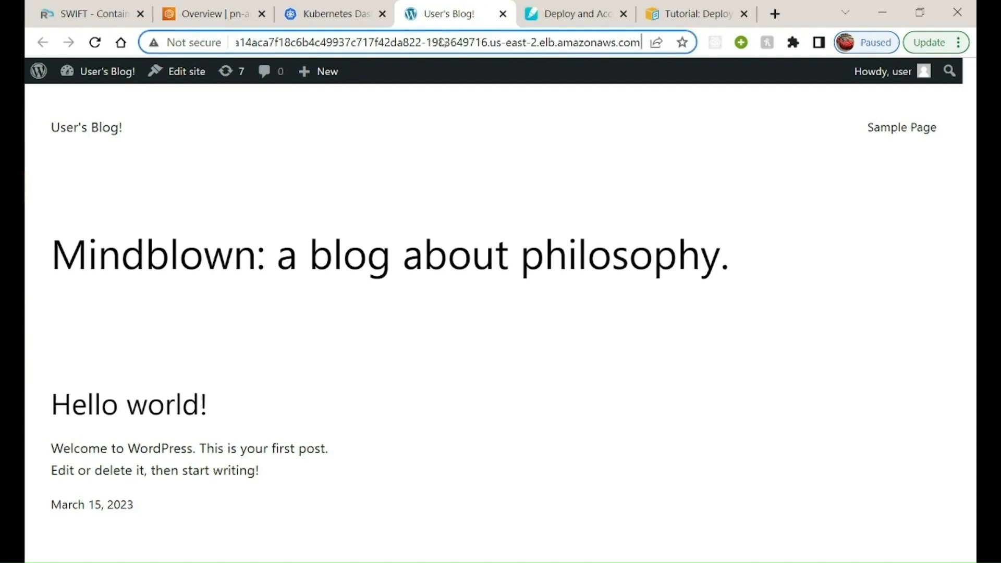
pyautogui.press('End')
pyautogui.write('/admin')
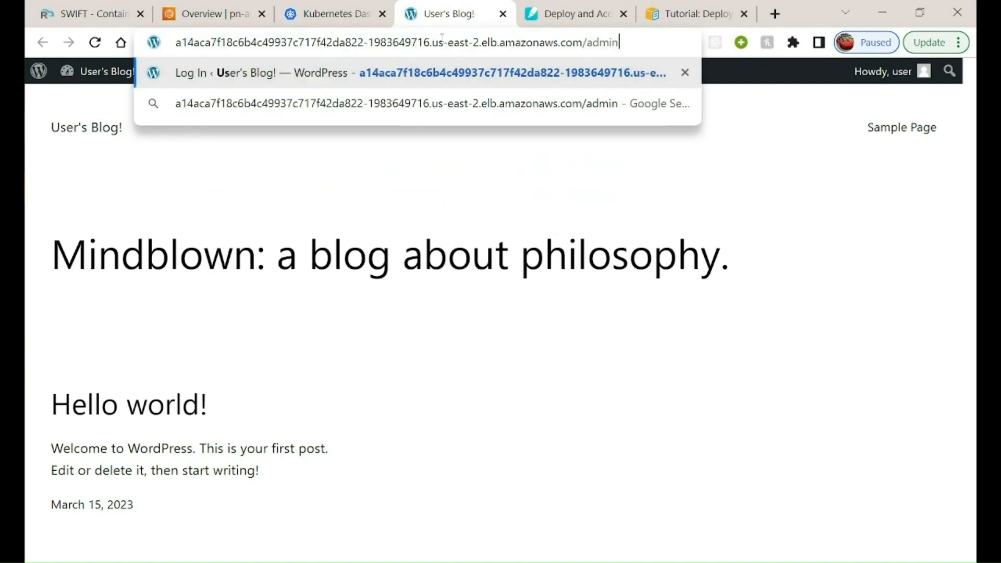
pyautogui.press('Return')
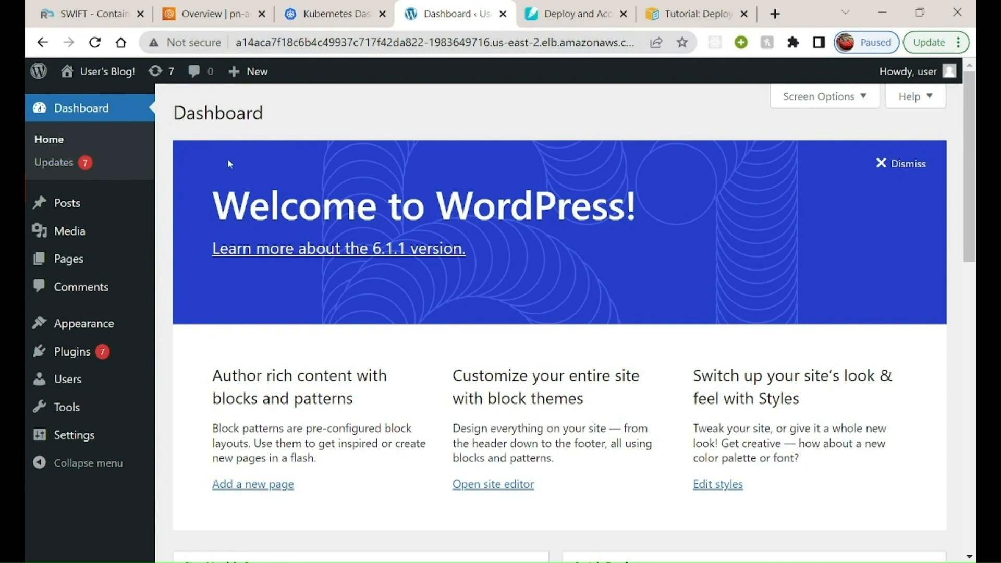
pyautogui.scroll(-2, 260, 184)
pyautogui.scroll(-3, 259, 183)
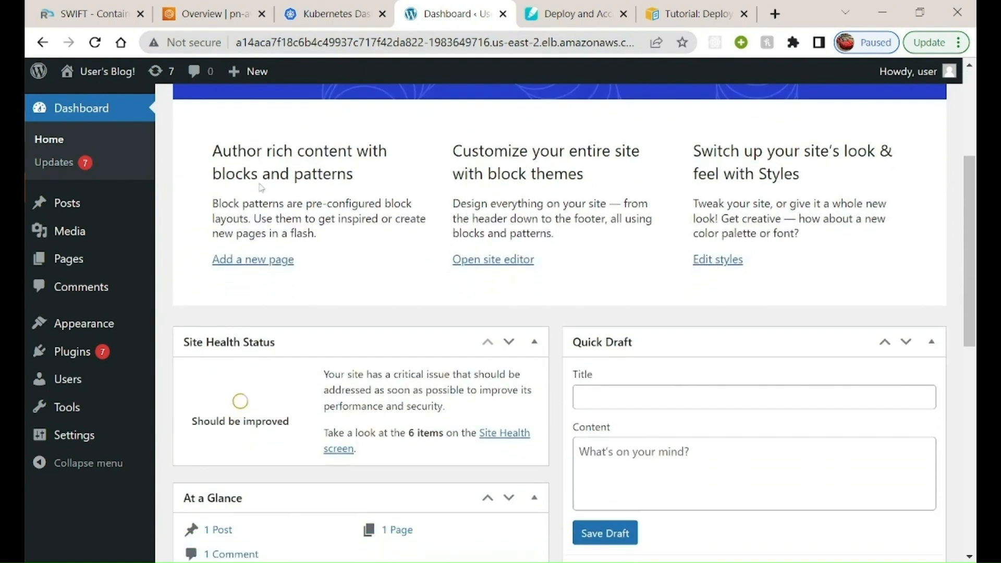
pyautogui.scroll(-1, 102, 304)
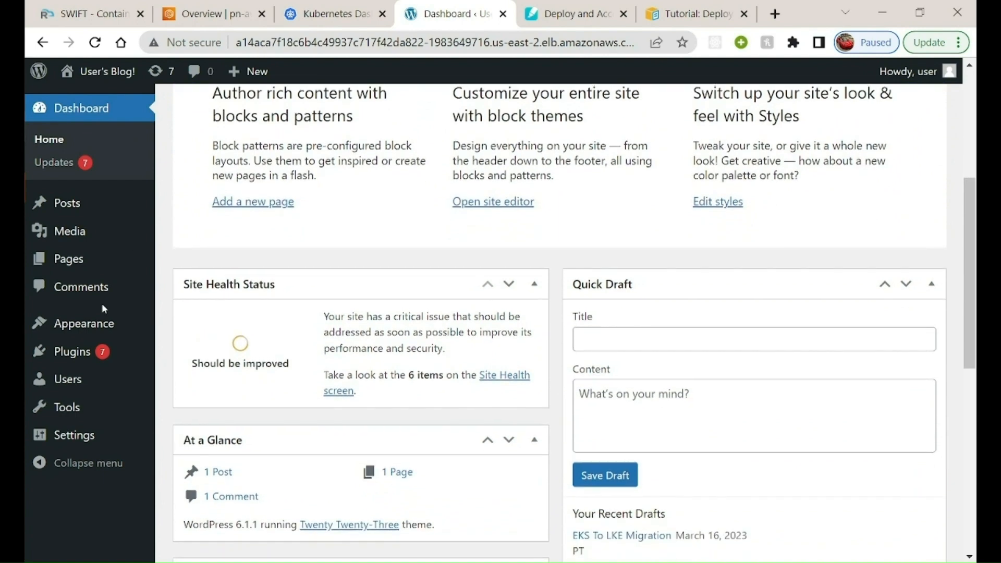
pyautogui.scroll(2, 102, 305)
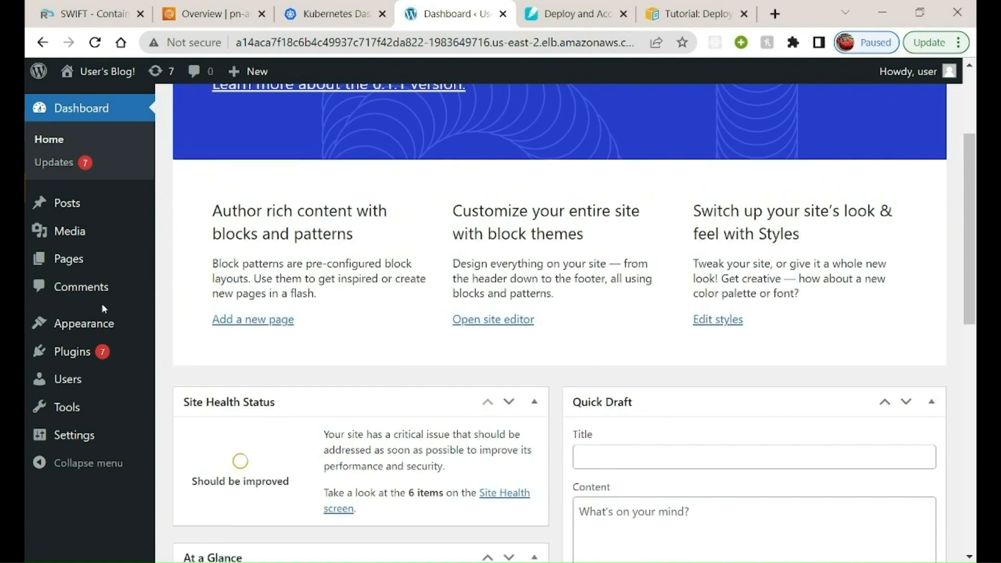
# Create and publish a new WordPress post titled "EKS - LKE Migration PT Sync"
pyautogui.click(67, 209)
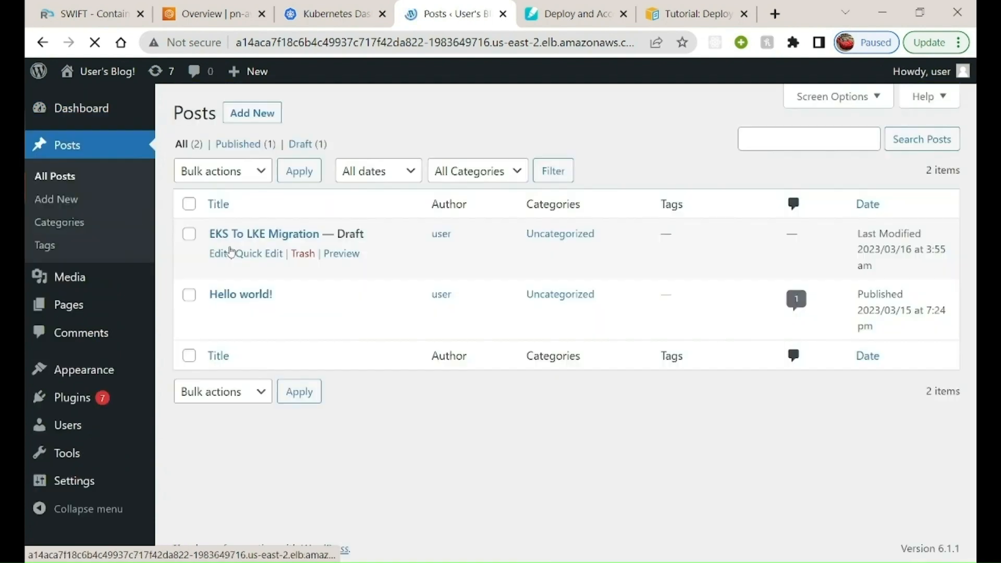
pyautogui.click(263, 114)
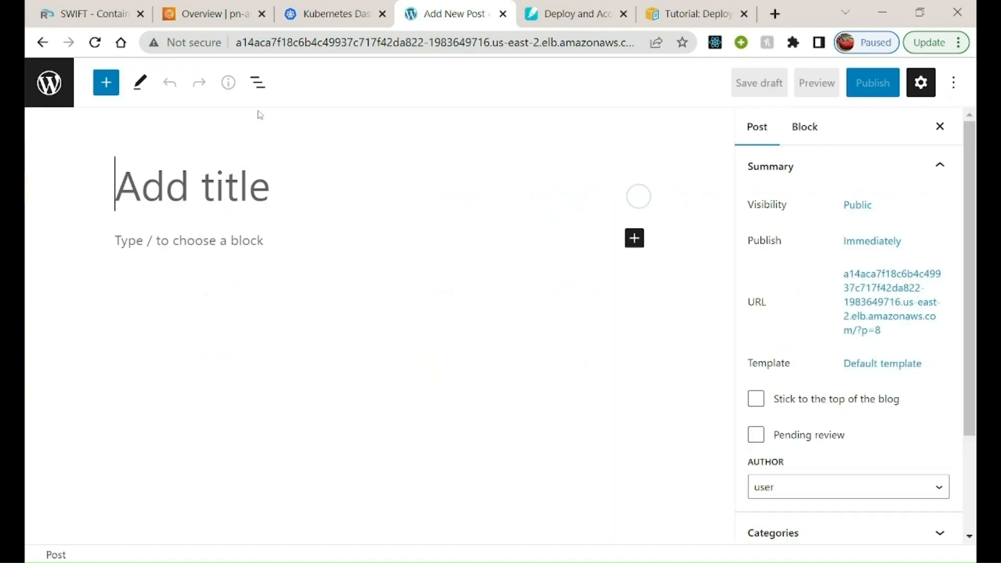
pyautogui.write('EK')
pyautogui.write('to')
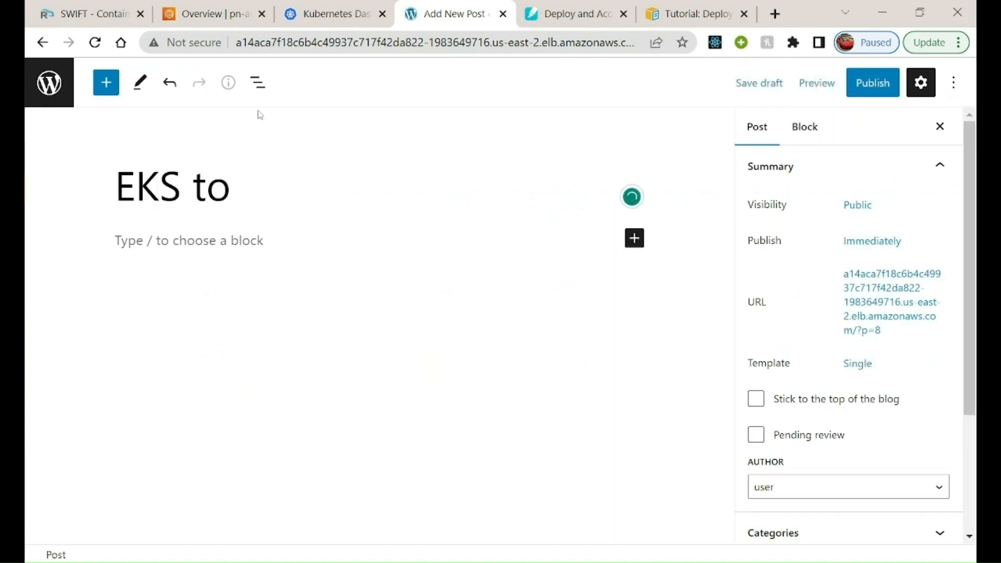
pyautogui.press('BackSpace')
pyautogui.press('BackSpace')
pyautogui.press('BackSpace')
pyautogui.press('BackSpace')
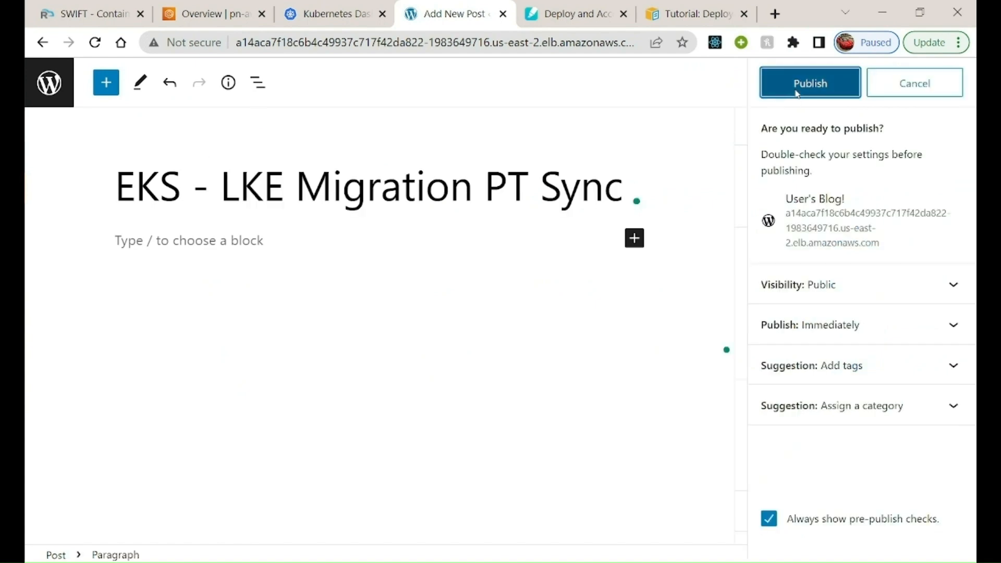
pyautogui.click(796, 93)
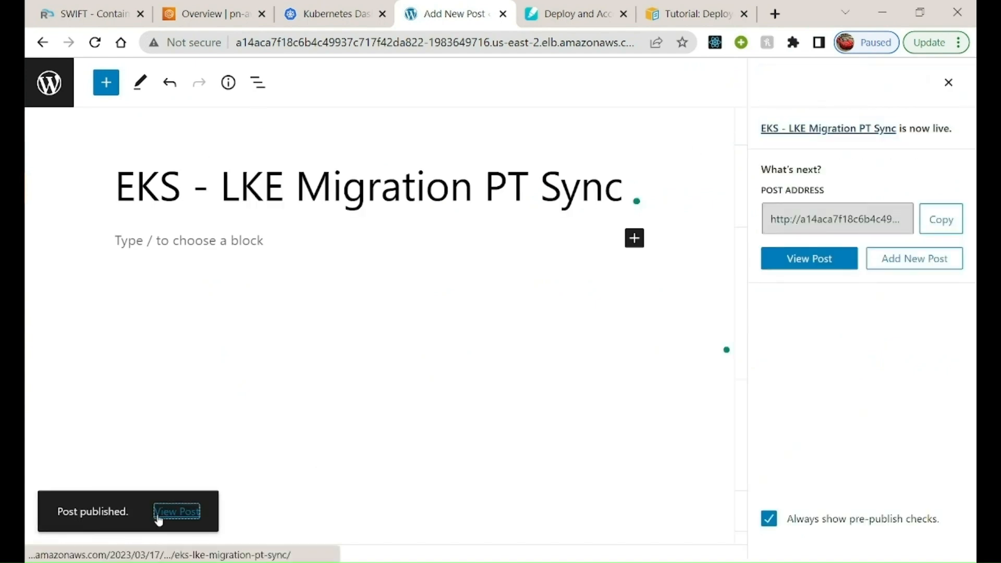
# Check the published post on the blog's home page and return to the services in the Kubernetes Dashboard
pyautogui.click(158, 514)
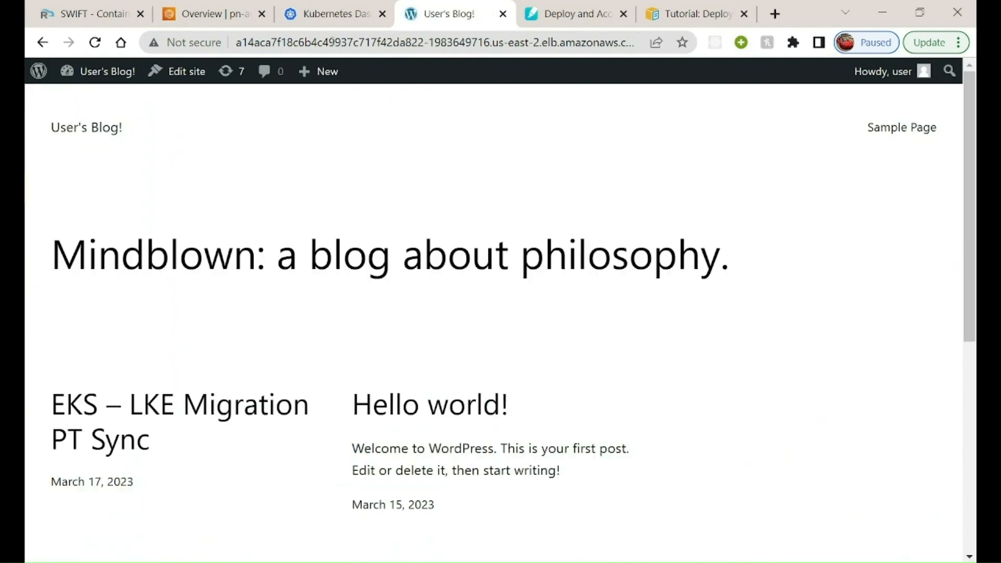
pyautogui.scroll(-5, 560, 367)
pyautogui.scroll(1, 559, 367)
pyautogui.scroll(-3, 559, 367)
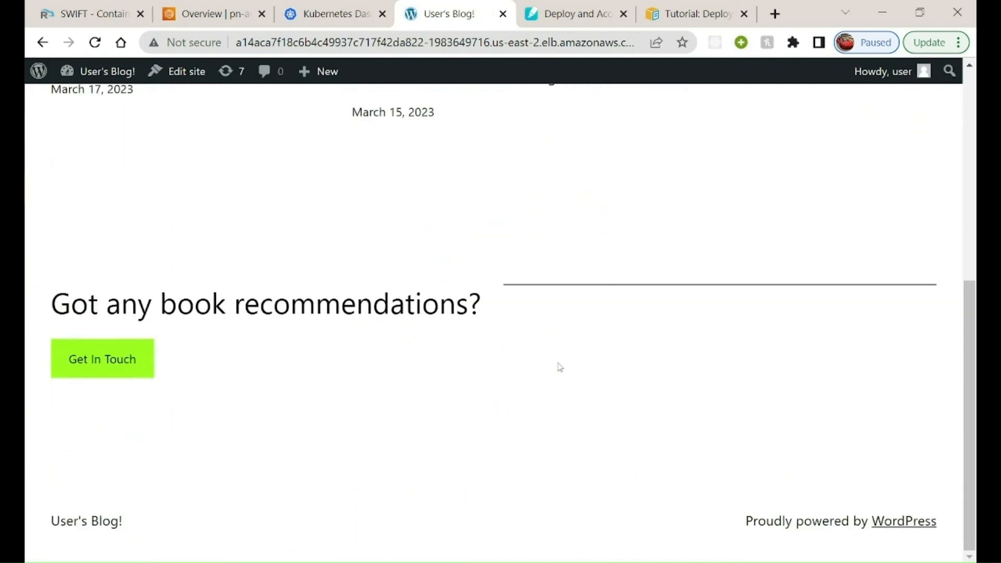
pyautogui.scroll(5, 560, 367)
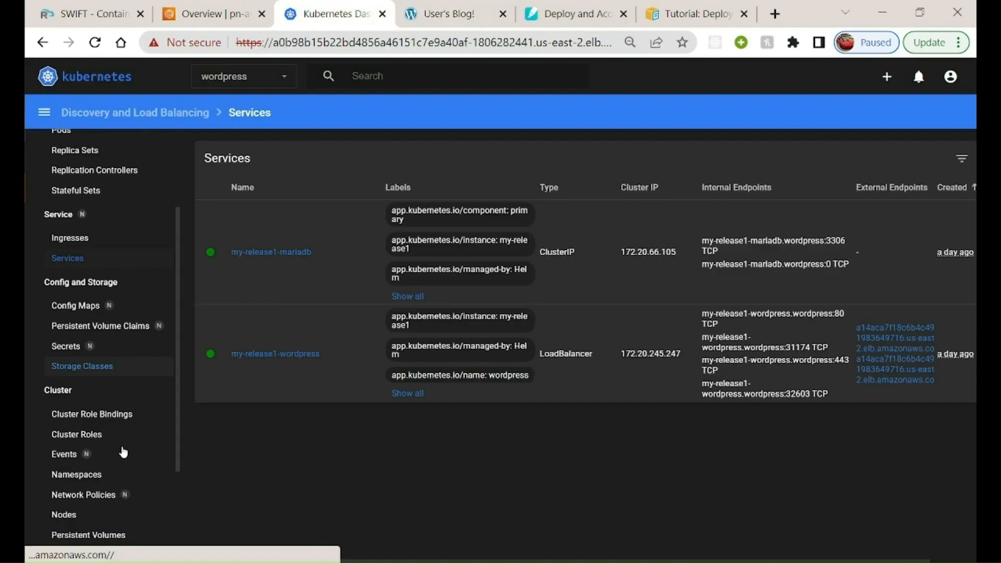
pyautogui.scroll(2, 123, 451)
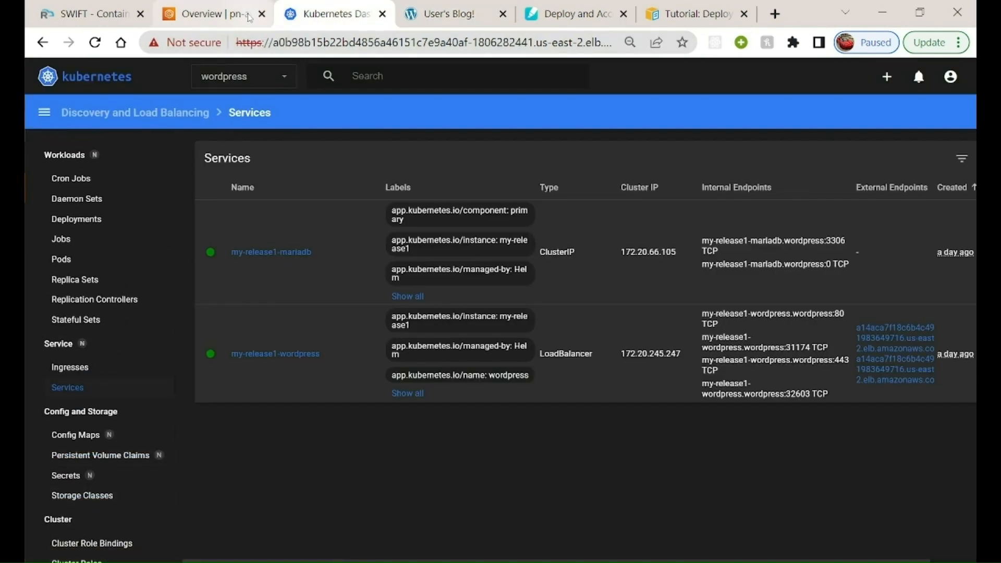
# In SWIFT, start adding a Kubernetes cluster with cloud type Amazon AWS and friendly name EKS-Demo
pyautogui.click(100, 5)
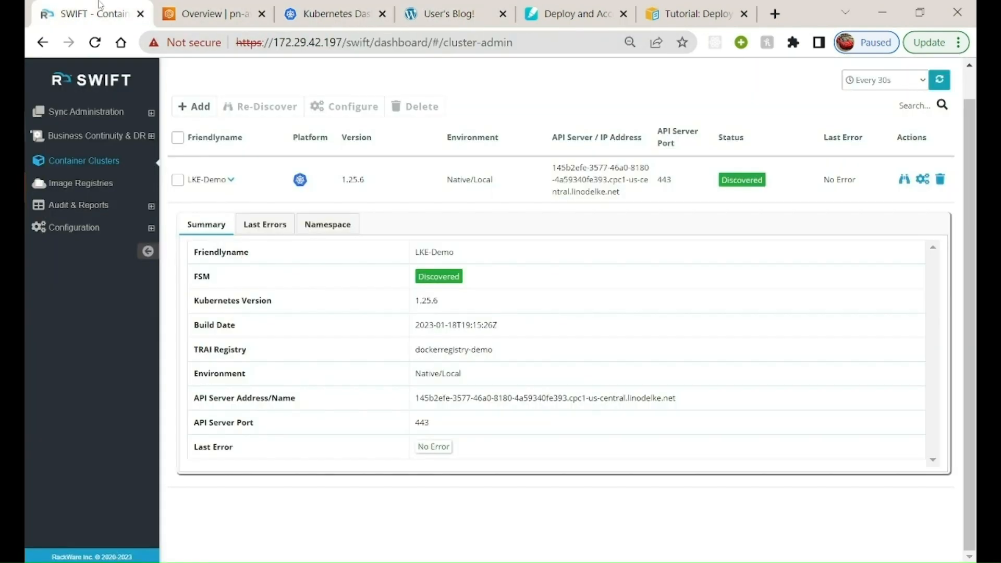
pyautogui.click(193, 105)
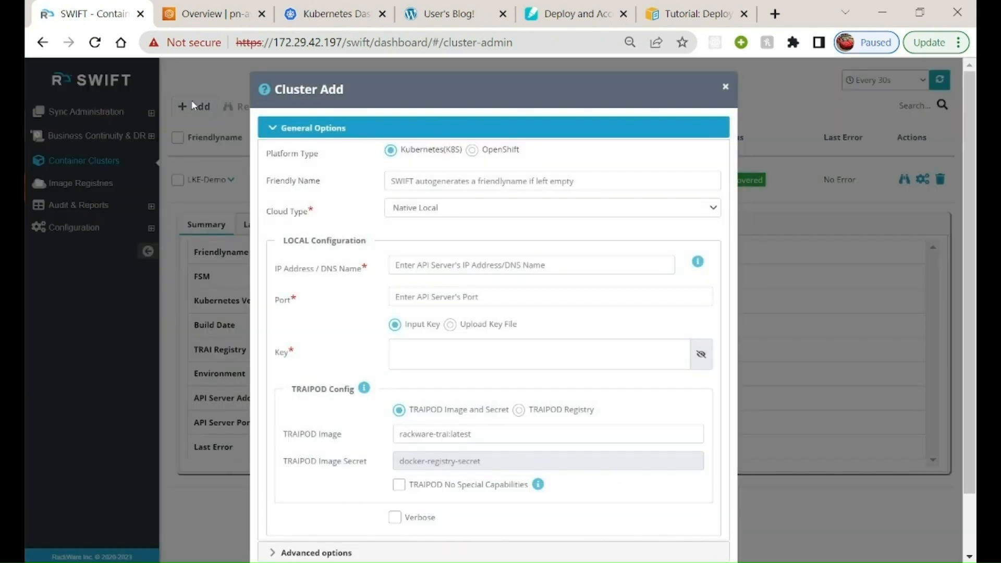
pyautogui.click(428, 208)
pyautogui.click(423, 234)
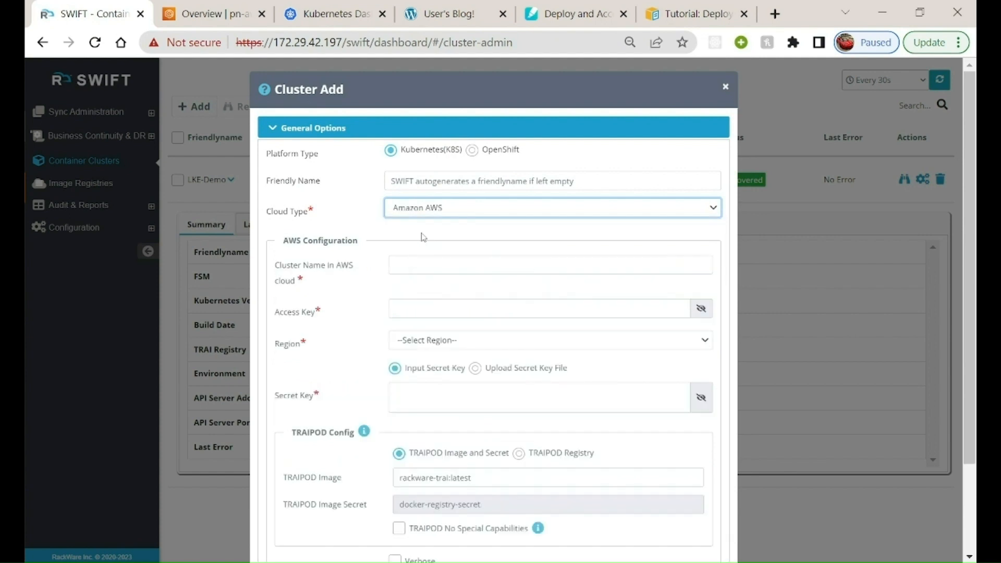
pyautogui.click(395, 180)
pyautogui.write('t')
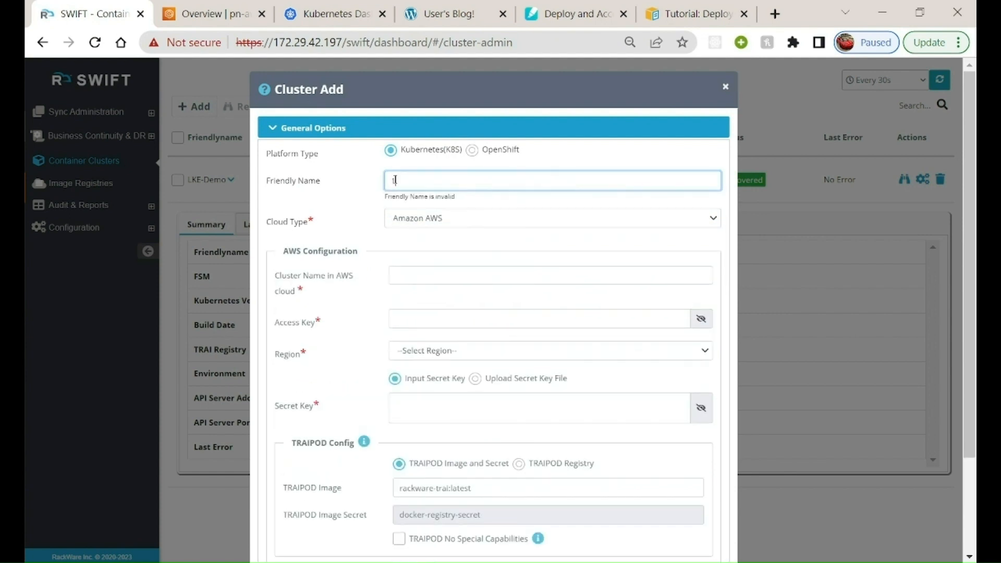
pyautogui.press('BackSpace')
pyautogui.write('ek')
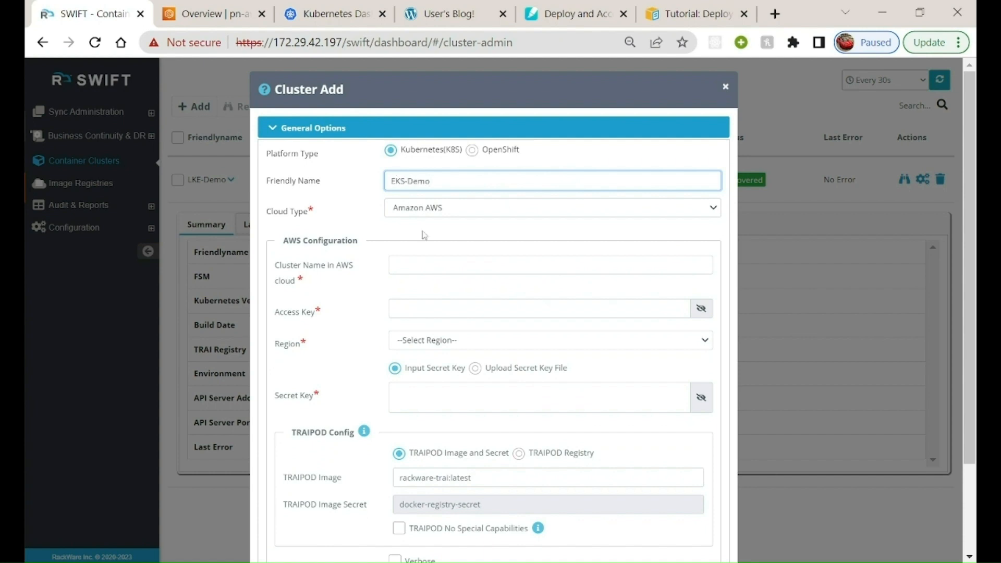
# Copy the cluster name pn-aws-140323-demo from the Amazon EKS console into the new cluster's AWS cluster name
pyautogui.click(427, 266)
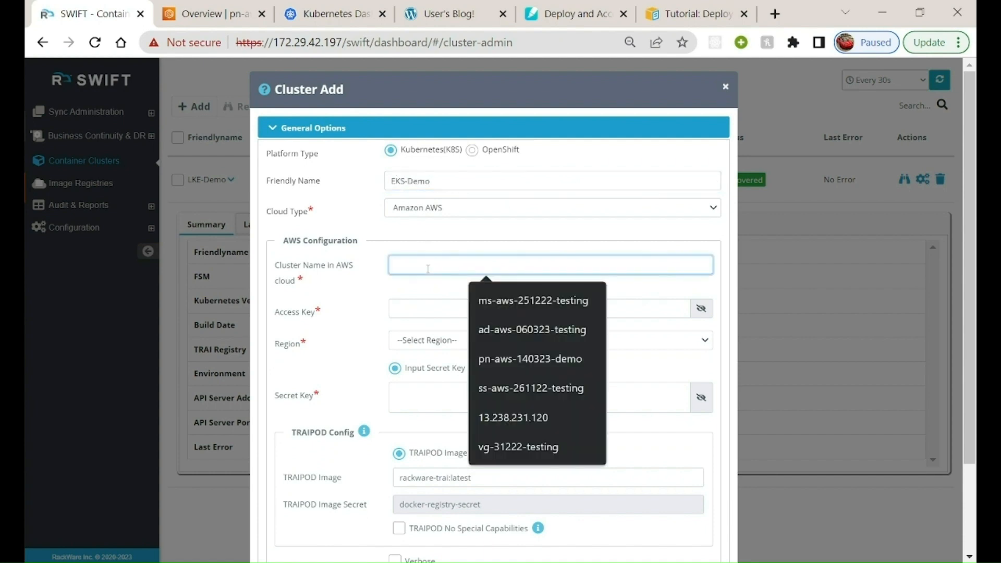
pyautogui.hotkey('ctrl', 'Tab')
pyautogui.scroll(6, 427, 469)
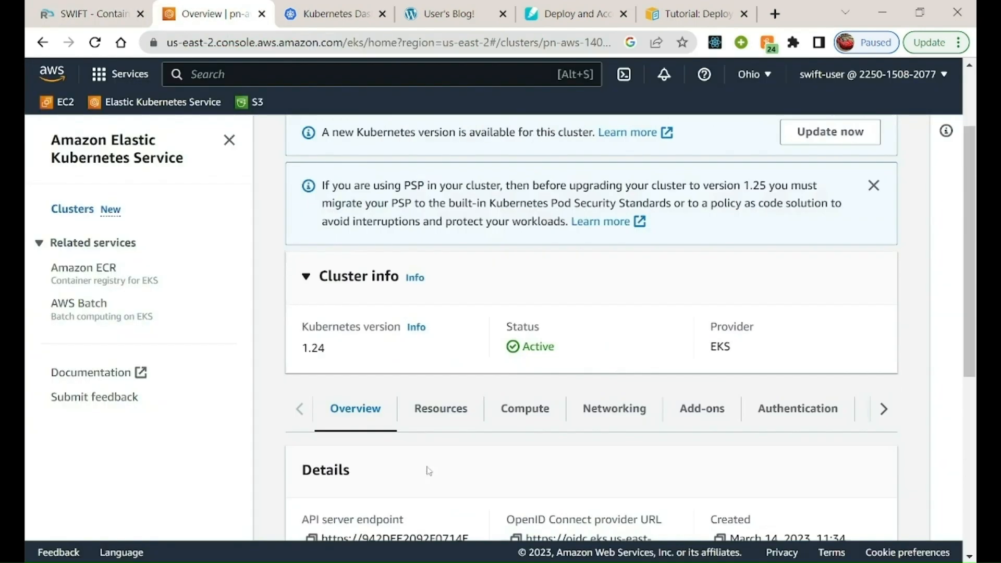
pyautogui.scroll(-1, 428, 471)
pyautogui.scroll(1, 429, 471)
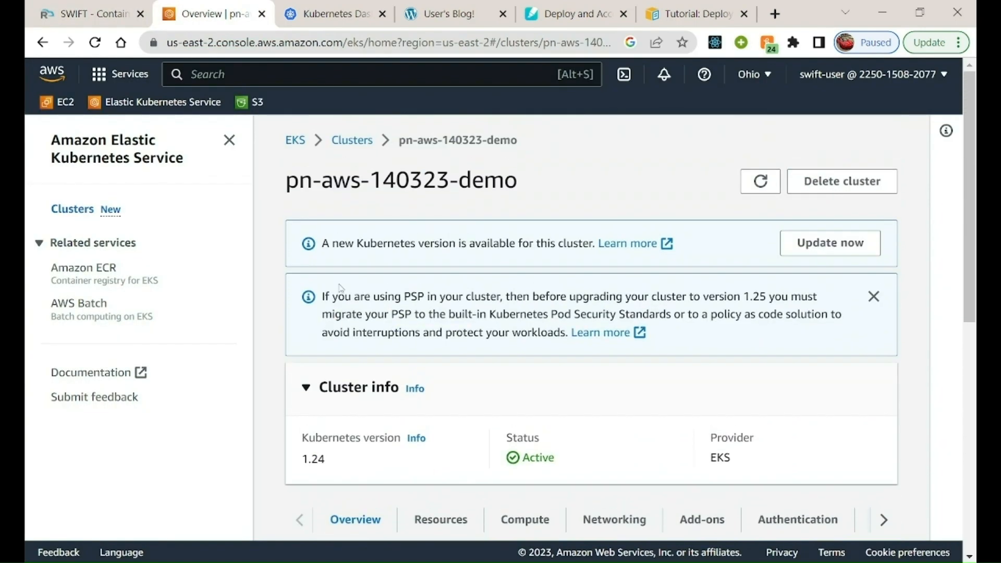
pyautogui.moveTo(286, 181); pyautogui.dragTo(519, 180)
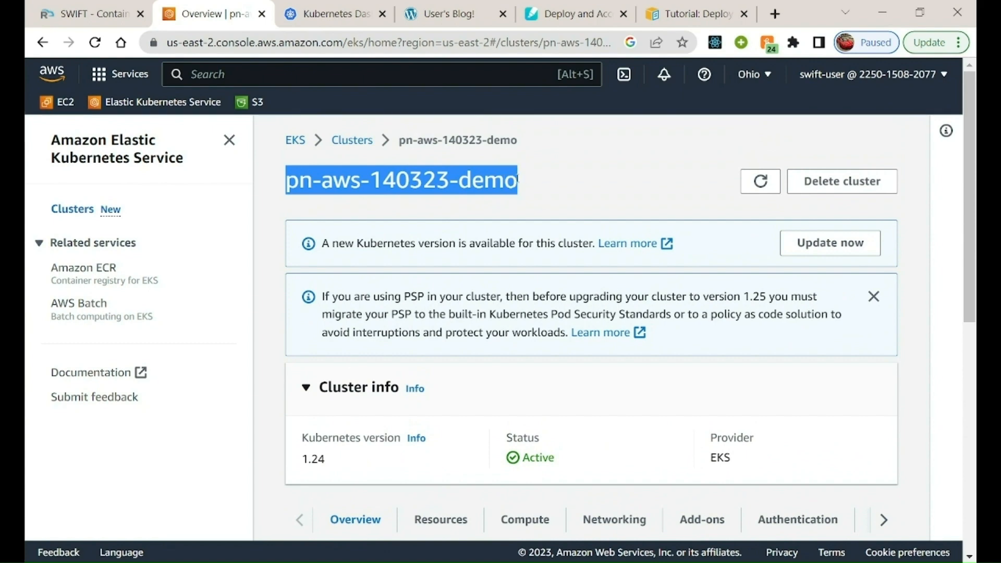
pyautogui.rightClick(485, 179)
pyautogui.click(517, 193)
pyautogui.click(96, 13)
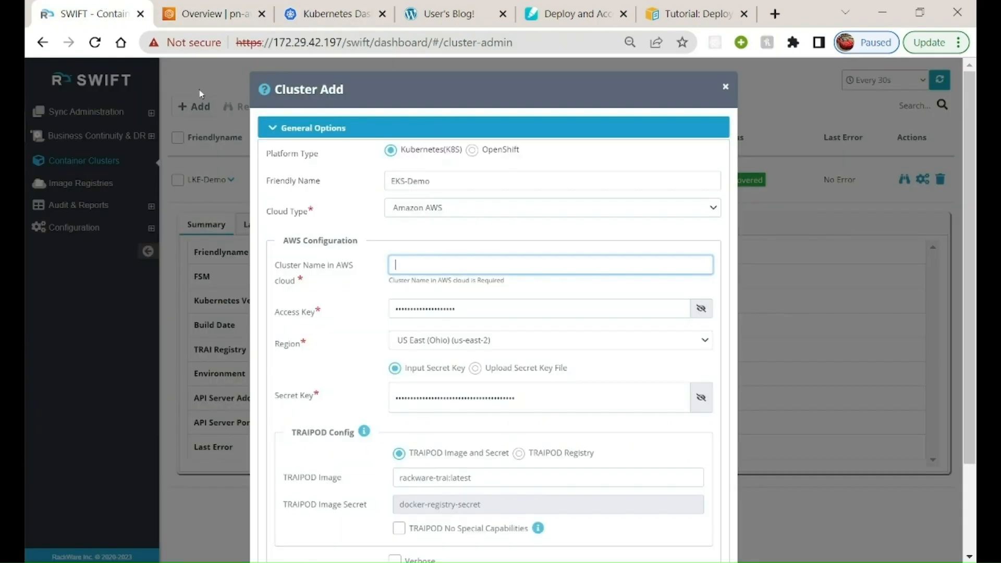
pyautogui.hotkey('ctrl', 'v')
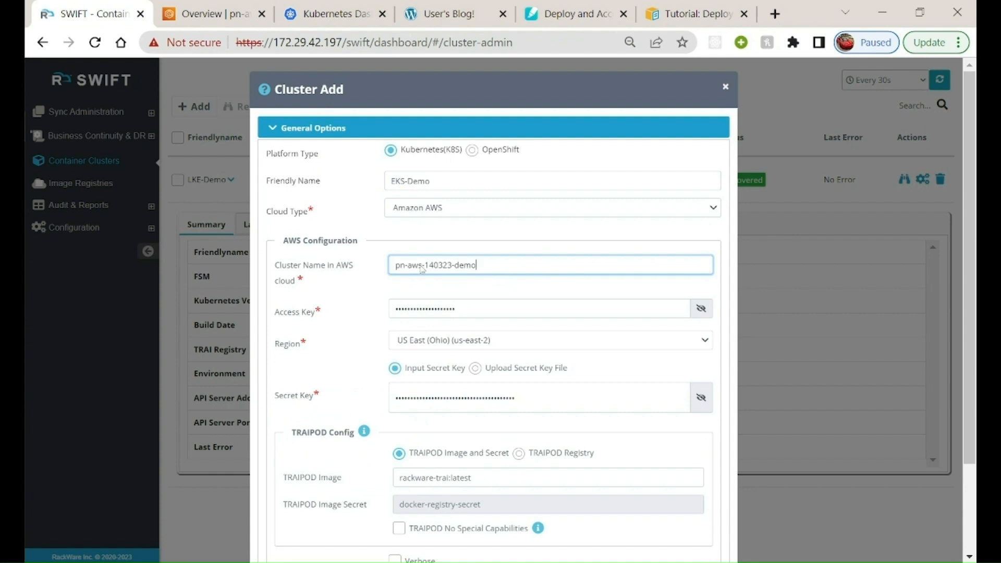
# Use the TRAIPOD registry dockerregistry-demo, enable verbose output and add the EKS-Demo cluster
pyautogui.scroll(-2, 668, 425)
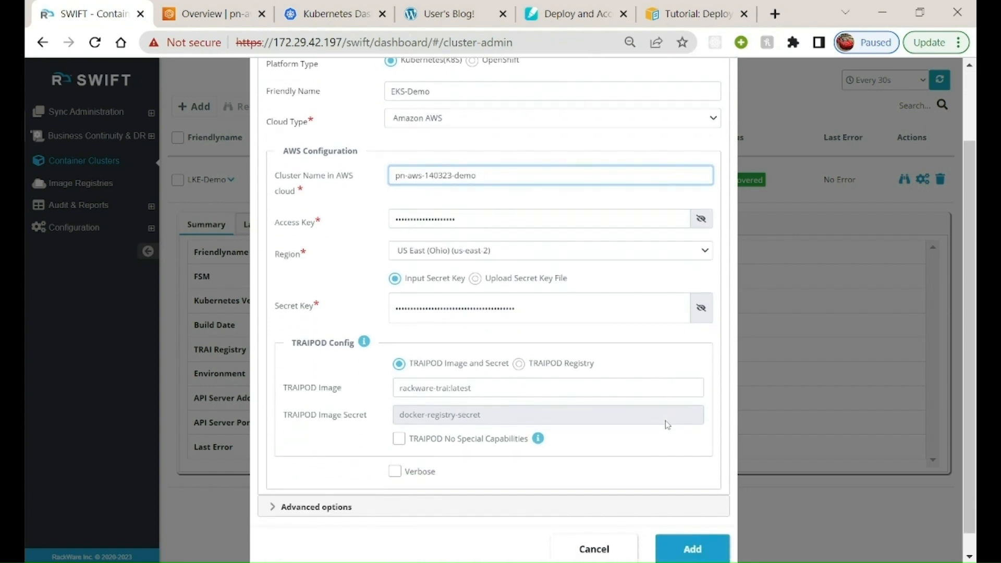
pyautogui.click(518, 364)
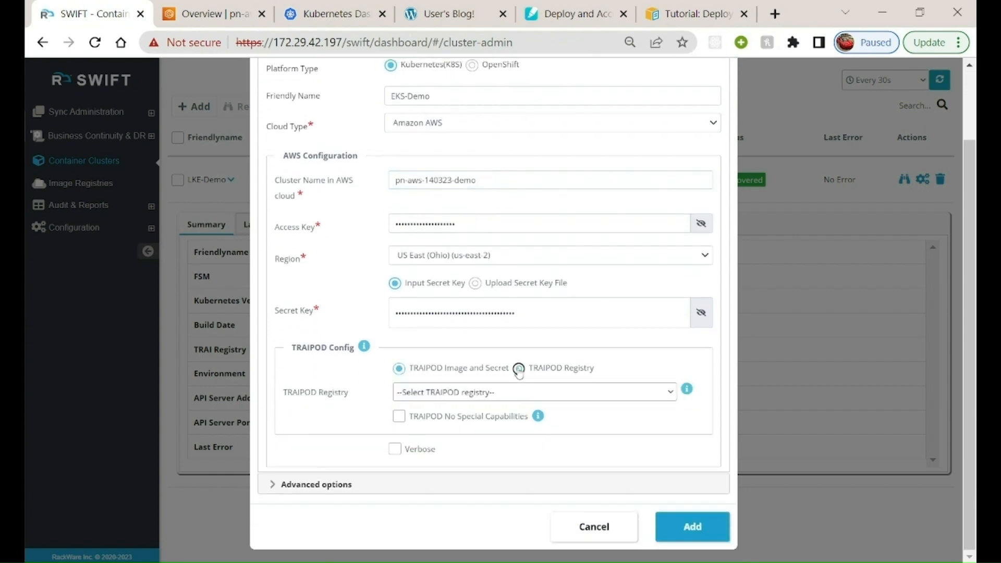
pyautogui.click(482, 394)
pyautogui.click(428, 448)
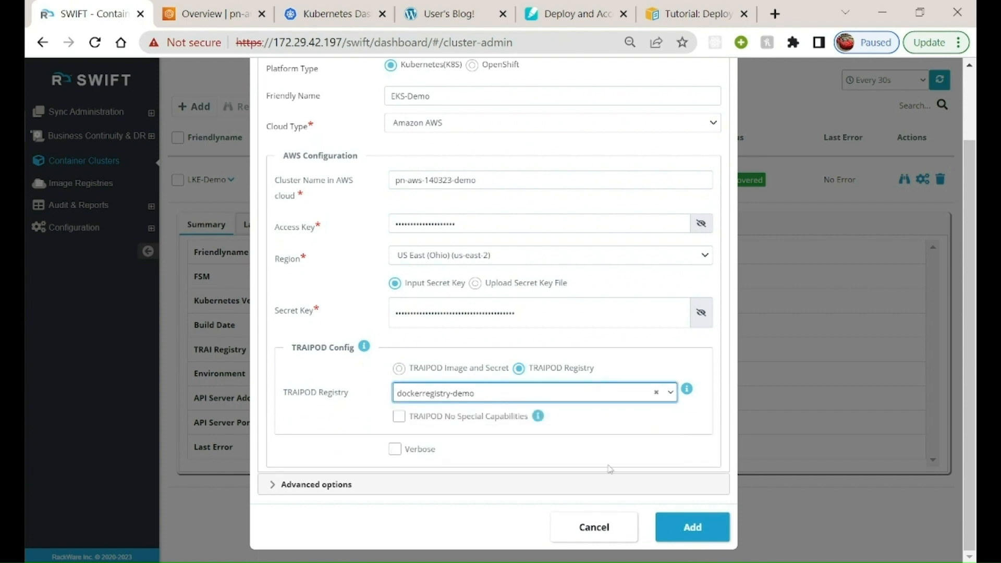
pyautogui.click(396, 449)
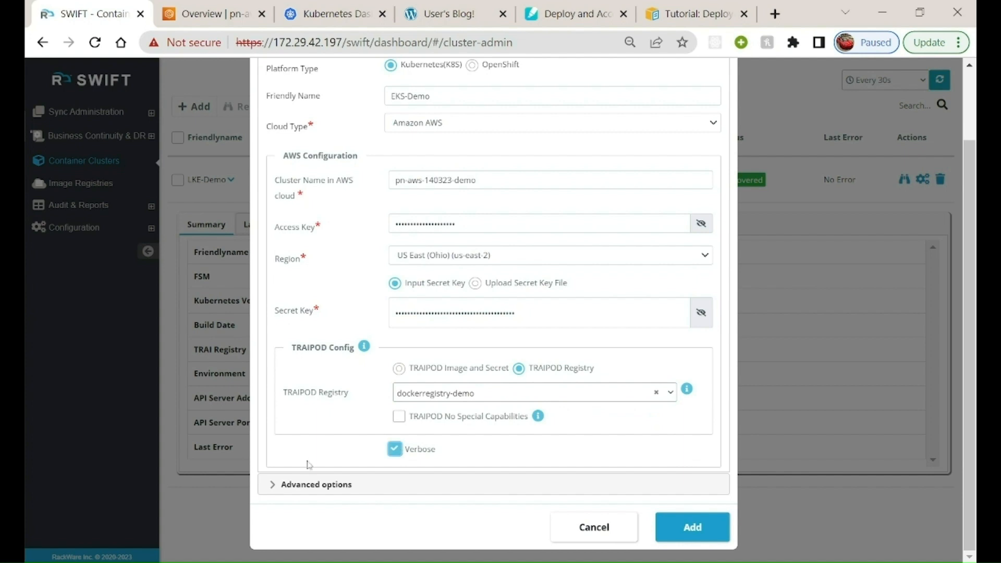
pyautogui.click(278, 487)
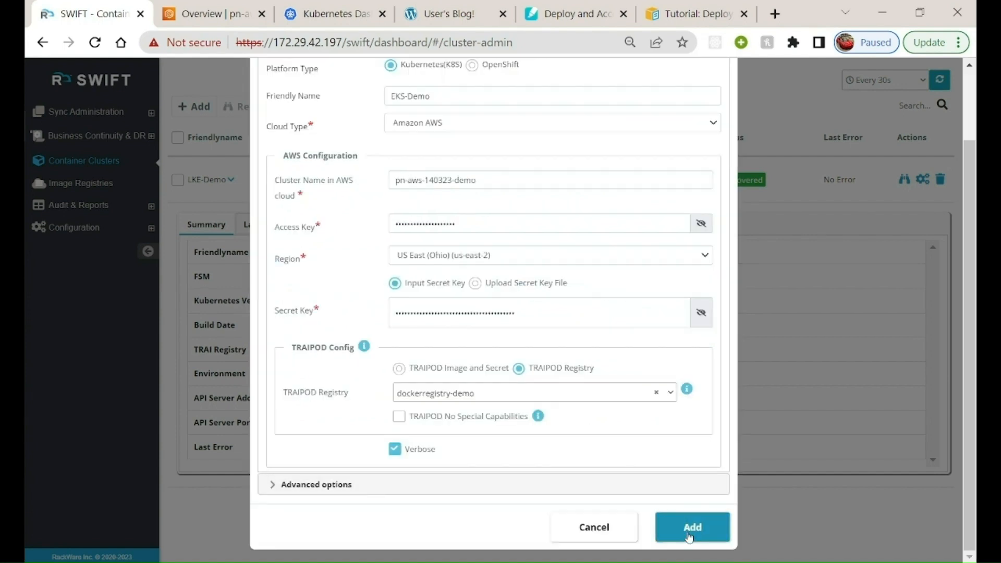
pyautogui.click(688, 535)
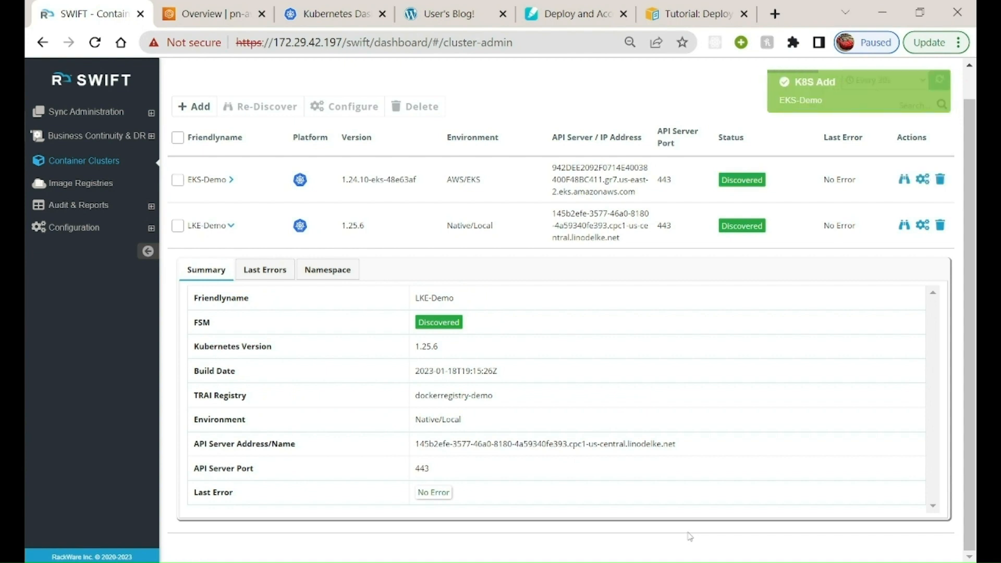
# Select both registered clusters and look through the EKS-Demo cluster's namespaces for the wordpress namespace
pyautogui.click(179, 226)
pyautogui.click(178, 180)
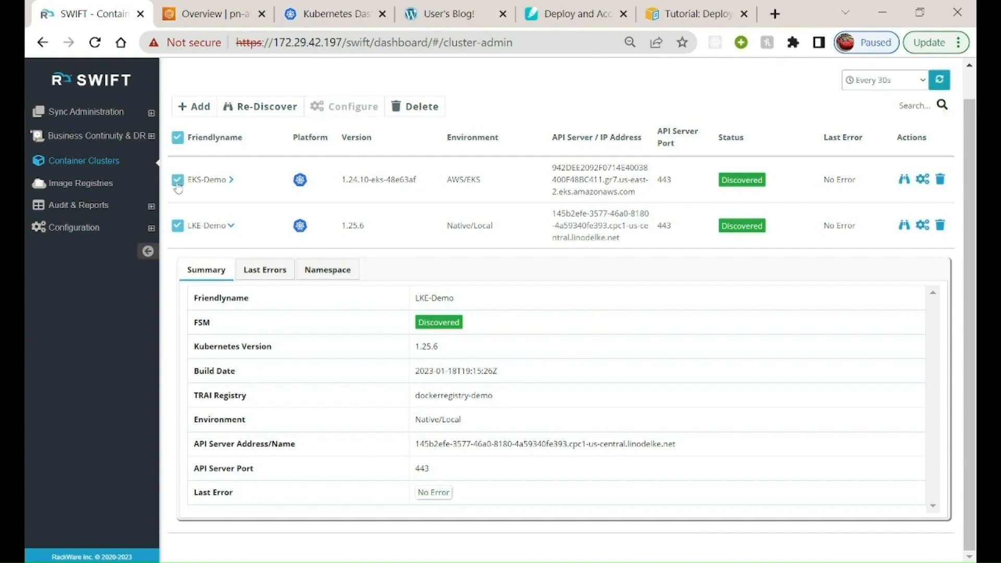
pyautogui.click(231, 180)
pyautogui.click(327, 224)
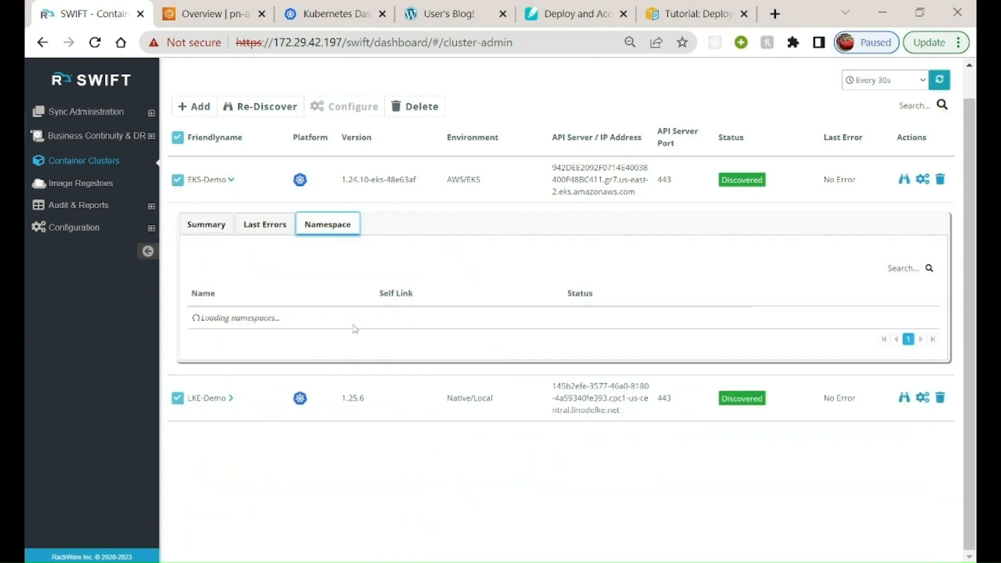
pyautogui.scroll(-1, 354, 328)
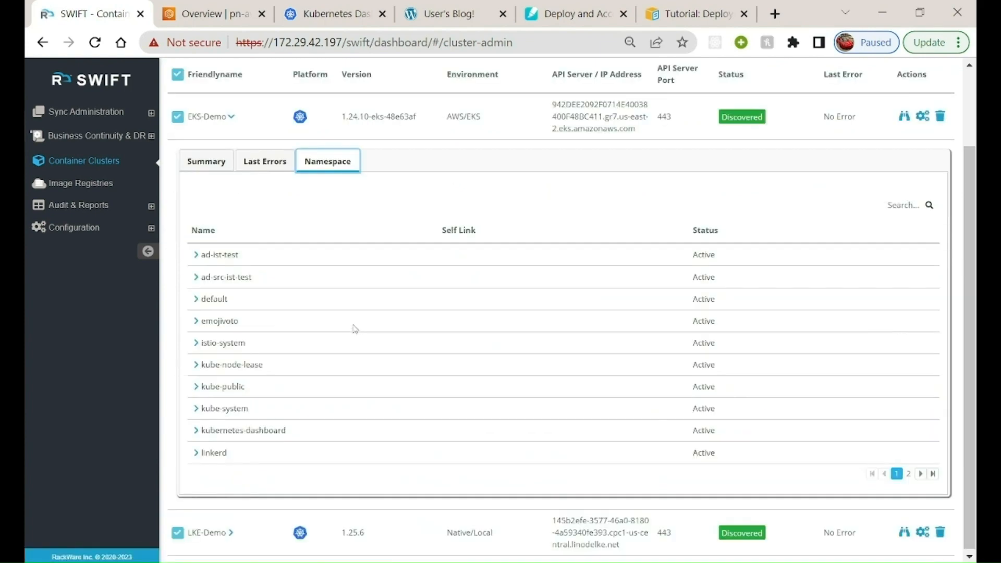
pyautogui.scroll(-1, 274, 417)
pyautogui.scroll(1, 269, 340)
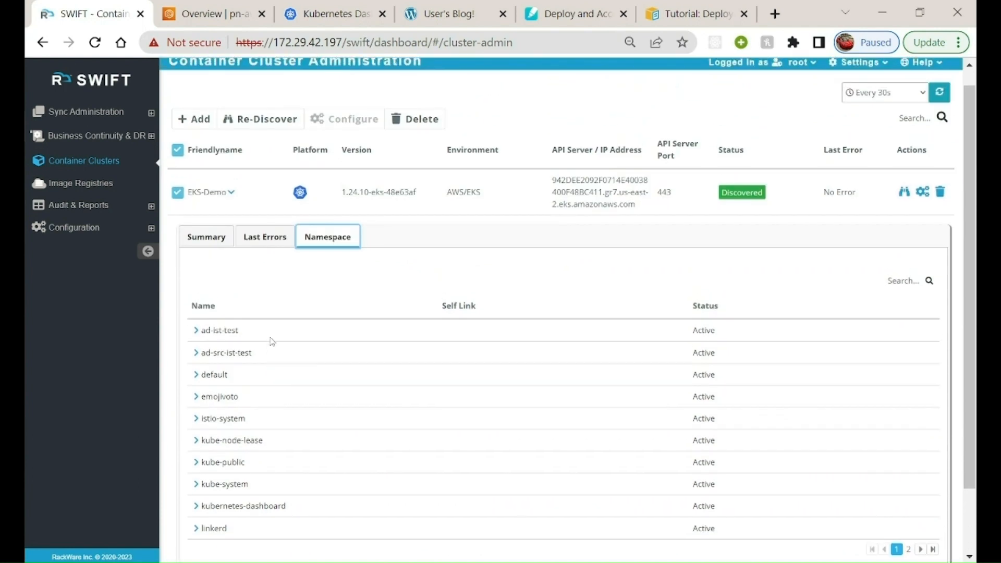
pyautogui.scroll(-1, 270, 340)
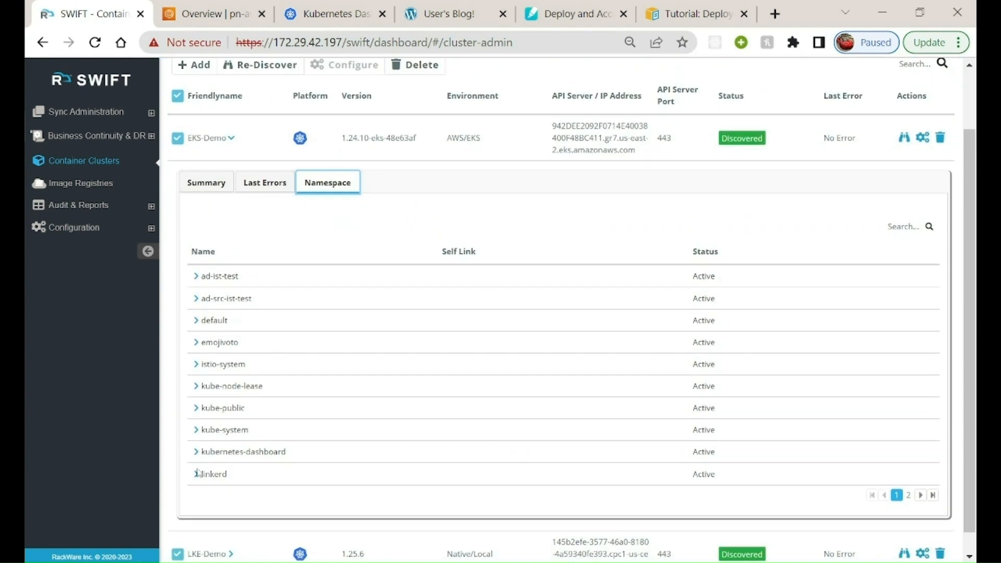
pyautogui.click(909, 495)
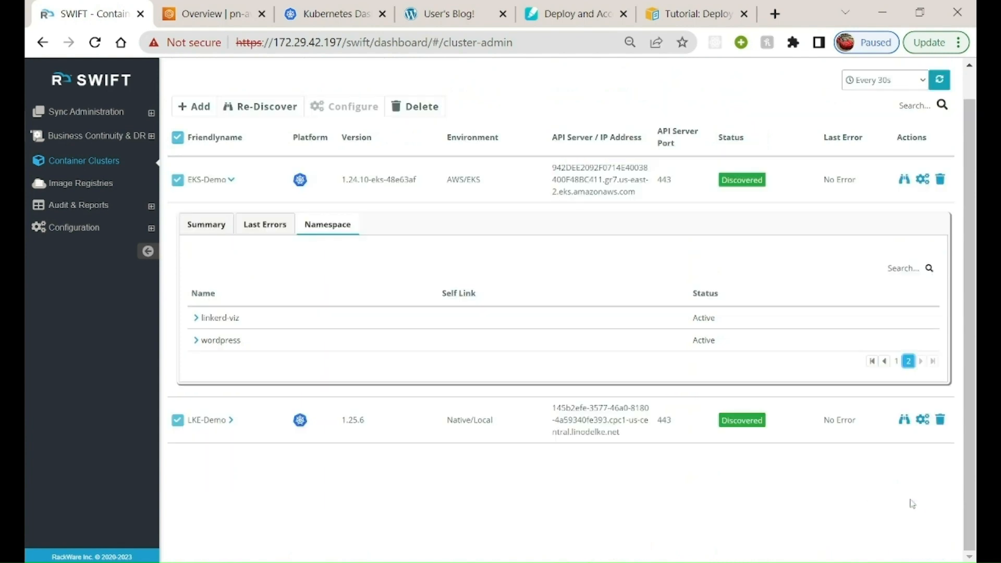
pyautogui.moveTo(203, 342); pyautogui.dragTo(242, 343)
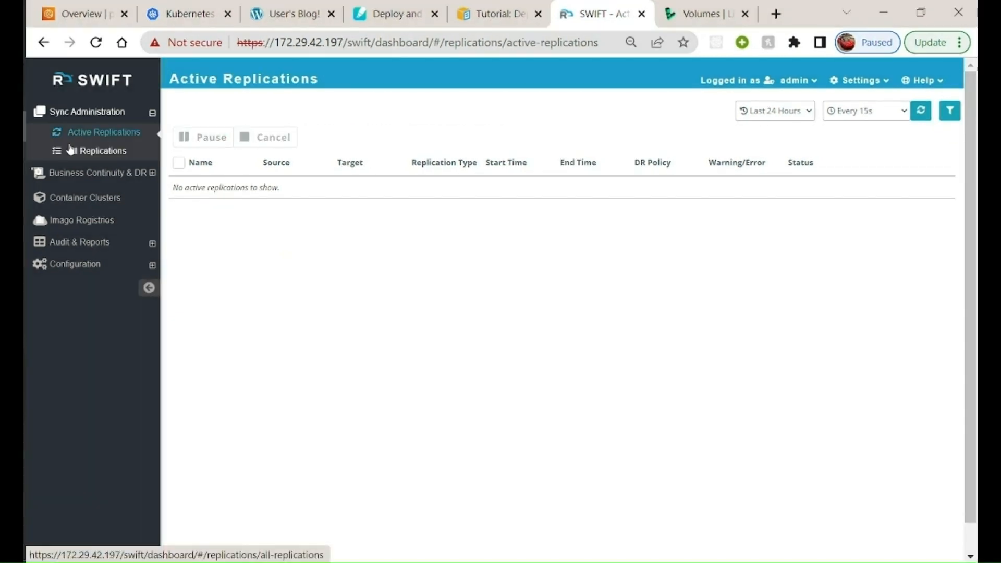
# Start a new replication with EKS-Demo as the source cluster and wordpress as the source namespace
pyautogui.click(97, 152)
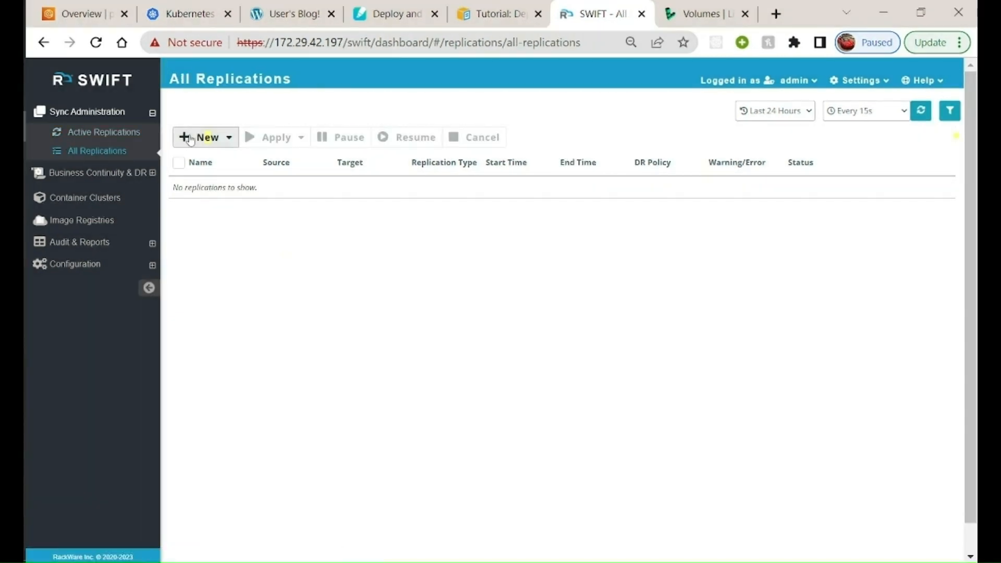
pyautogui.click(191, 140)
pyautogui.click(211, 159)
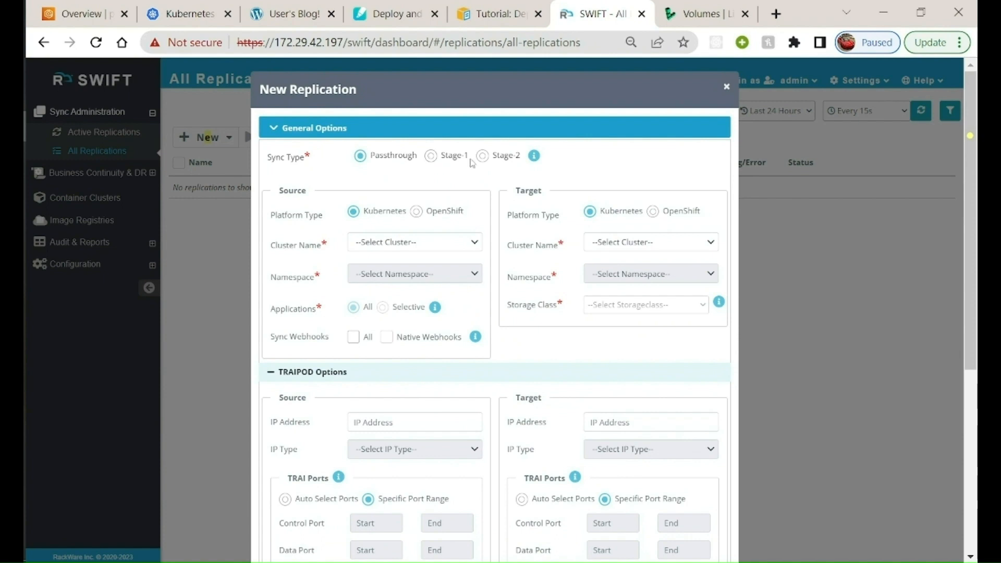
pyautogui.click(438, 244)
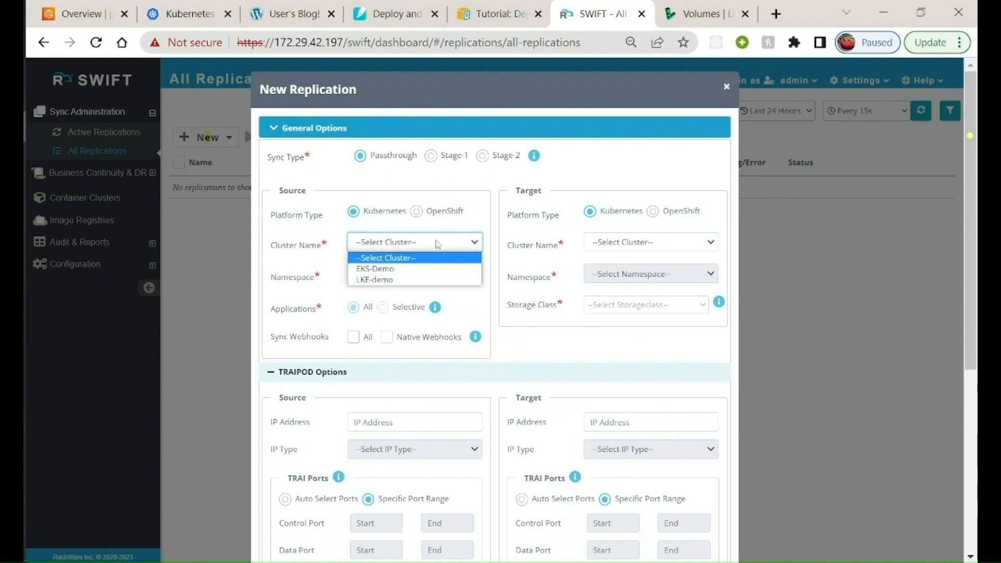
pyautogui.click(386, 269)
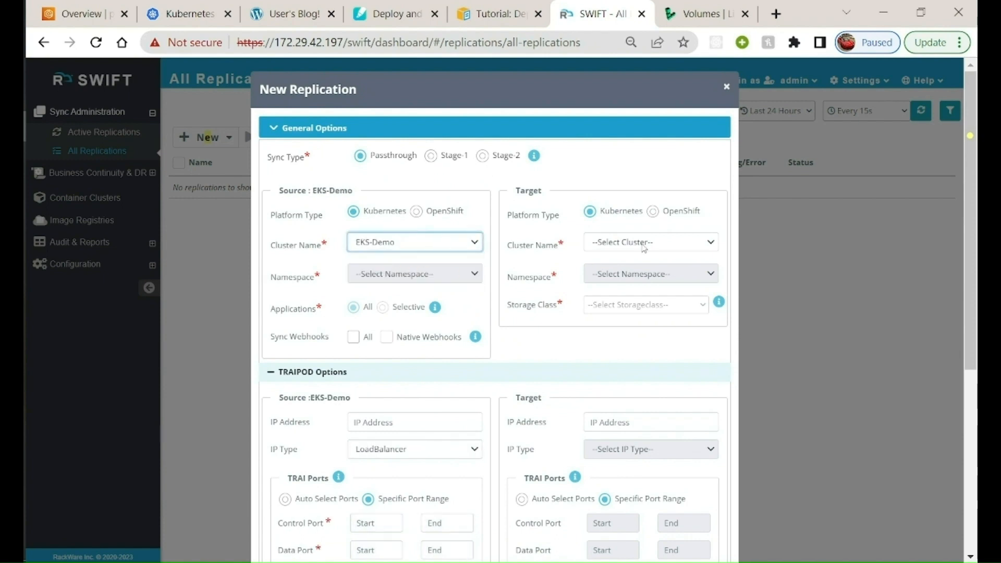
pyautogui.click(393, 280)
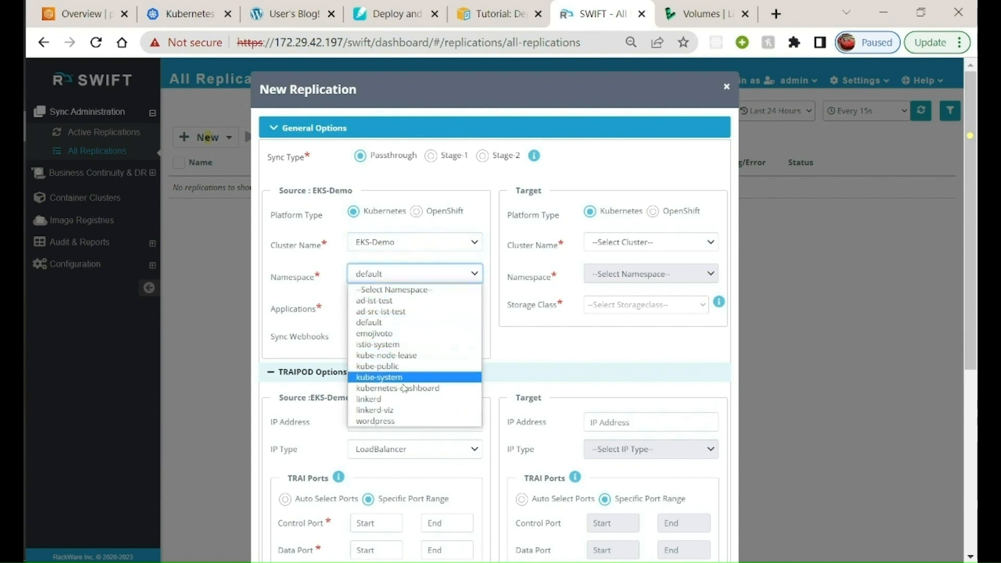
pyautogui.click(405, 422)
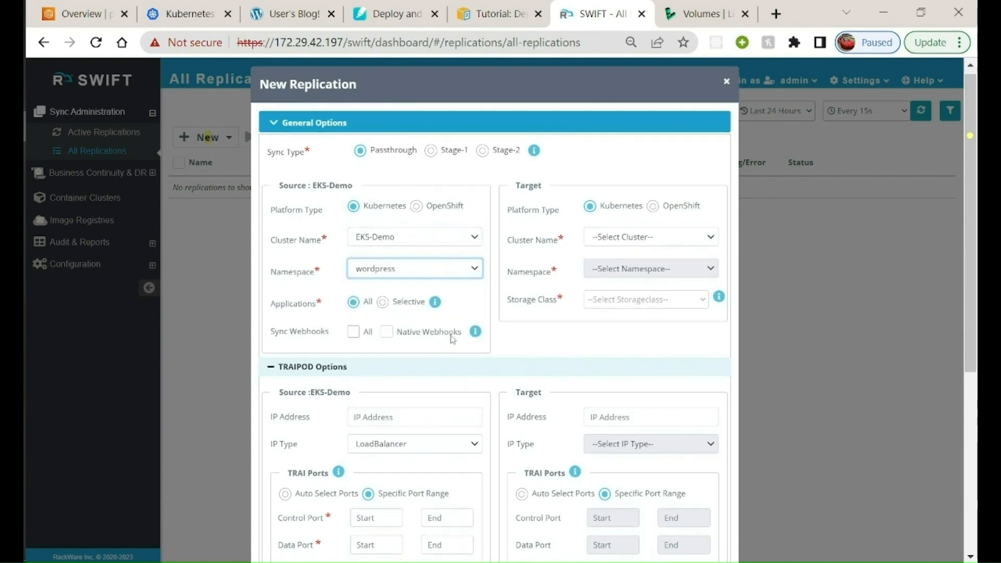
# Set the source cluster's TRAI ports to Auto Select Ports and review the remaining TRAIPOD options
pyautogui.scroll(-2, 432, 322)
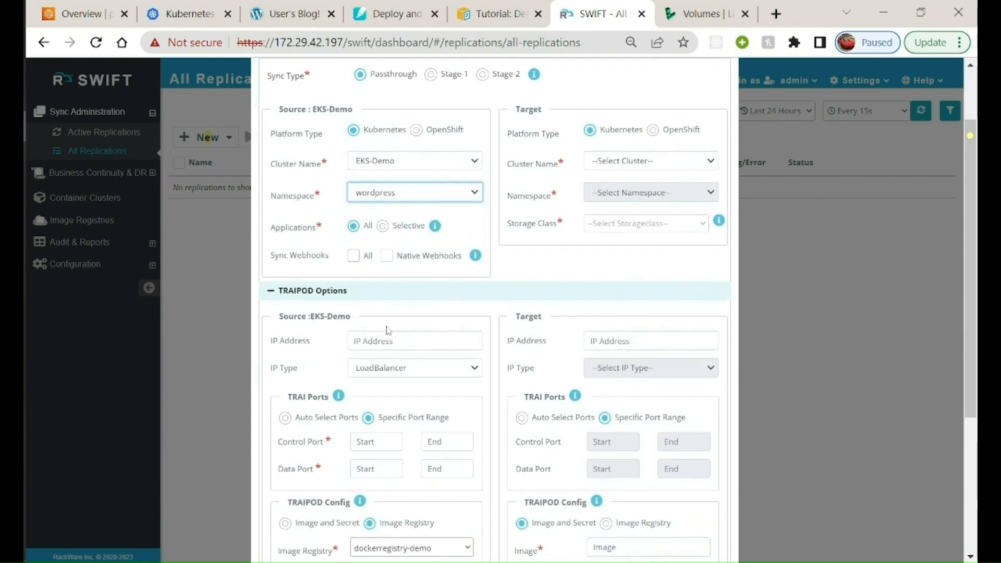
pyautogui.scroll(-2, 388, 330)
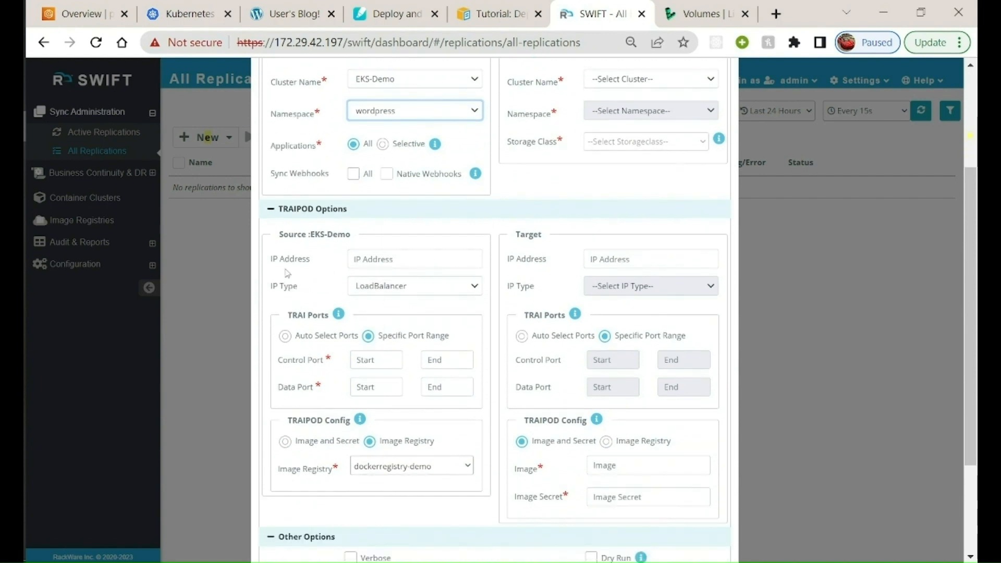
pyautogui.click(284, 337)
pyautogui.scroll(-2, 428, 343)
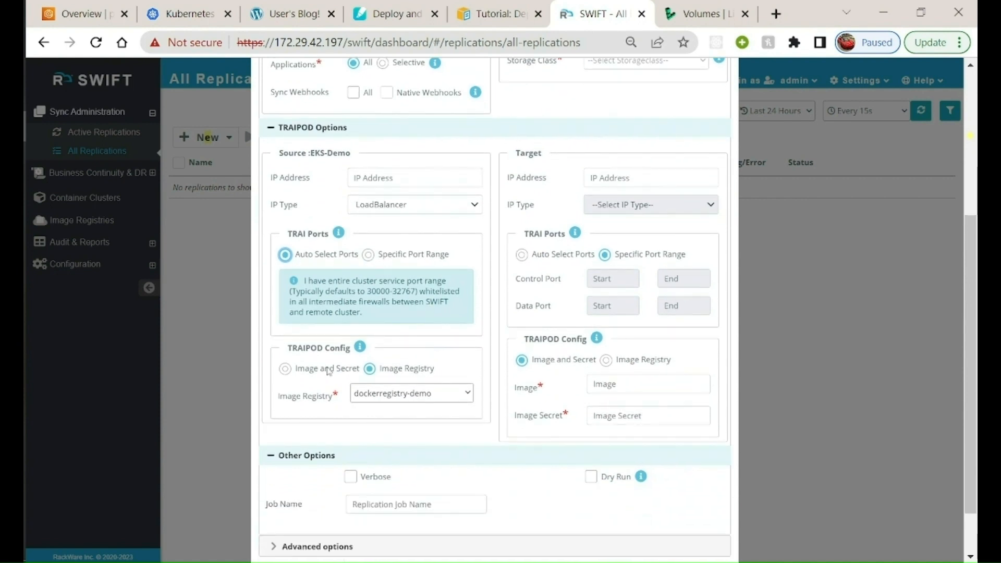
pyautogui.scroll(-2, 545, 323)
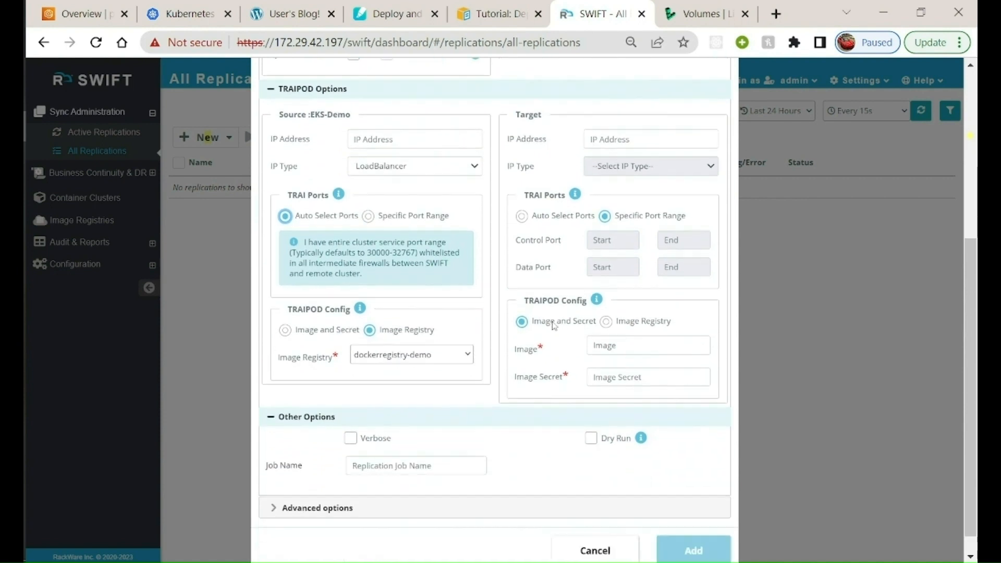
pyautogui.scroll(4, 502, 360)
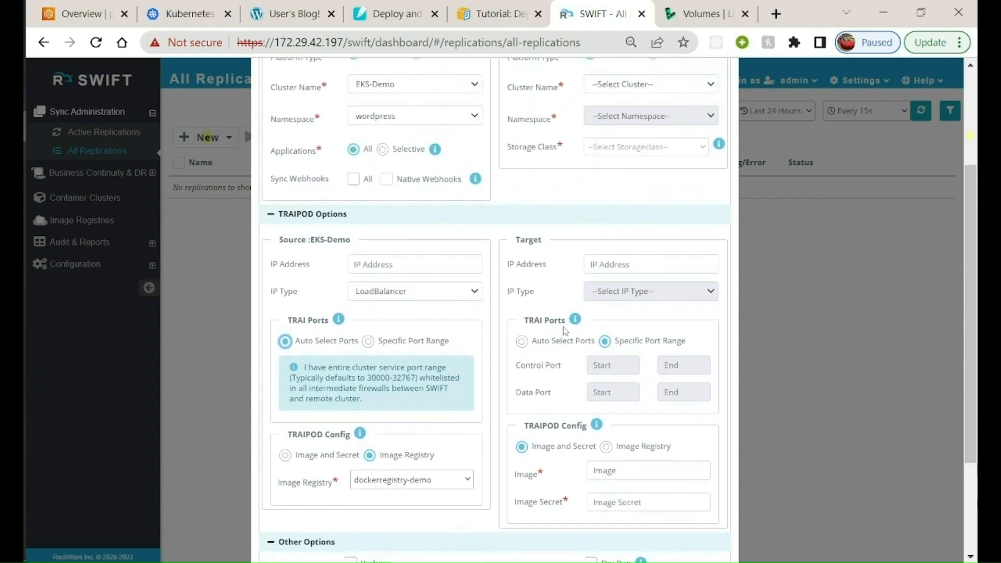
# Set the replication target to the LKE-demo cluster, wordpress namespace and linode-block-storage-retain storage class
pyautogui.scroll(-4, 566, 330)
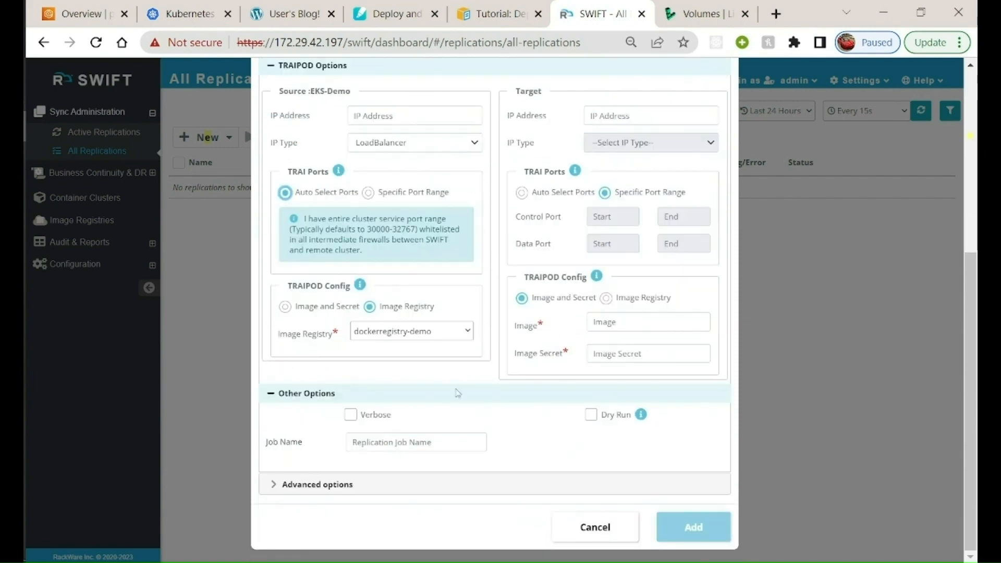
pyautogui.scroll(8, 528, 350)
pyautogui.click(614, 239)
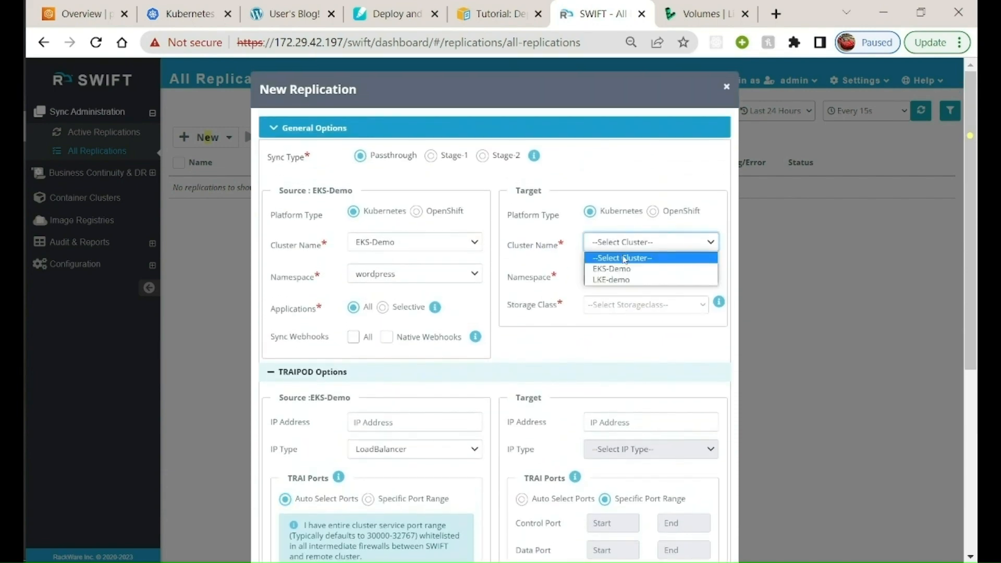
pyautogui.click(619, 280)
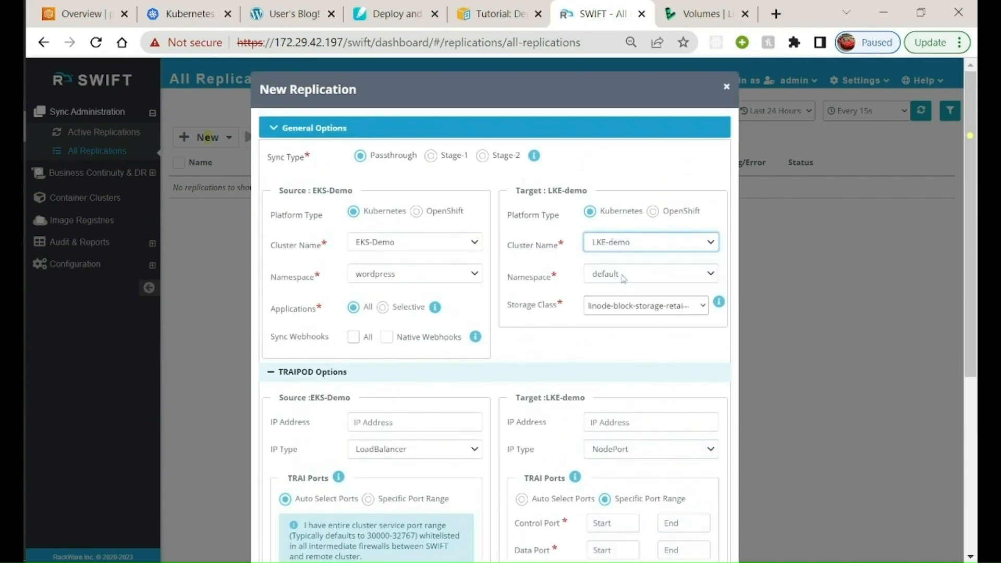
pyautogui.click(623, 274)
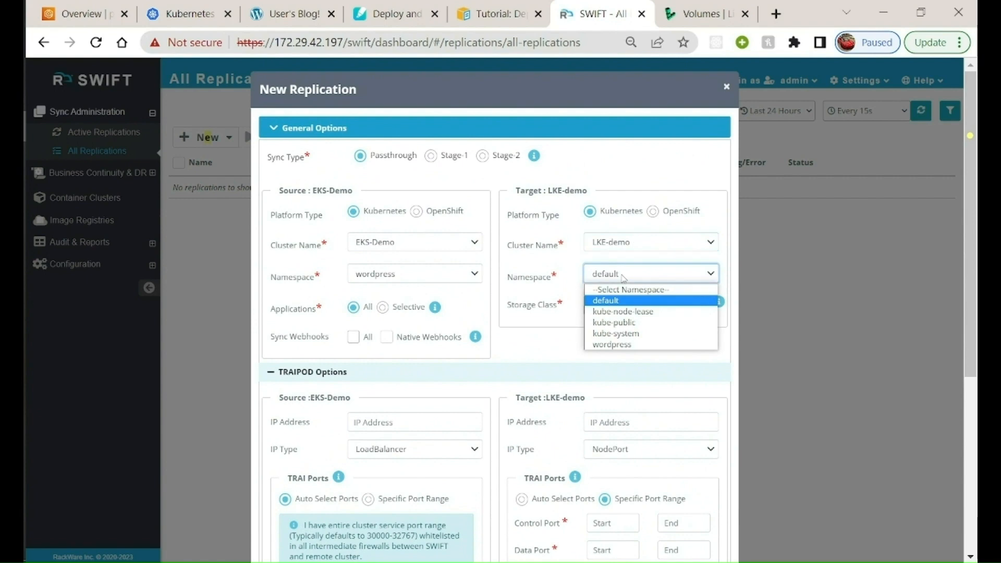
pyautogui.click(621, 344)
pyautogui.click(617, 312)
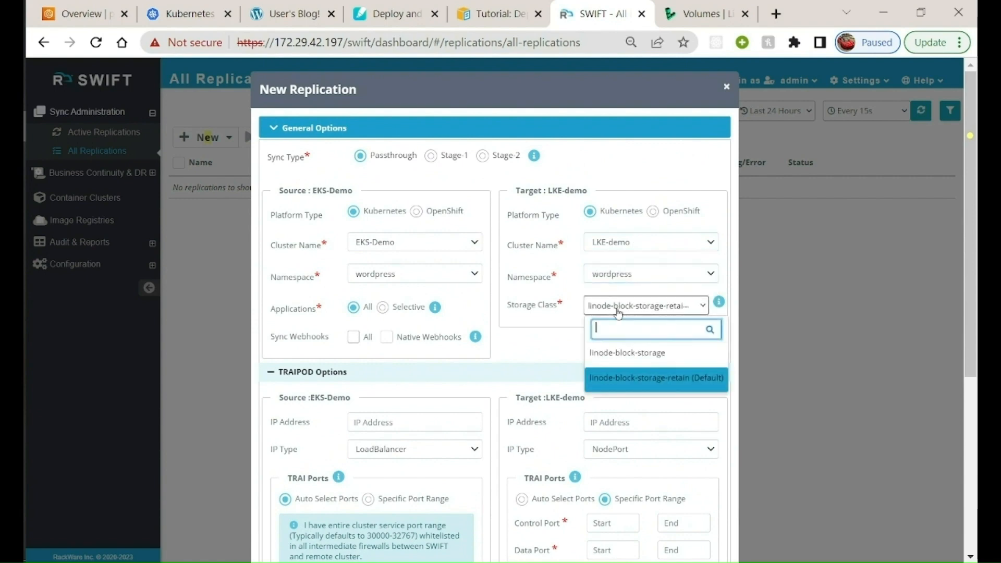
pyautogui.click(677, 377)
# Set the target's TRAIPOD IP type to LoadBalancer and its TRAI ports to Auto Select Ports
pyautogui.scroll(-2, 655, 339)
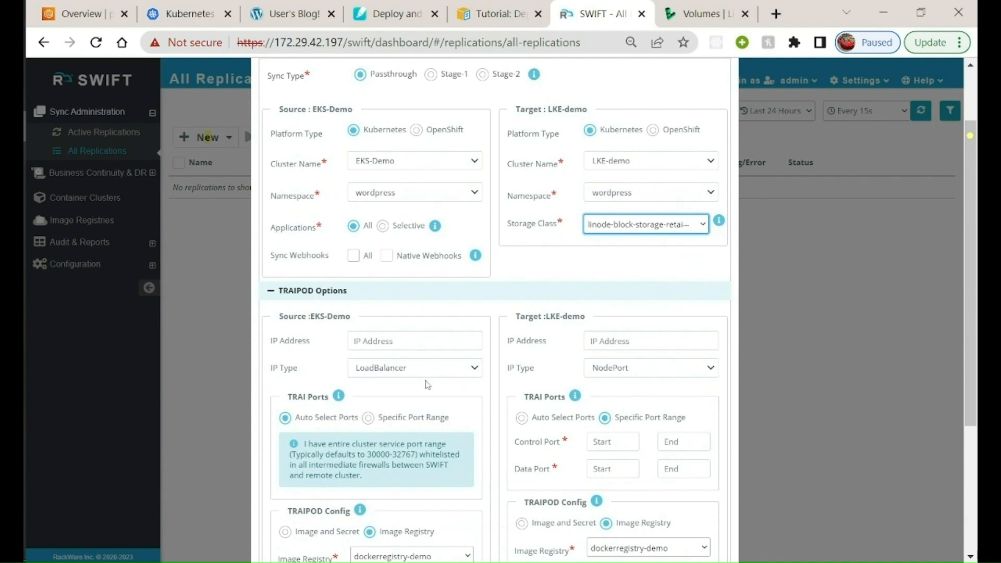
pyautogui.click(614, 369)
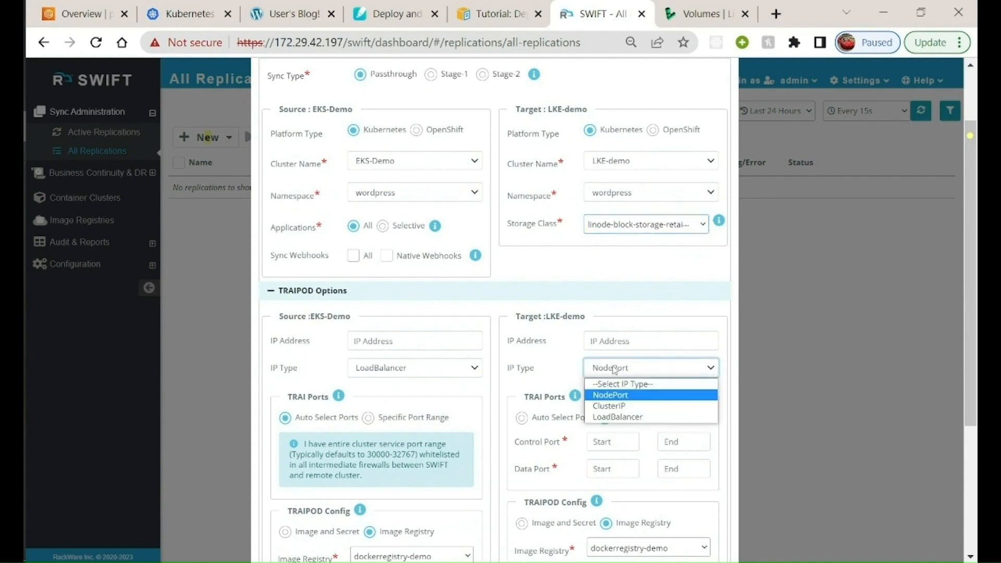
pyautogui.click(618, 417)
pyautogui.scroll(-2, 553, 374)
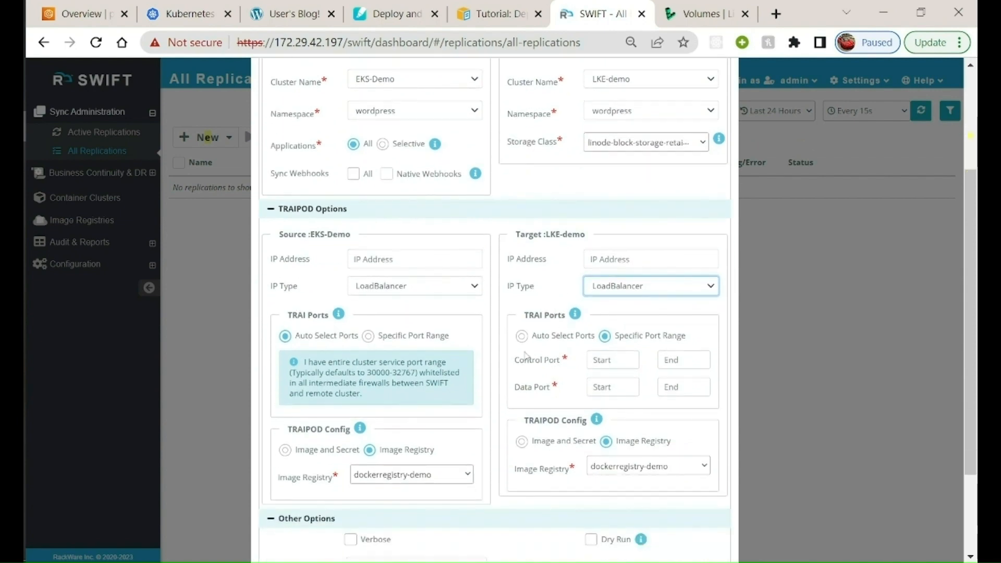
pyautogui.click(521, 336)
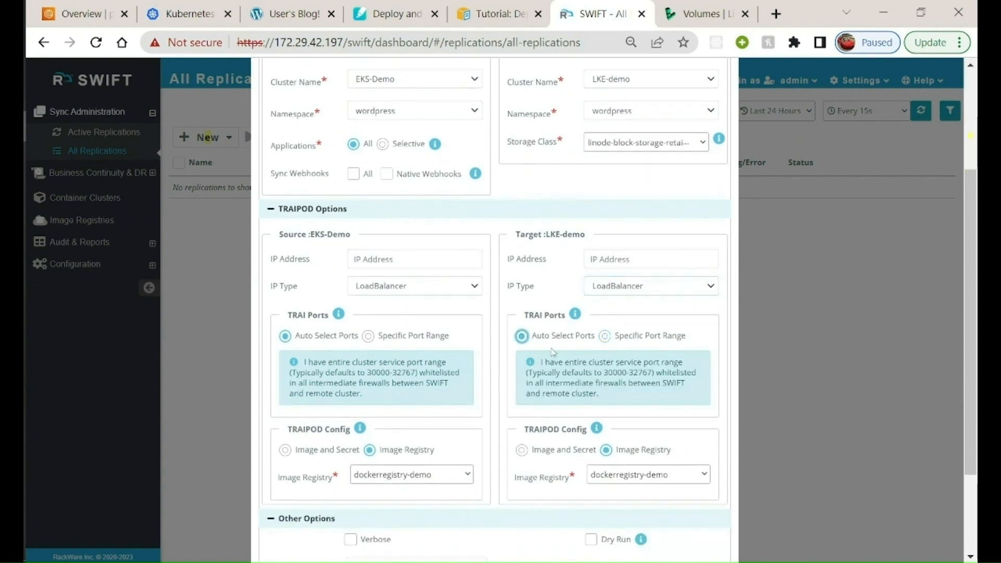
# Enable verbose output for the new replication
pyautogui.scroll(-1, 625, 464)
pyautogui.scroll(-2, 648, 398)
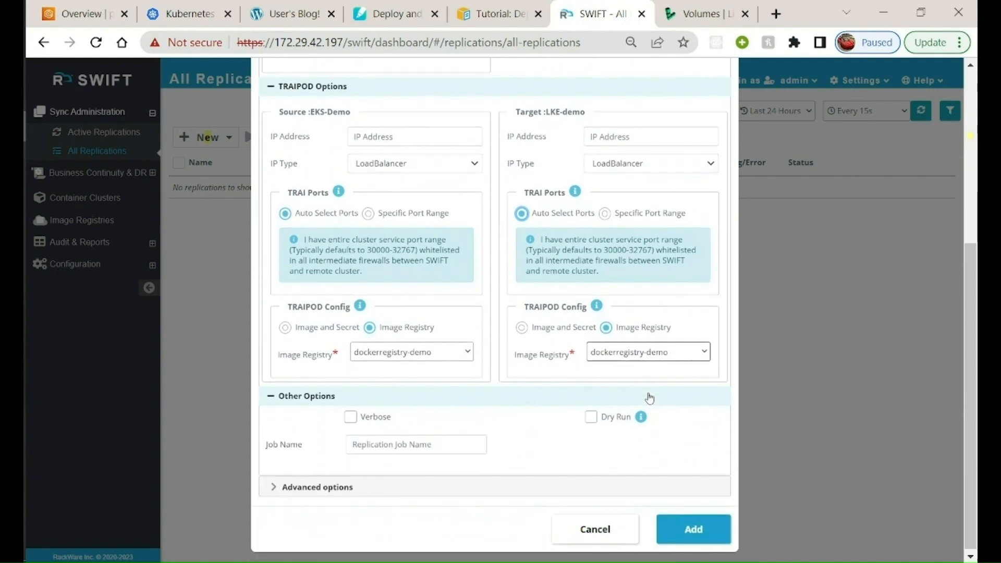
pyautogui.click(350, 415)
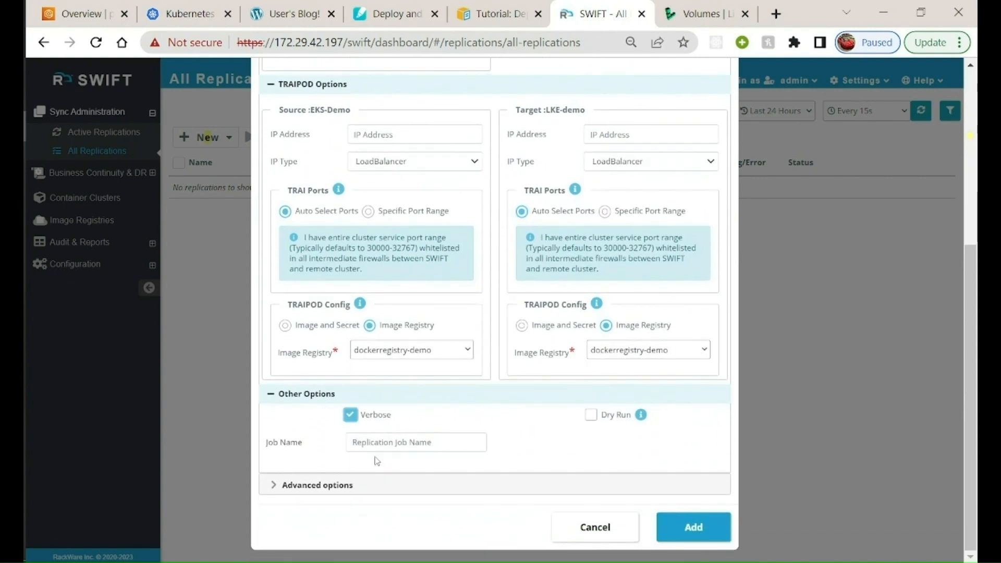
# Review the replication's advanced options for scripts, TRAI CPU/memory, image registry, Kubernetes services and volume sync
pyautogui.click(364, 472)
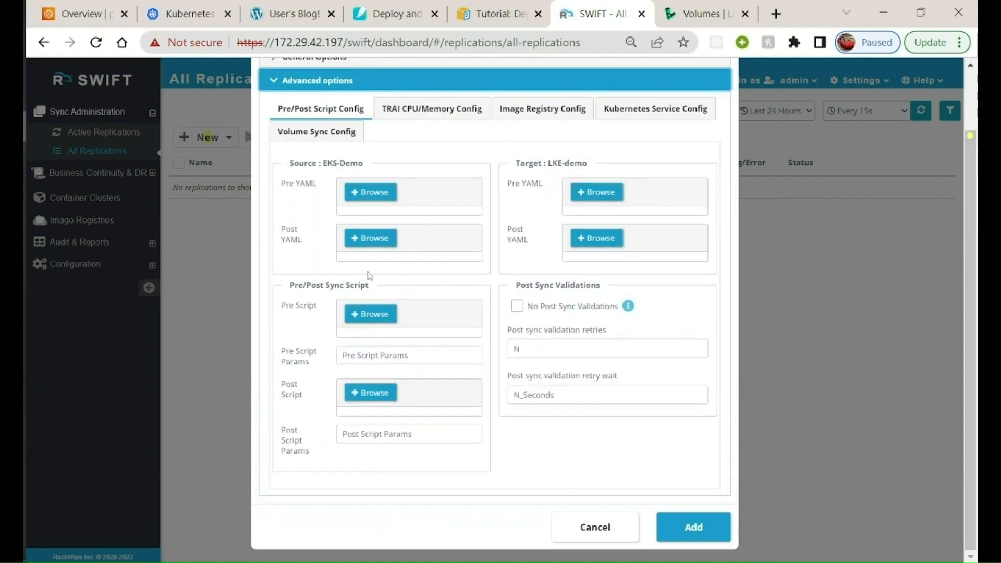
pyautogui.click(426, 108)
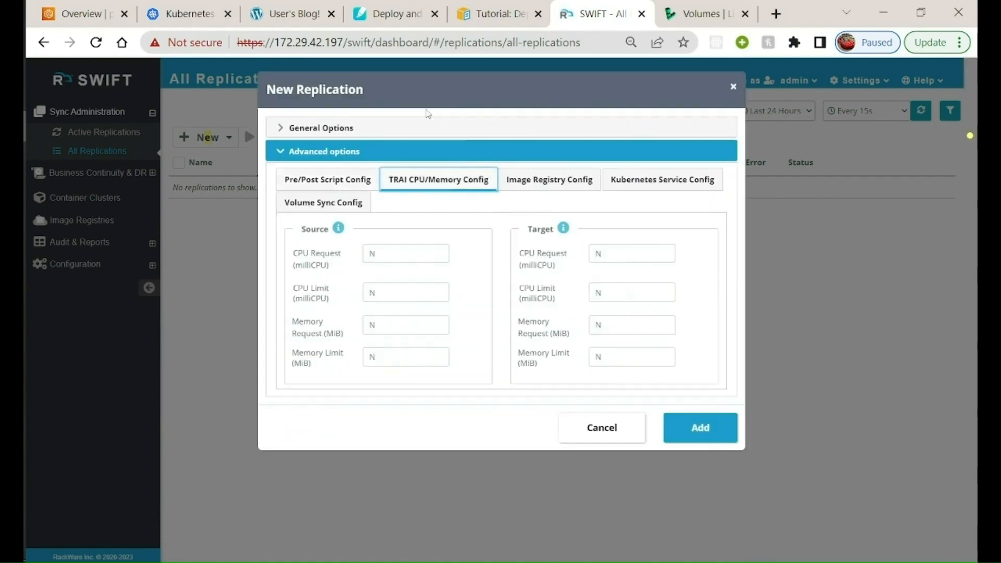
pyautogui.click(366, 186)
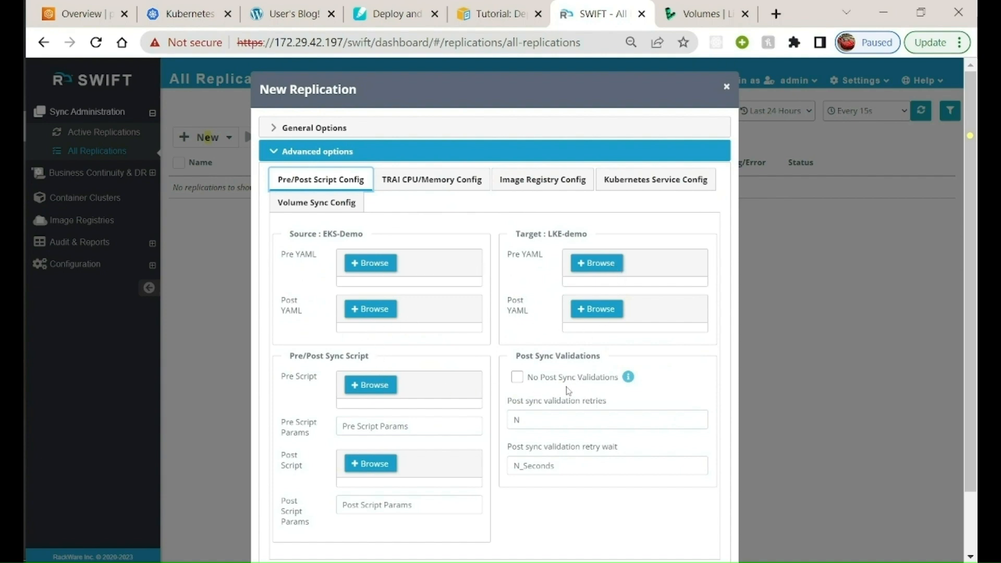
pyautogui.click(435, 187)
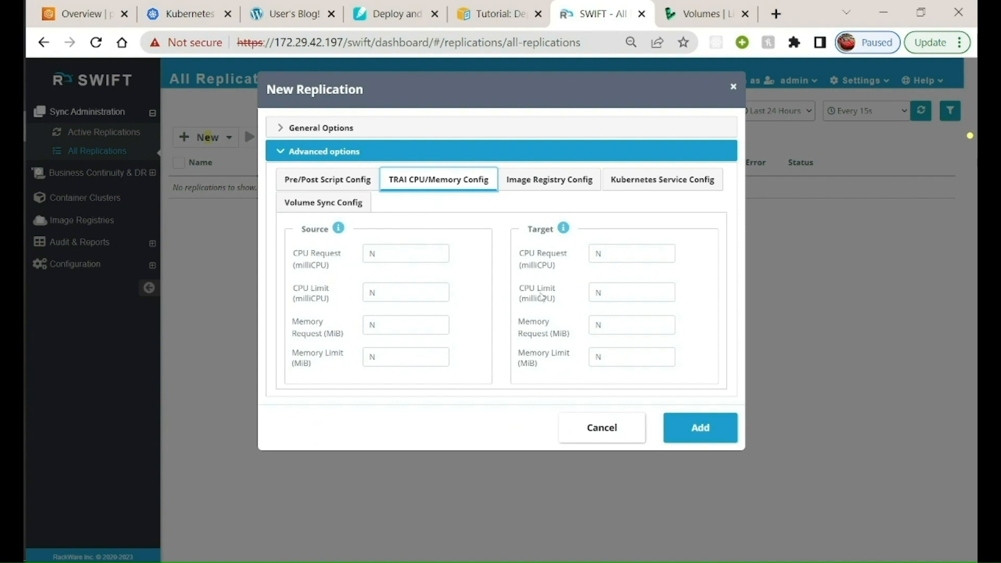
pyautogui.click(529, 180)
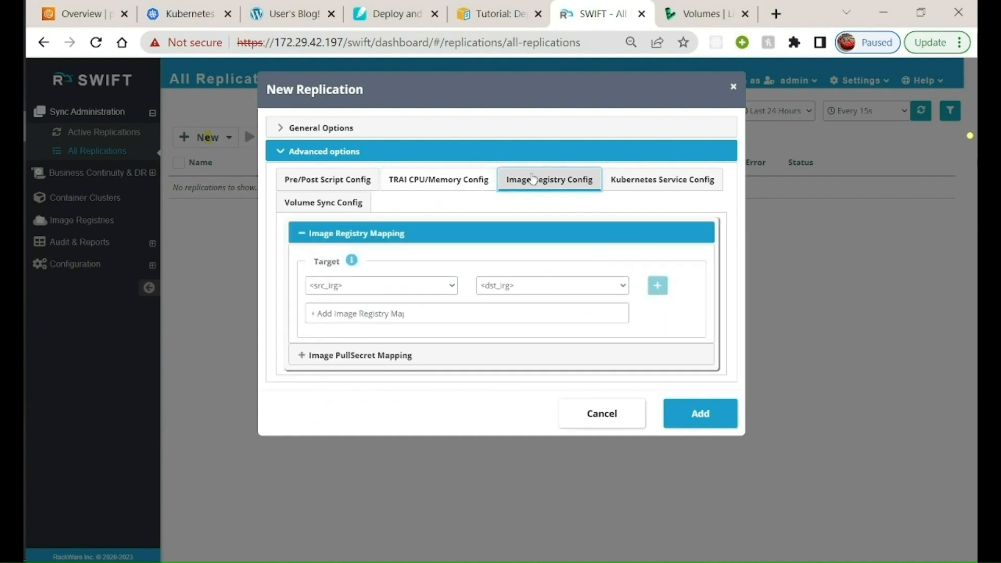
pyautogui.click(401, 290)
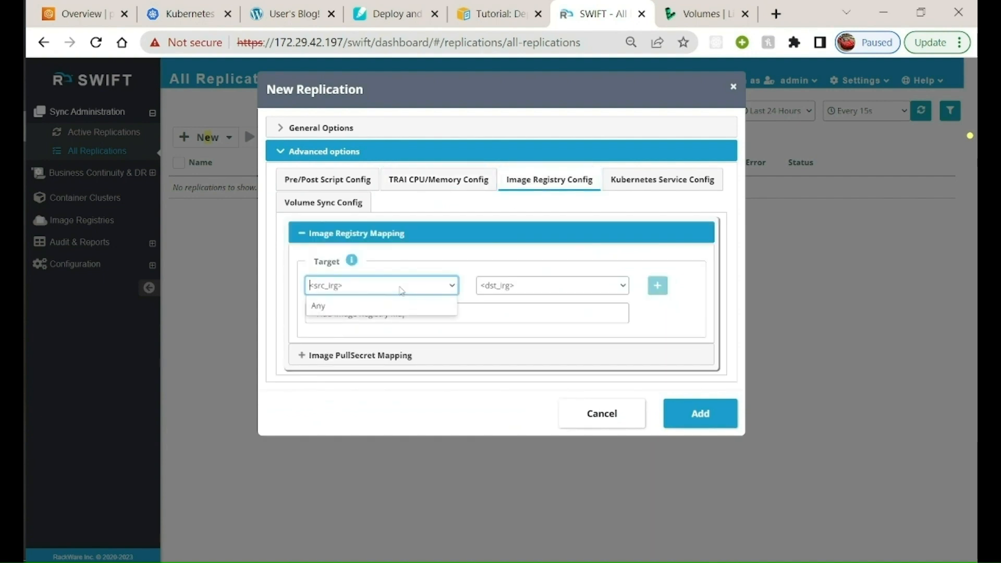
pyautogui.click(515, 286)
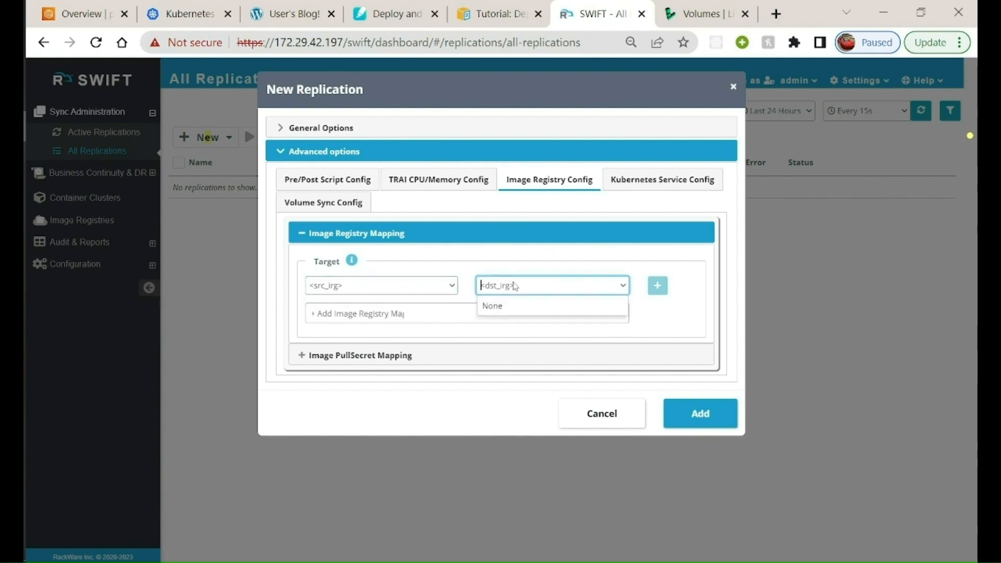
pyautogui.click(646, 179)
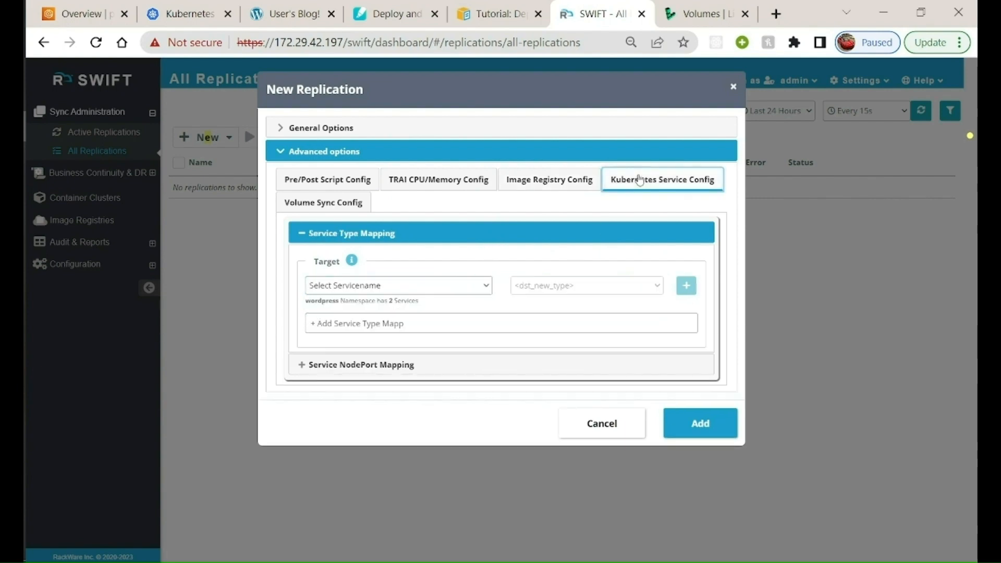
pyautogui.click(340, 200)
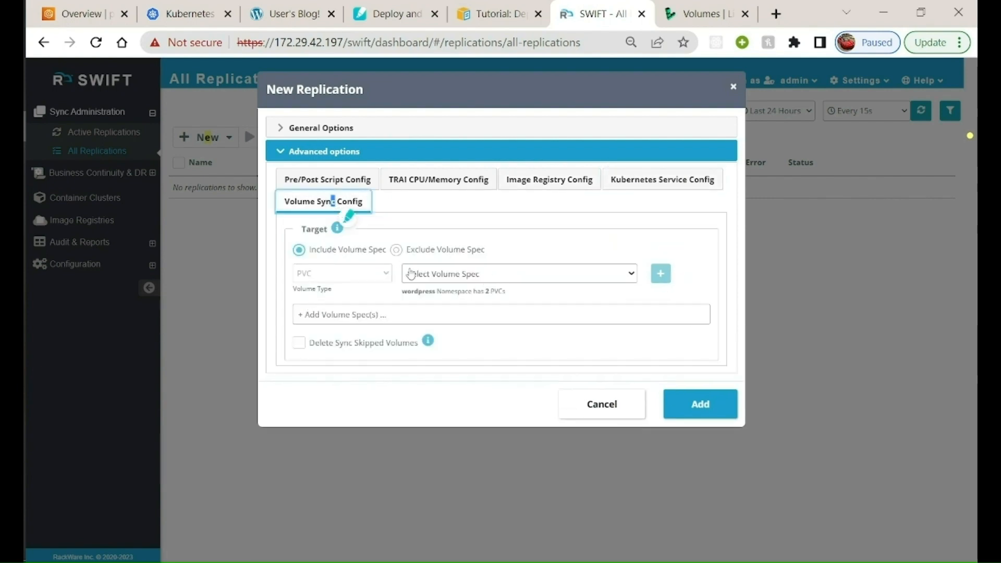
pyautogui.click(537, 307)
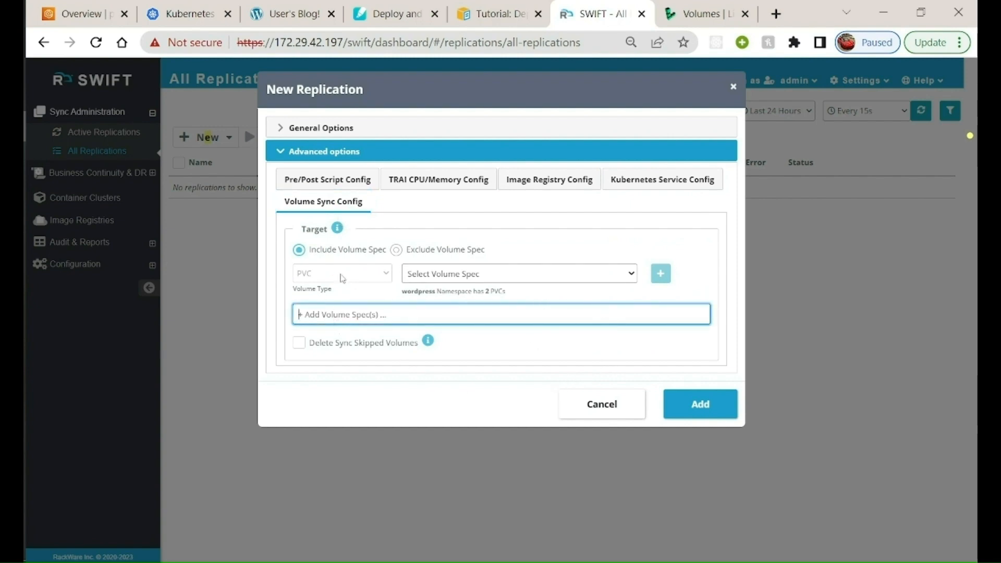
pyautogui.click(277, 156)
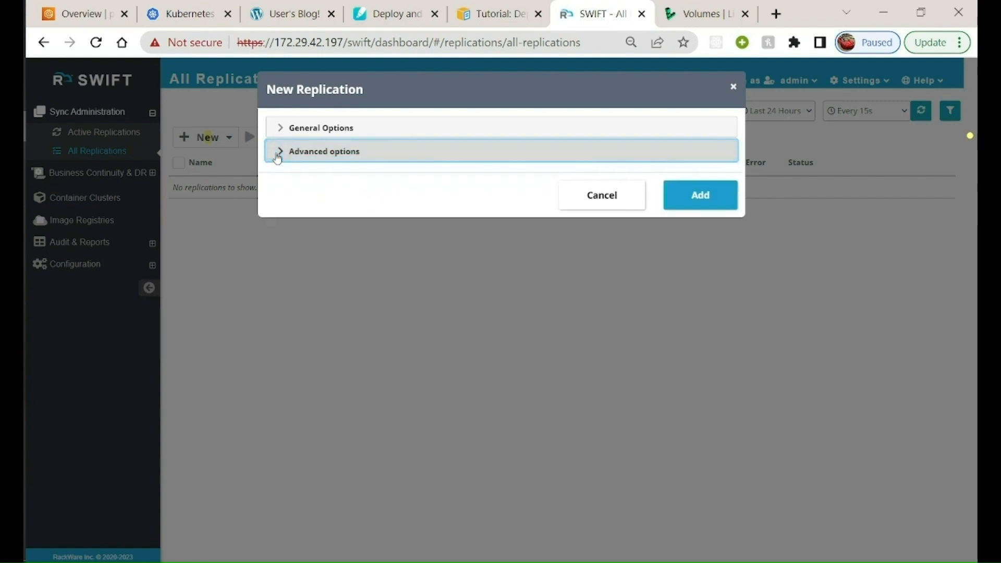
# Return to the replication's general options for a last check and add the replication
pyautogui.click(279, 127)
pyautogui.scroll(-4, 505, 283)
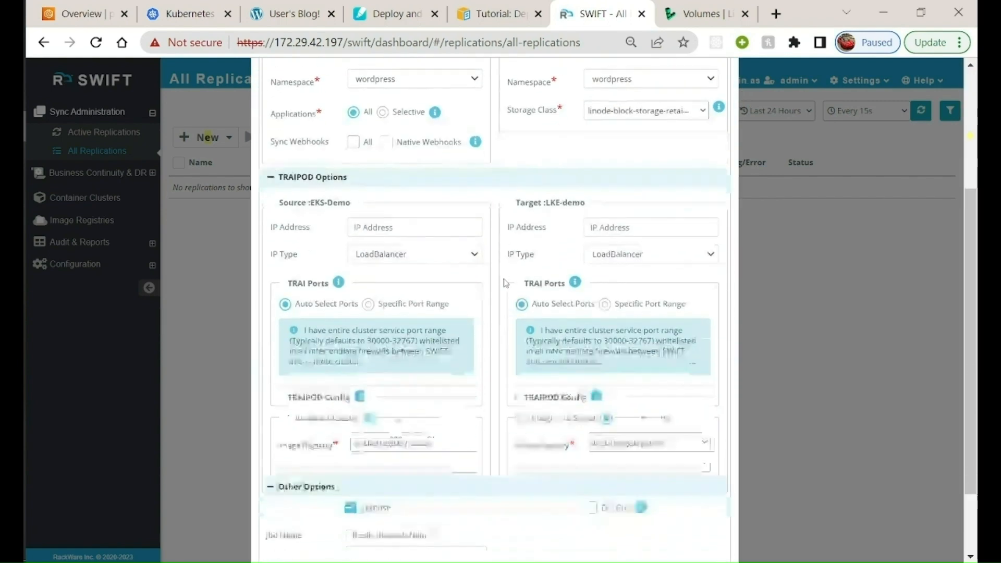
pyautogui.click(717, 527)
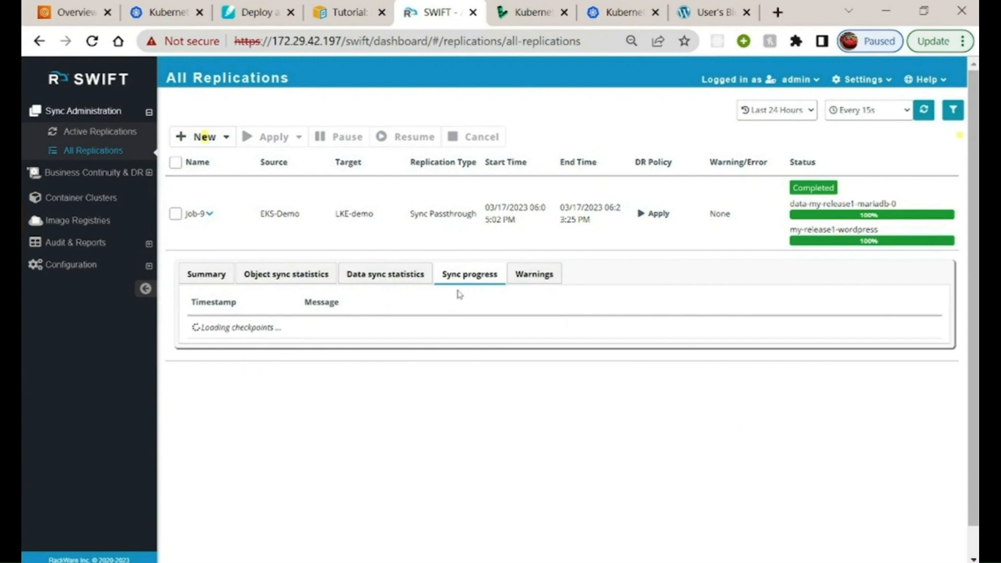
# Examine the EKS-Demo to LKE-demo job's data sync statistics, object sync statistics and summary
pyautogui.click(417, 272)
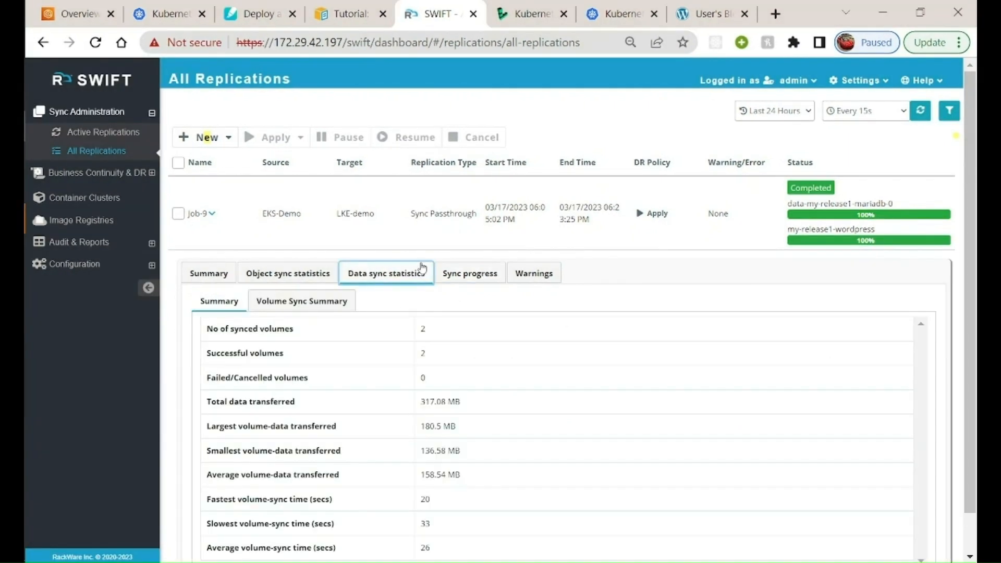
pyautogui.scroll(-1, 955, 472)
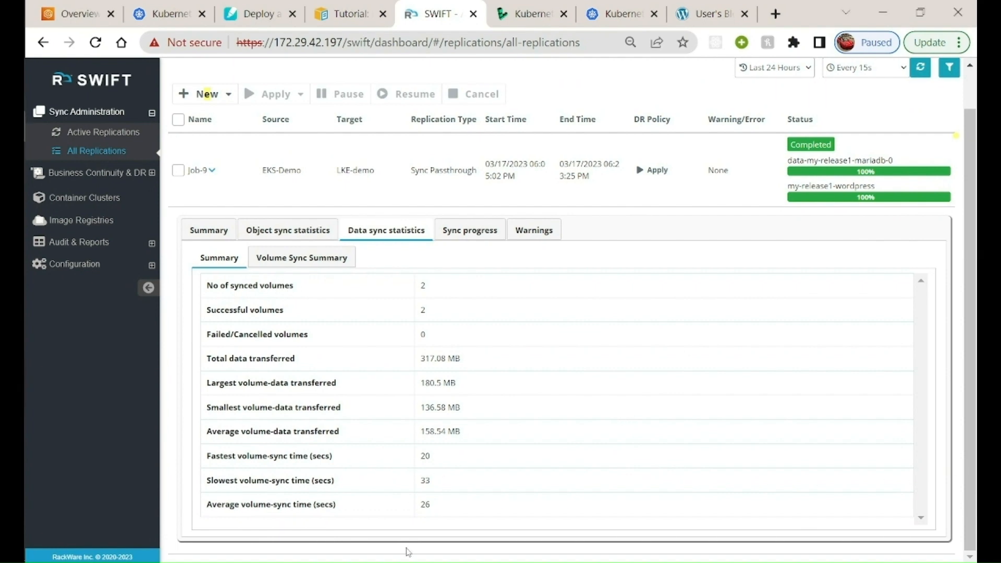
pyautogui.scroll(1, 402, 374)
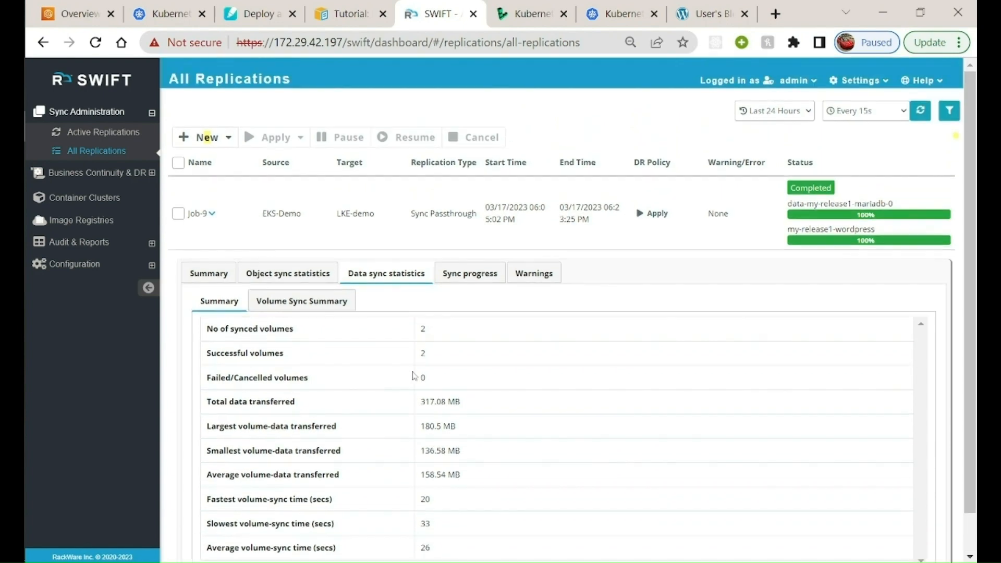
pyautogui.scroll(-1, 318, 334)
pyautogui.click(280, 234)
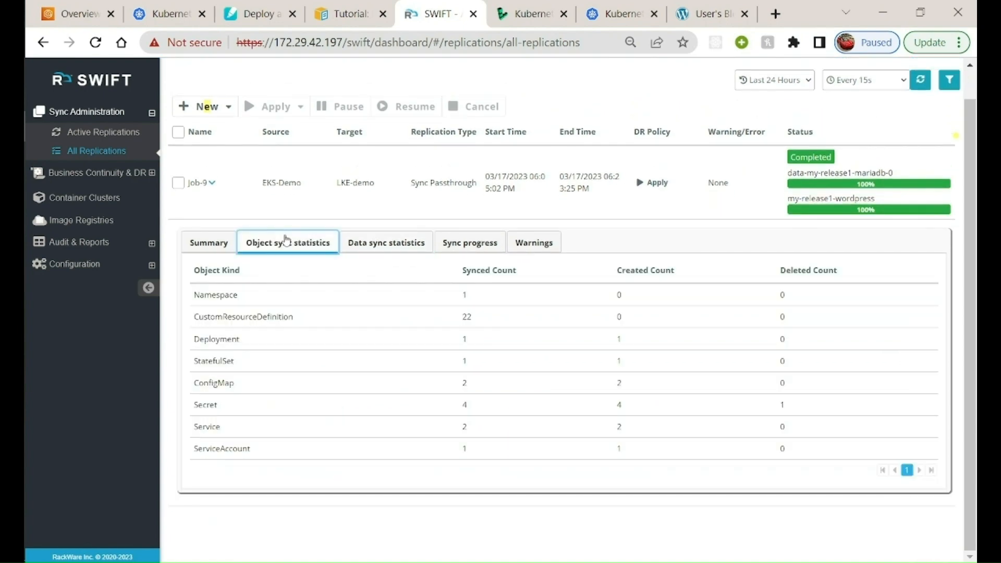
pyautogui.click(224, 243)
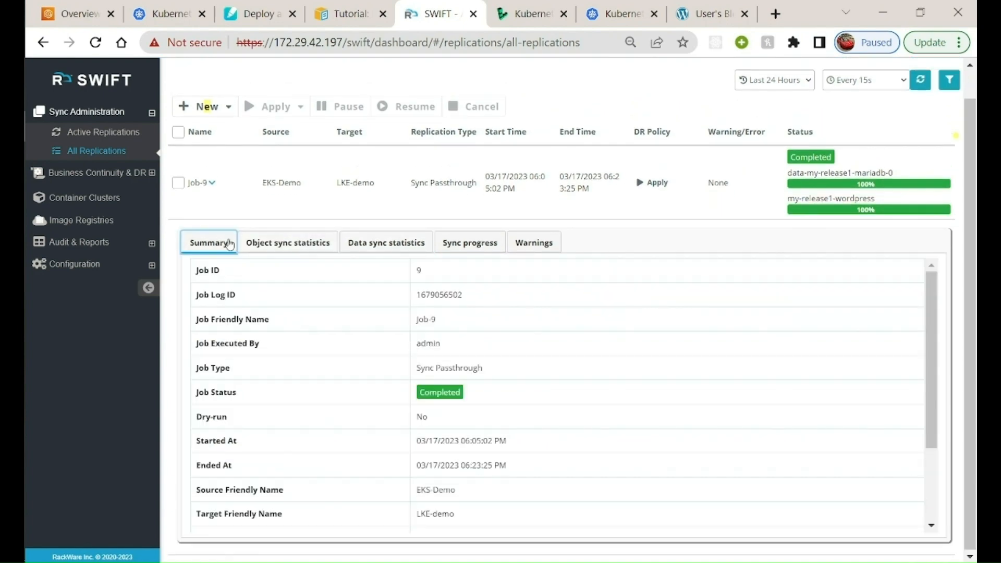
pyautogui.scroll(-3, 374, 380)
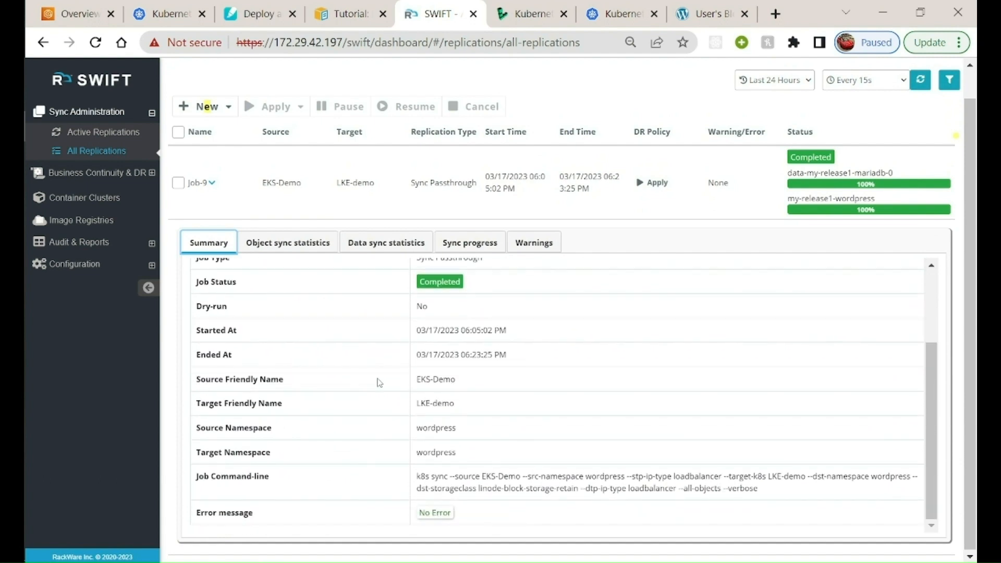
# Read through the replication job's sync progress messages and check its warnings
pyautogui.click(471, 245)
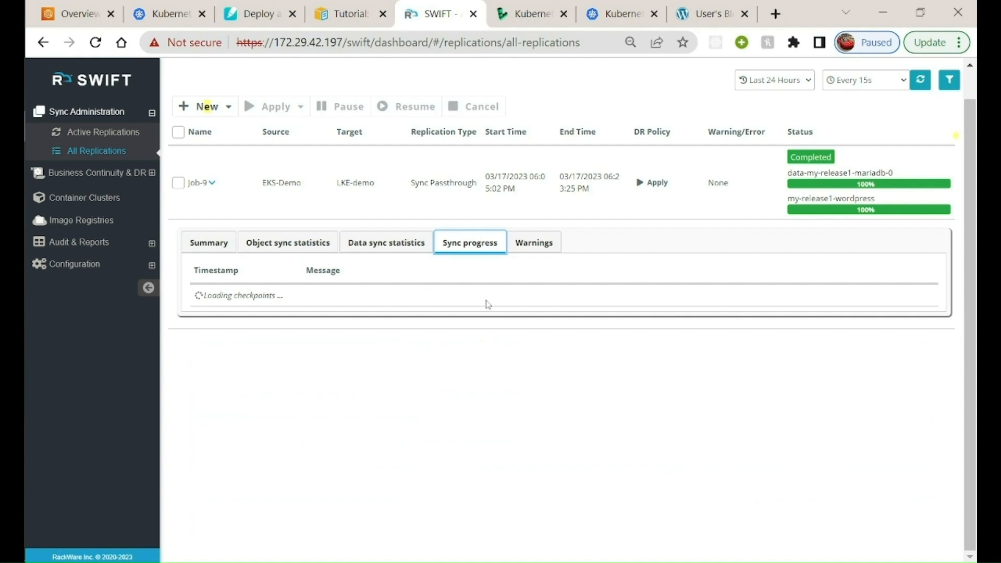
pyautogui.scroll(-5, 493, 359)
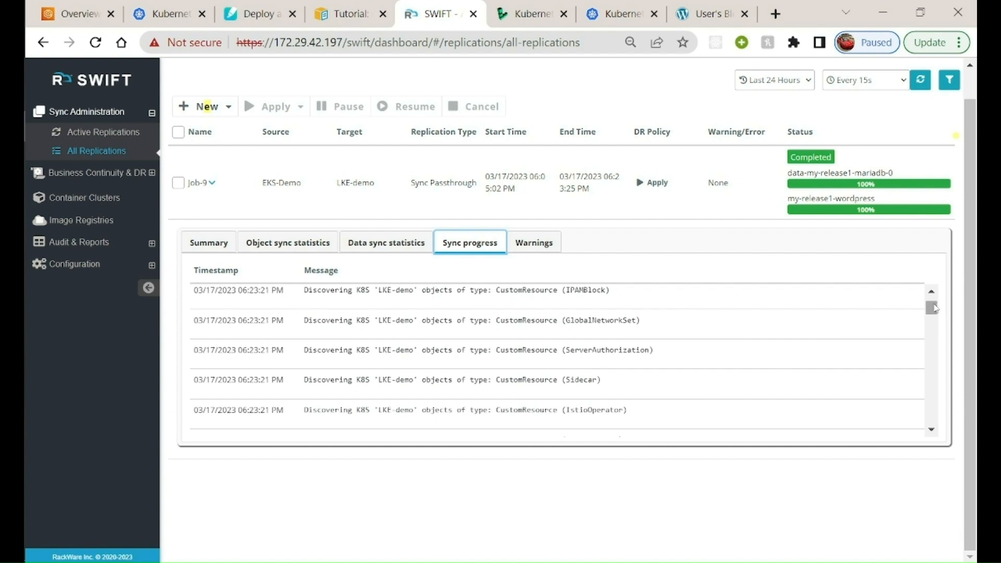
pyautogui.moveTo(932, 308); pyautogui.dragTo(938, 327)
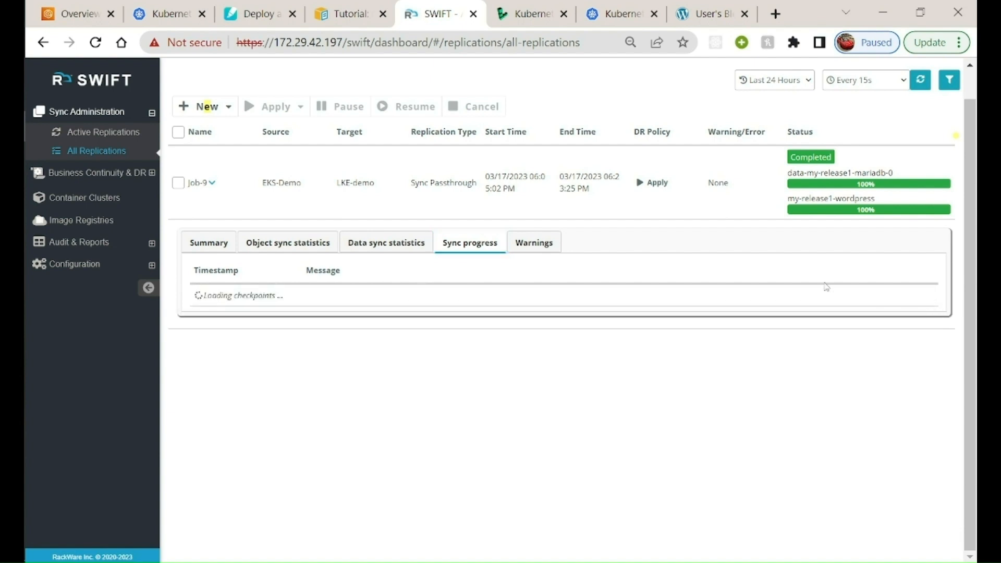
pyautogui.click(537, 247)
pyautogui.click(477, 247)
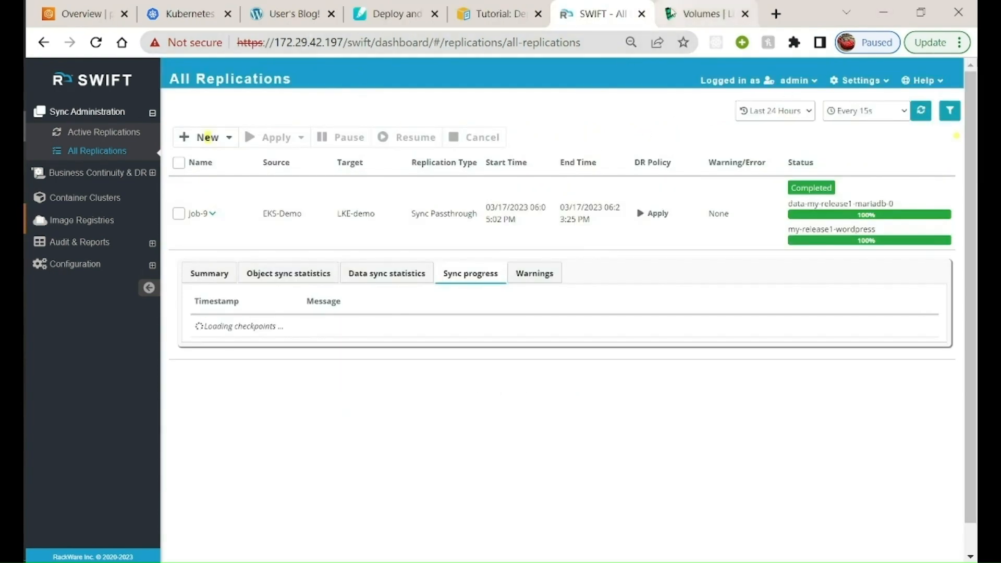
# Switch to Linode's Kubernetes clusters and sign in to the LKE cluster's Kubernetes Dashboard with the access token
pyautogui.click(701, 14)
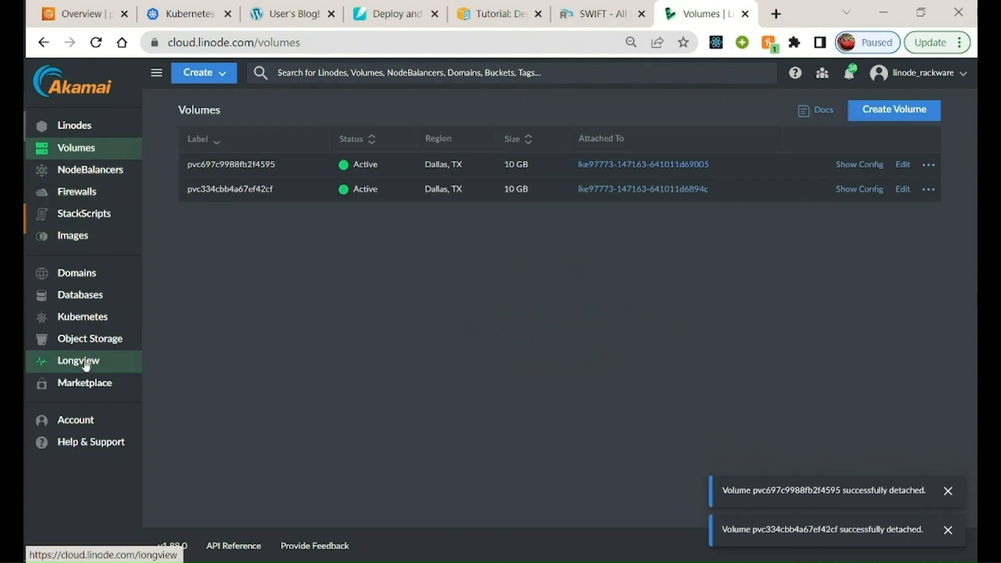
pyautogui.click(79, 316)
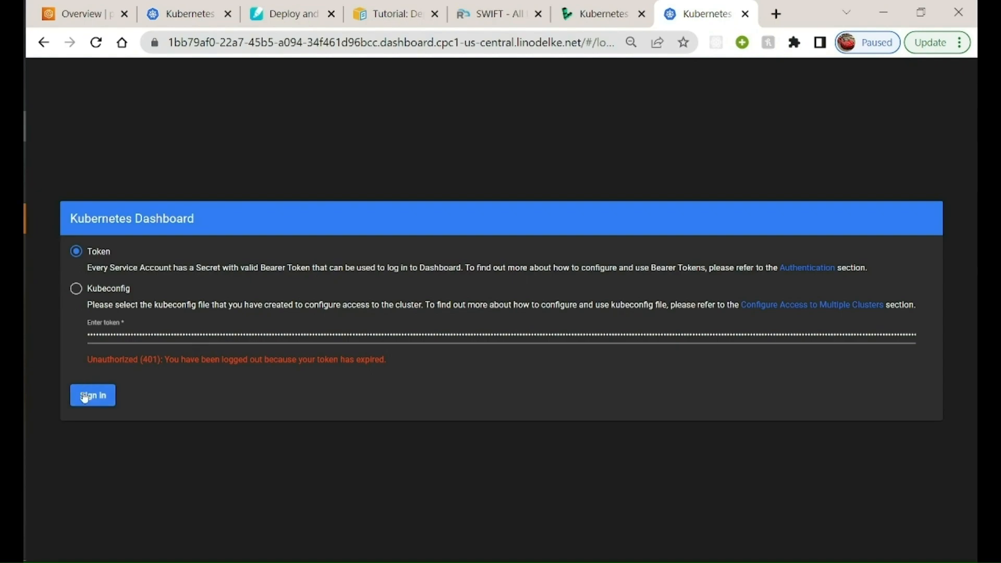
pyautogui.click(89, 394)
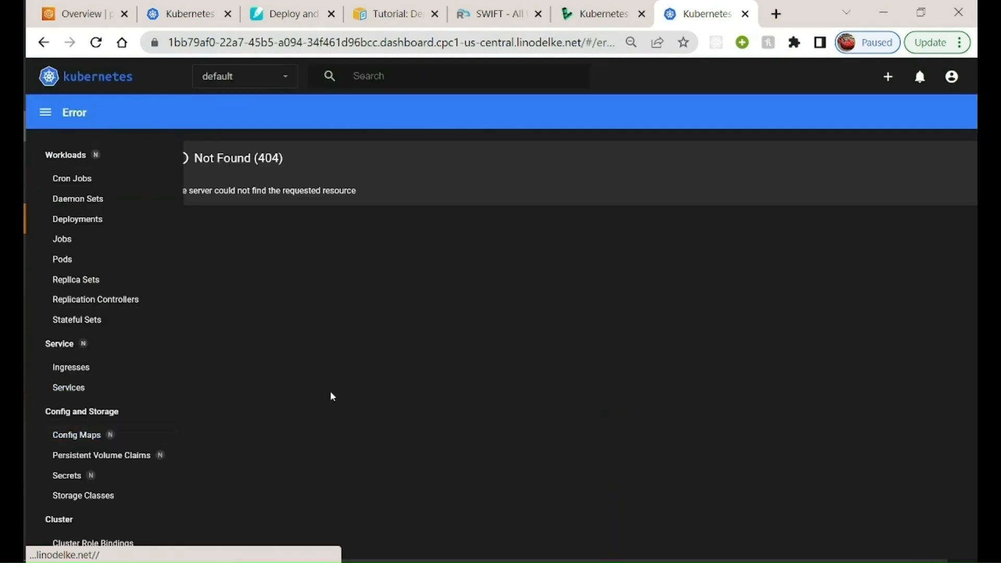
# Show the Kubernetes services of the wordpress namespace in the LKE cluster's dashboard
pyautogui.scroll(-3, 136, 354)
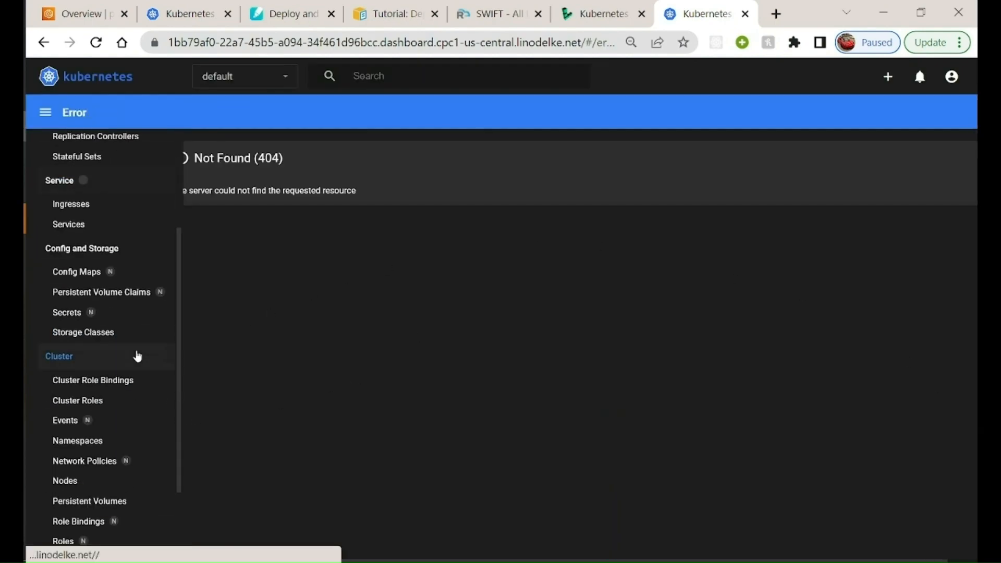
pyautogui.scroll(2, 134, 360)
pyautogui.scroll(3, 134, 365)
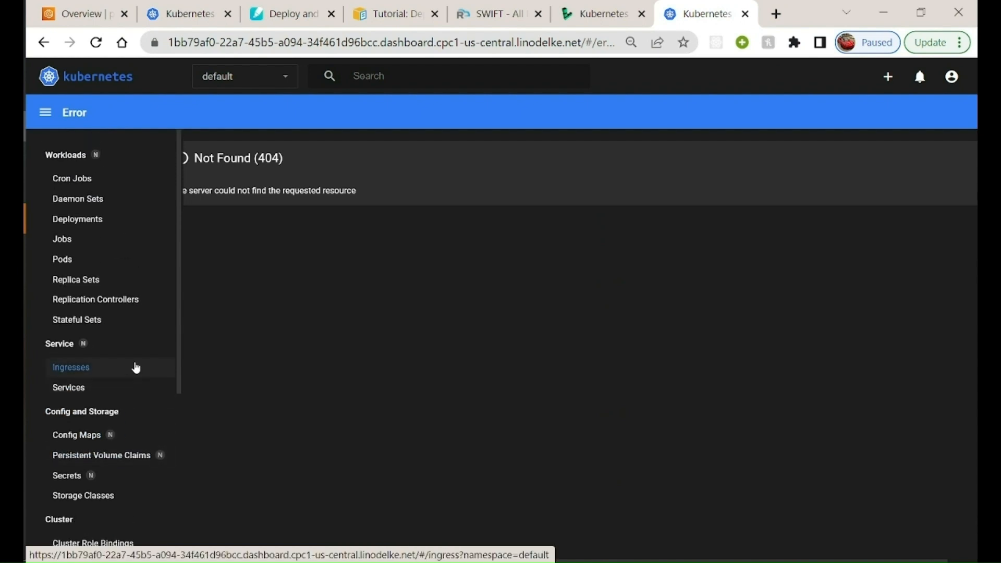
pyautogui.click(106, 388)
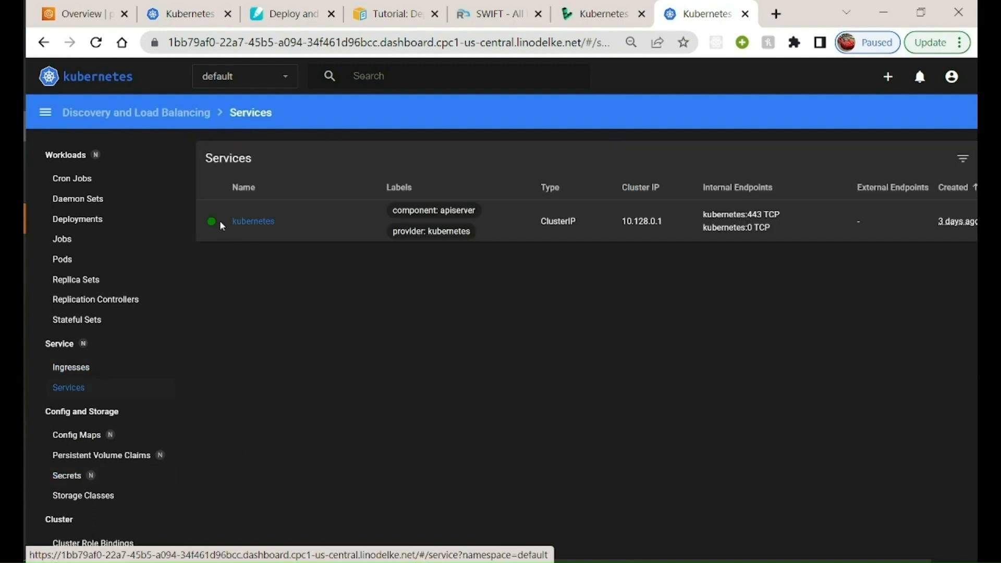
pyautogui.click(245, 76)
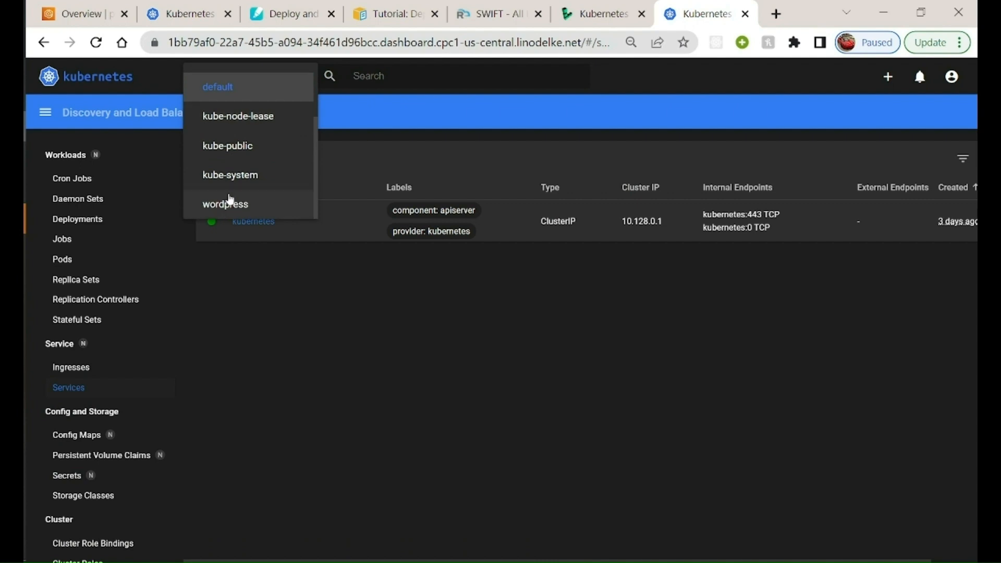
pyautogui.click(230, 202)
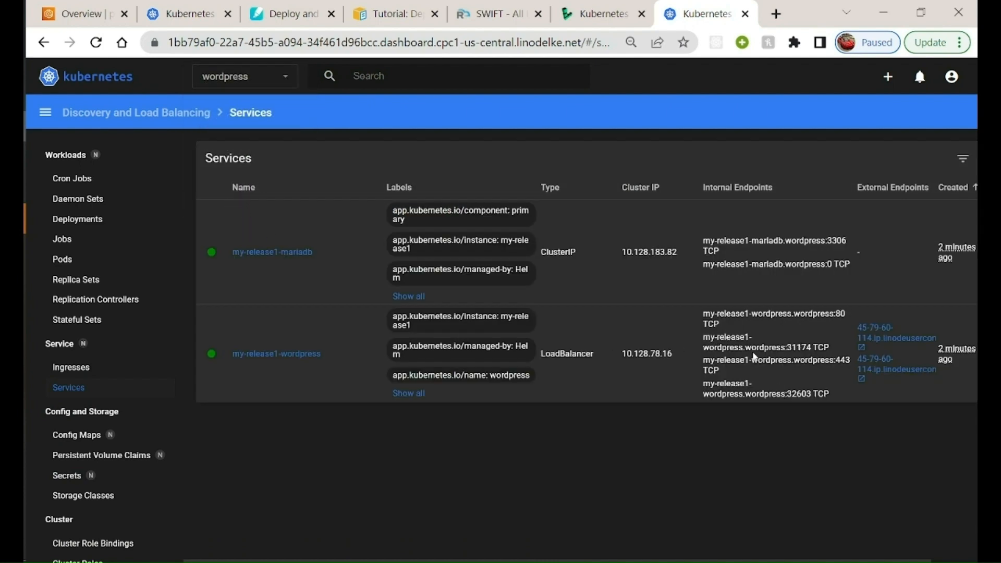
# Open the external endpoint of the my-release1-wordpress service and look over the migrated blog's posts
pyautogui.click(877, 338)
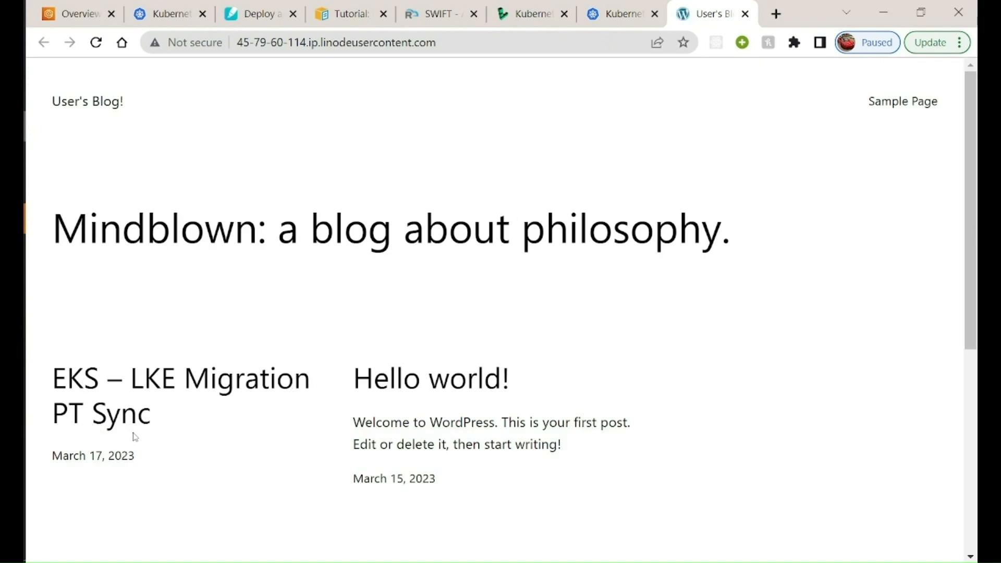
pyautogui.scroll(-2, 233, 462)
pyautogui.scroll(2, 157, 365)
pyautogui.scroll(-2, 313, 376)
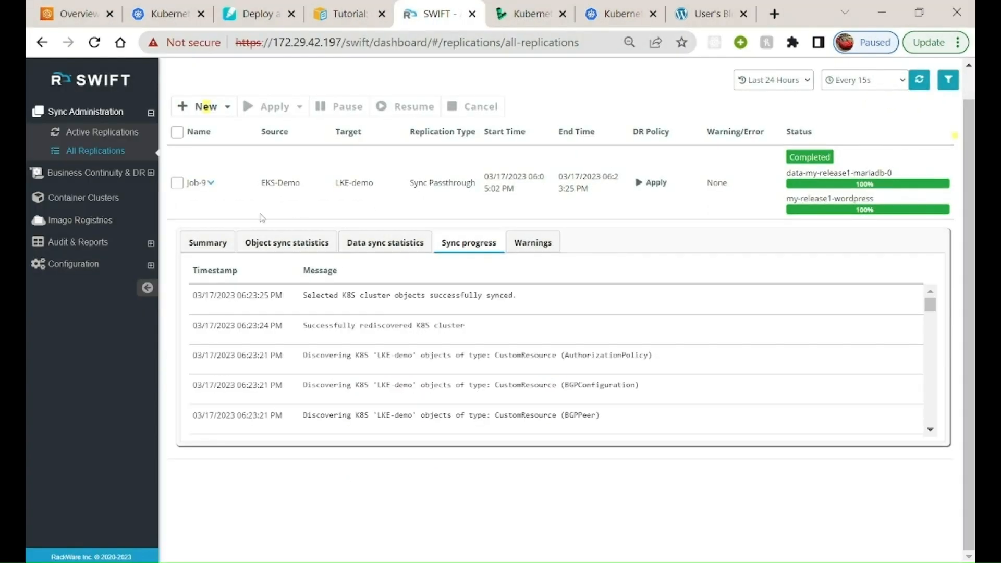
# In RackWare SWIFT, start a new DR policy named DR-Demo-PT-Policy
pyautogui.click(104, 175)
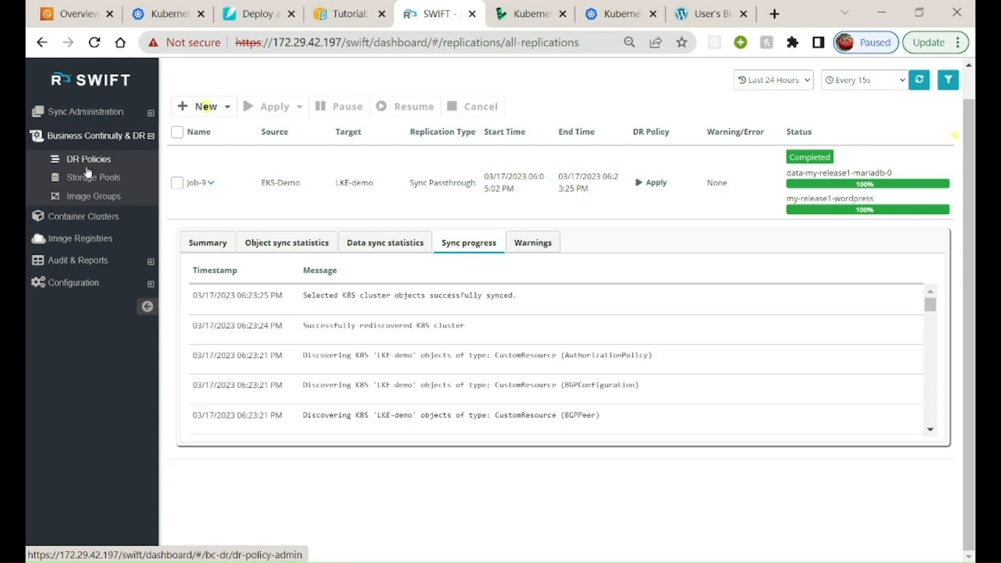
pyautogui.click(94, 162)
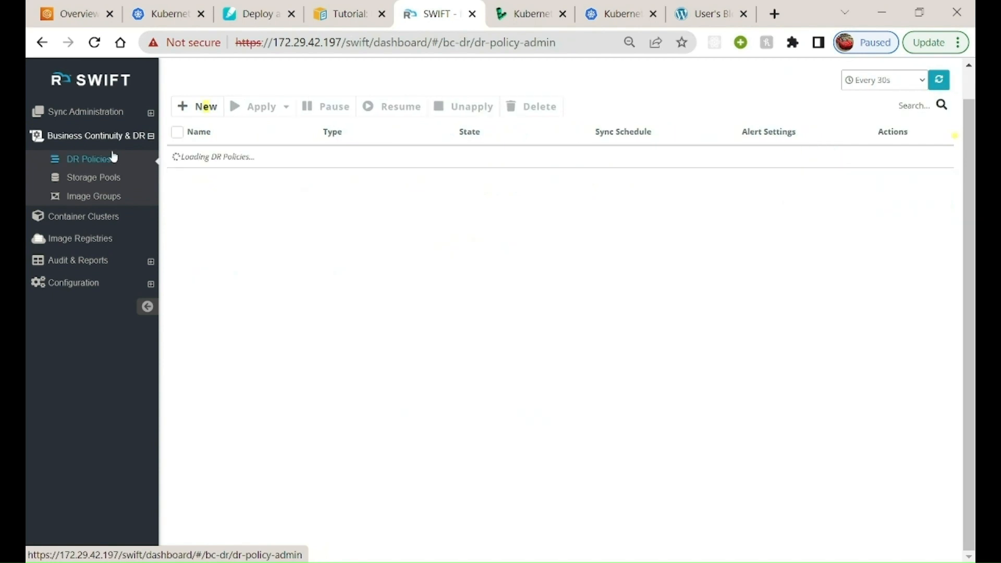
pyautogui.click(195, 108)
pyautogui.click(388, 153)
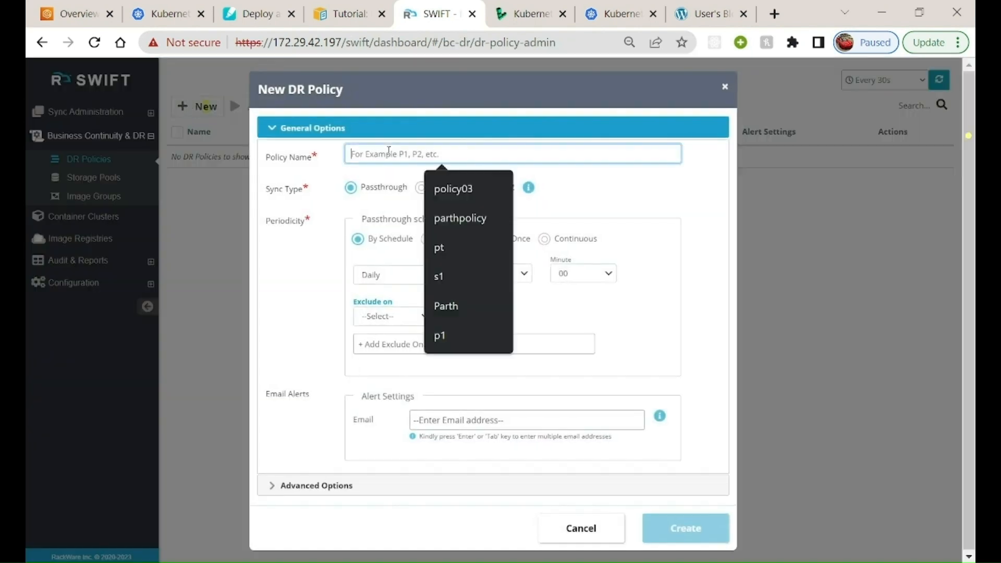
pyautogui.write('DR-Demo-PT-Policy')
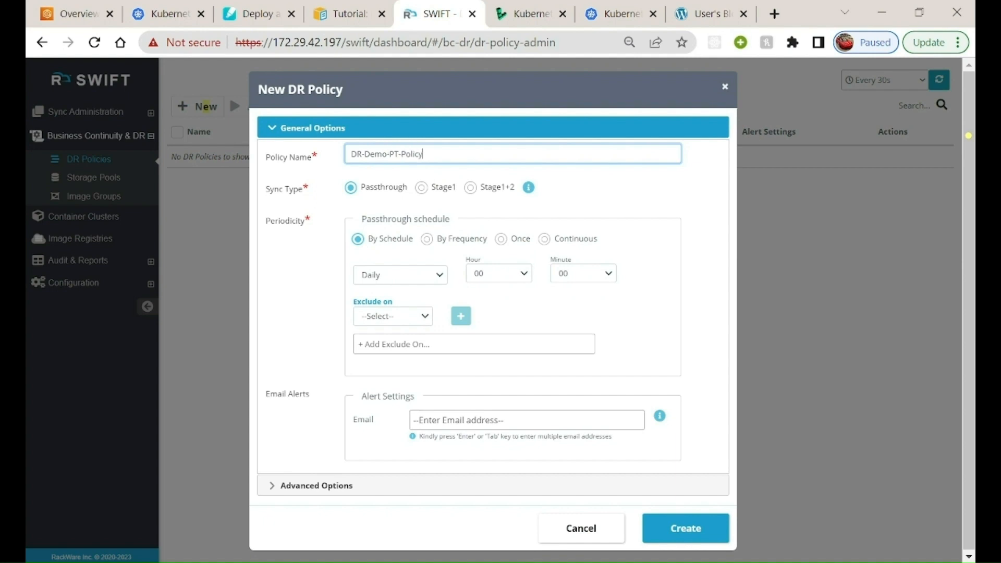
# Schedule the policy's passthrough sync to run once, starting 03/22/2023 18:34
pyautogui.click(502, 239)
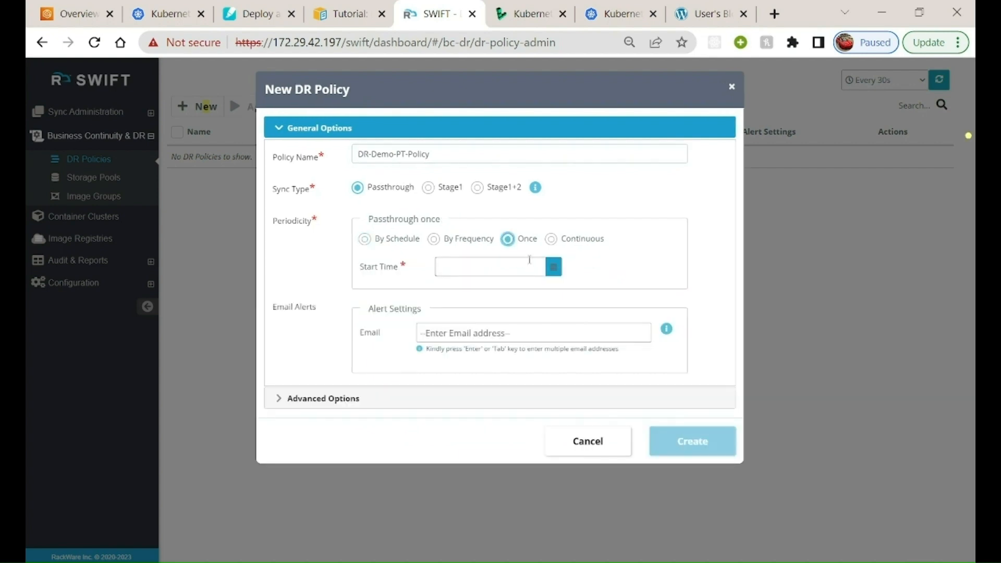
pyautogui.click(554, 266)
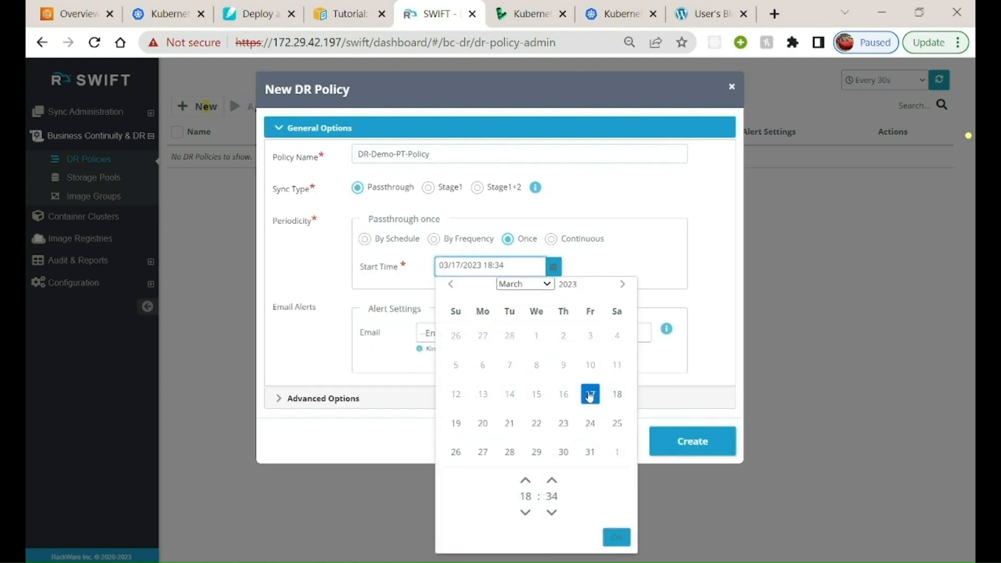
pyautogui.click(536, 423)
pyautogui.click(616, 537)
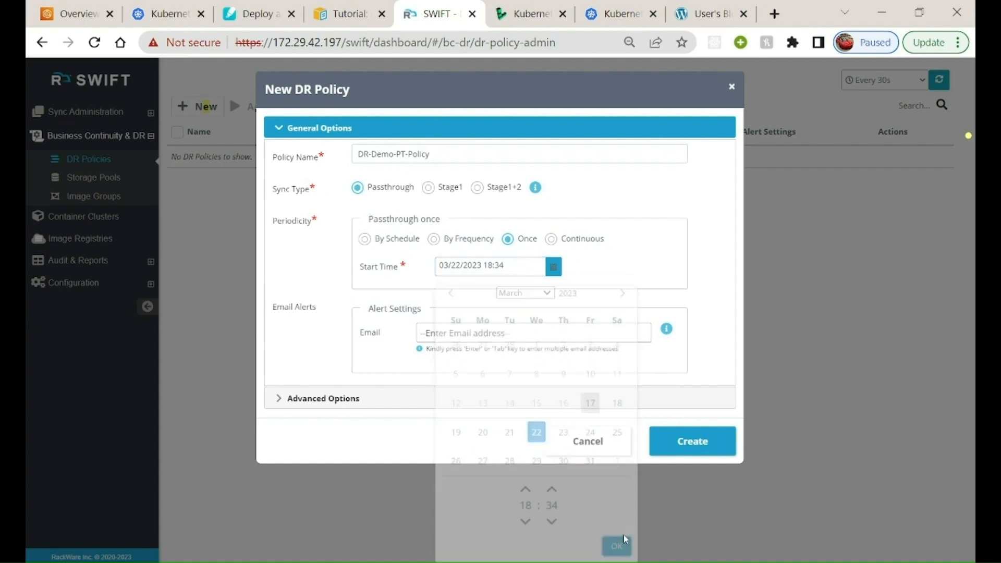
# Add the recipient's e-mail address to the policy's alert settings and limit email alerts to sync failures only
pyautogui.click(482, 334)
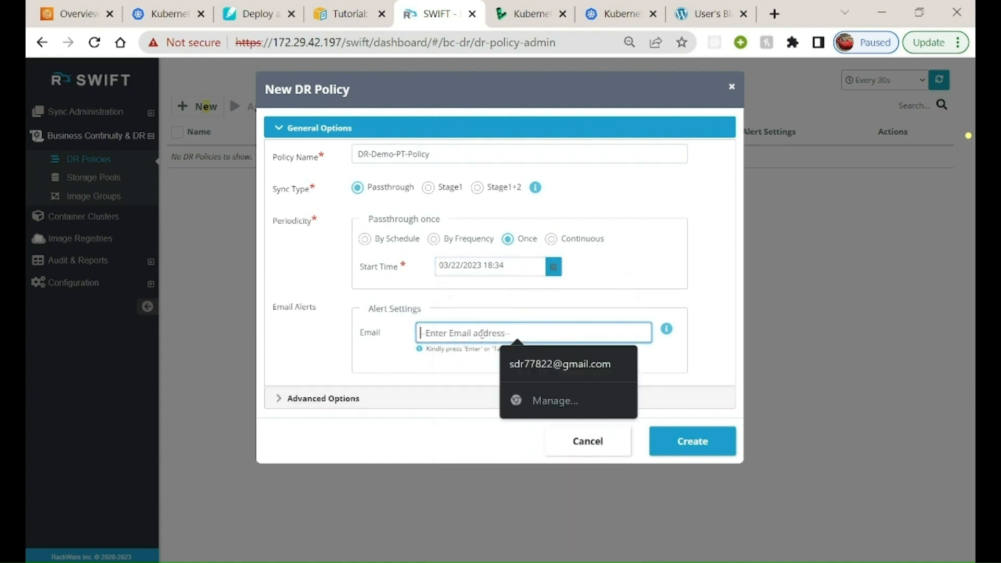
pyautogui.click(435, 372)
pyautogui.click(454, 340)
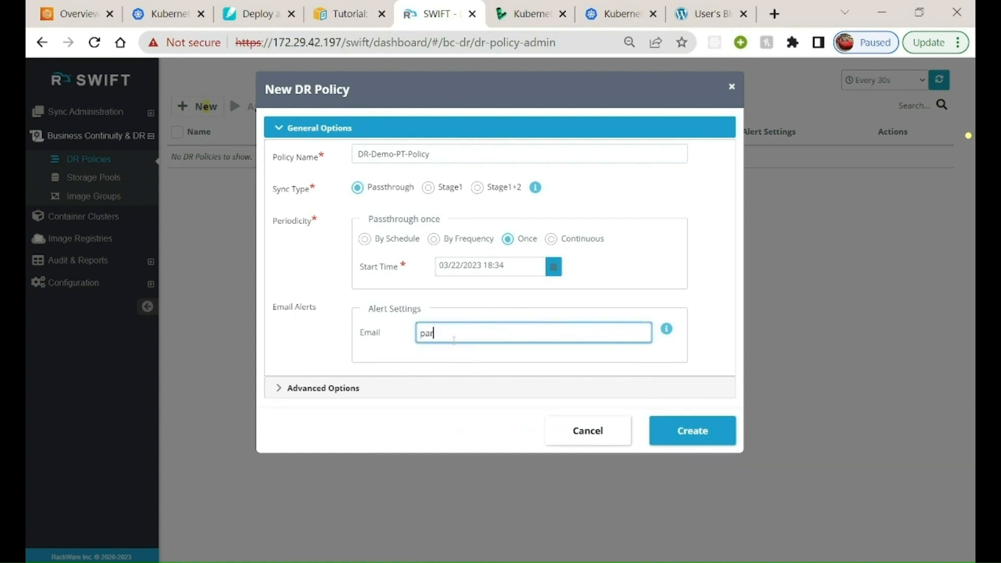
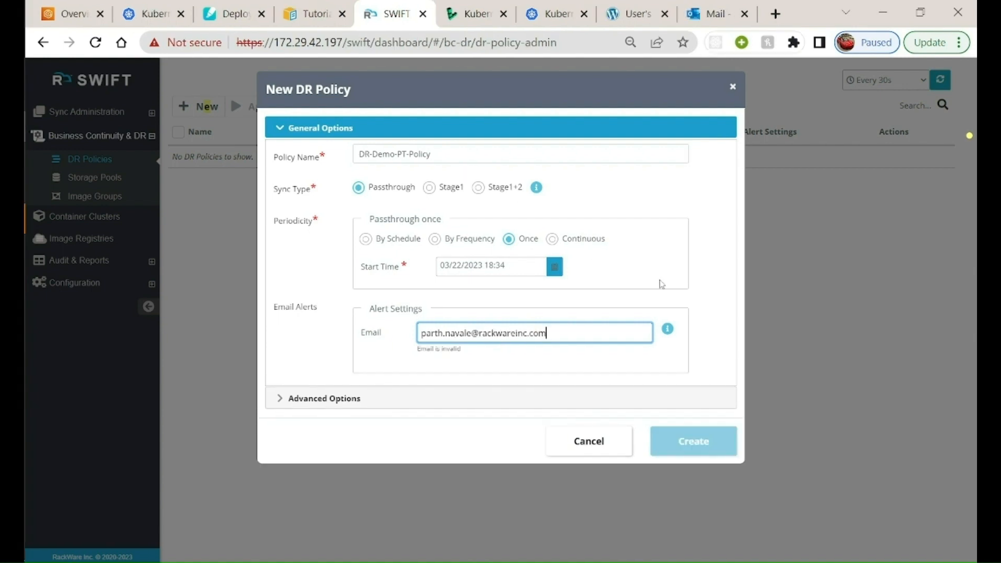
pyautogui.press('Return')
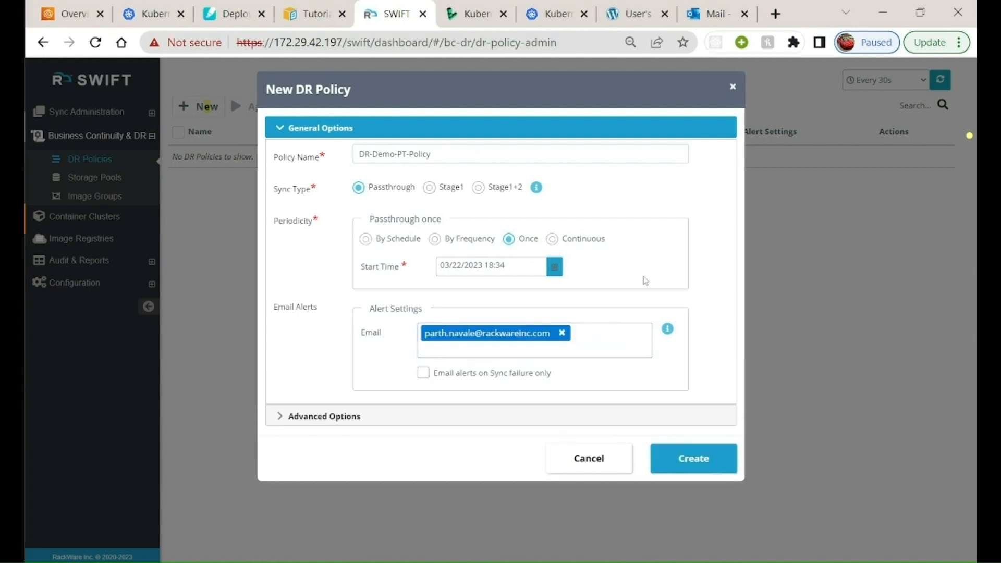
pyautogui.click(423, 373)
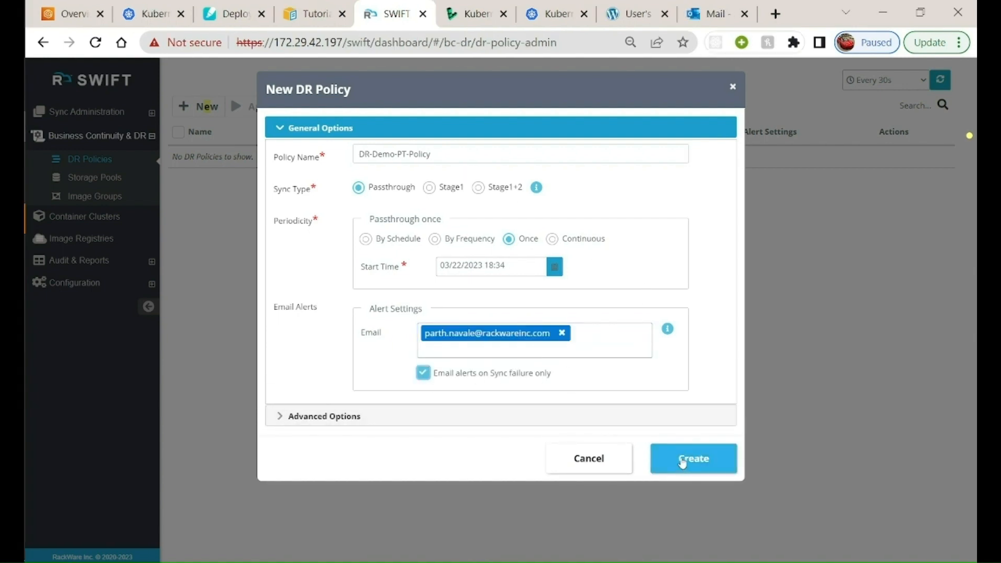
# Review the policy's advanced script and YAML options, return to the general options, and create the policy
pyautogui.click(335, 420)
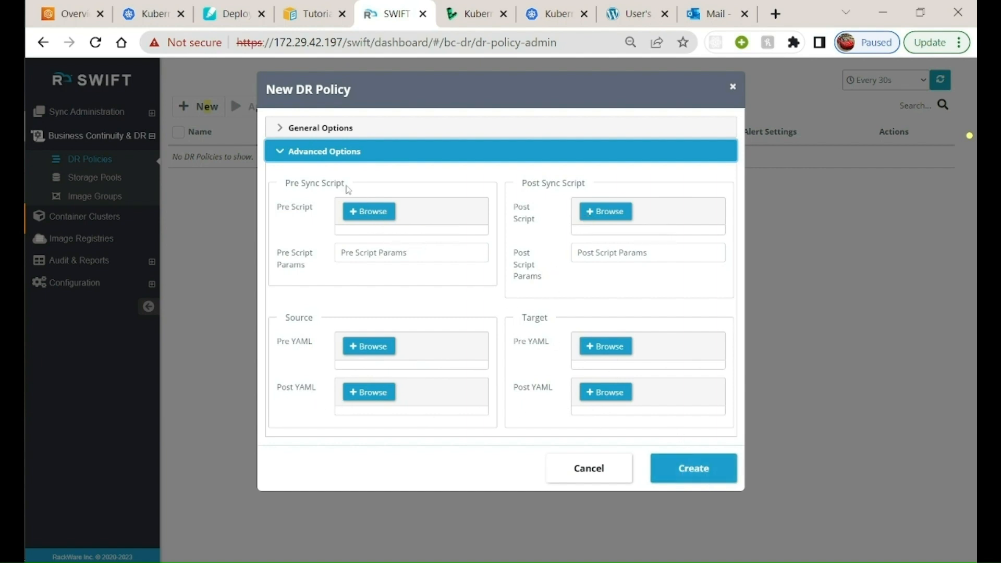
pyautogui.click(288, 151)
pyautogui.click(282, 127)
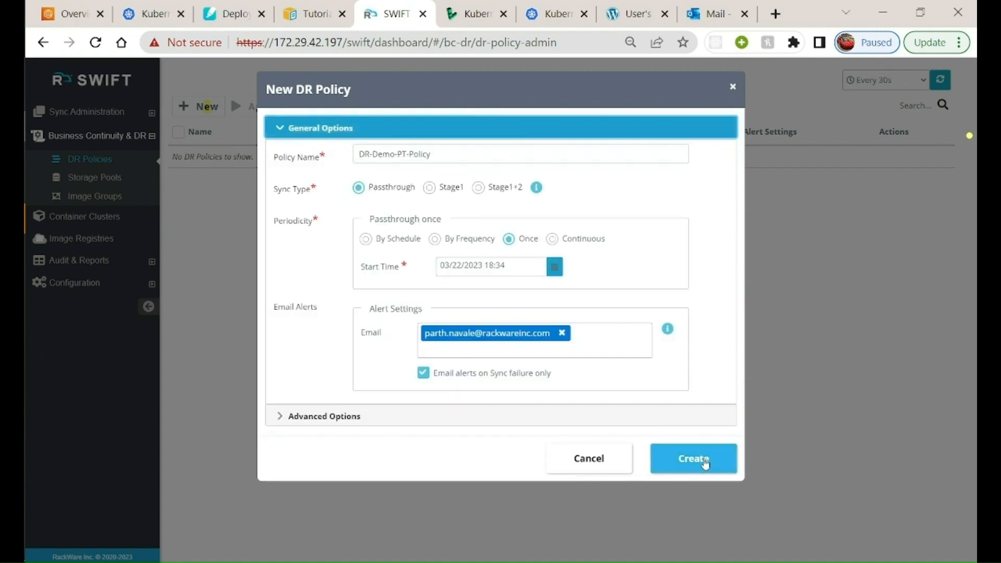
pyautogui.click(705, 464)
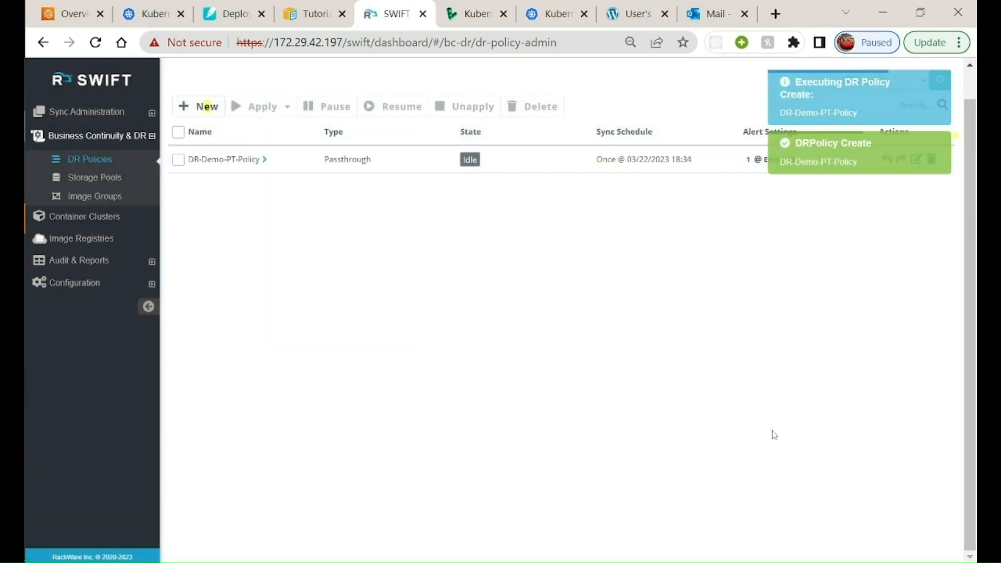
# Apply DR-Demo-PT-Policy as an application replication to the existing Job-9, starting immediately
pyautogui.click(178, 159)
pyautogui.click(287, 112)
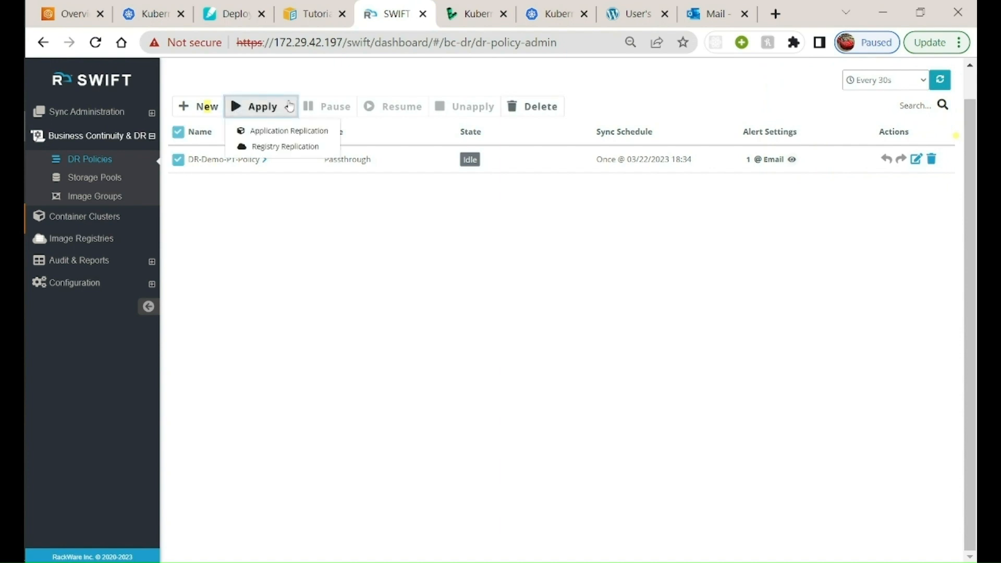
pyautogui.click(295, 130)
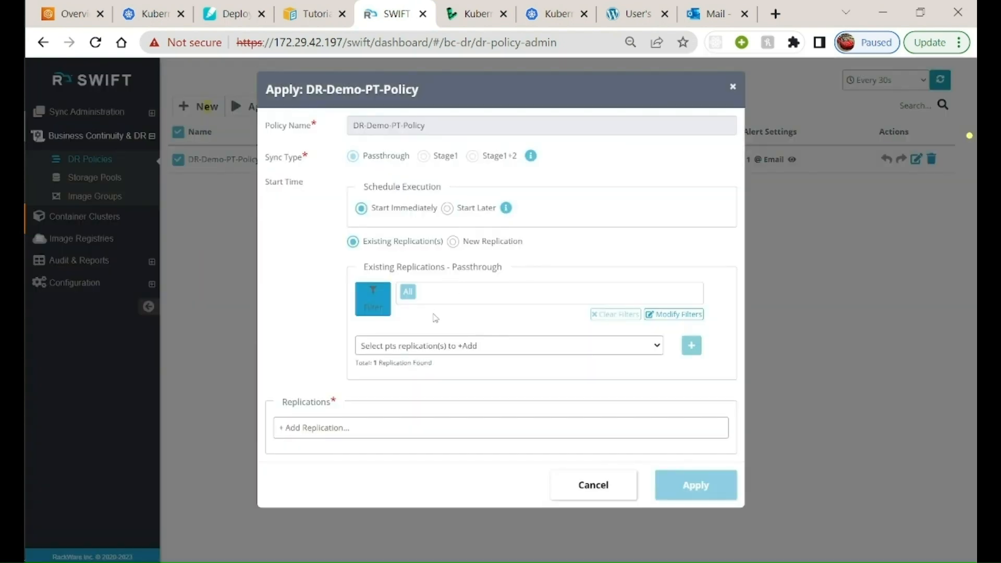
pyautogui.click(437, 346)
pyautogui.click(368, 394)
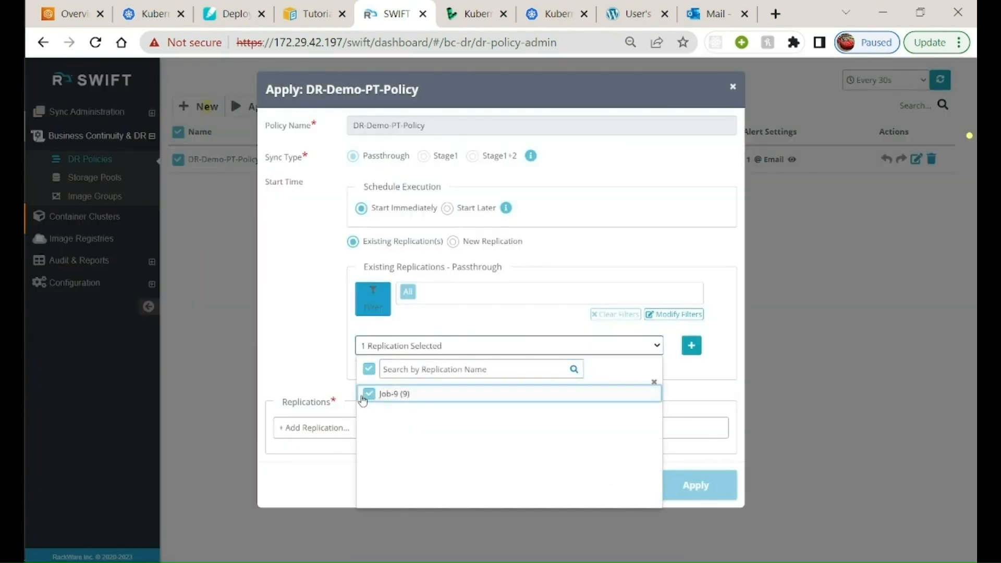
pyautogui.click(310, 289)
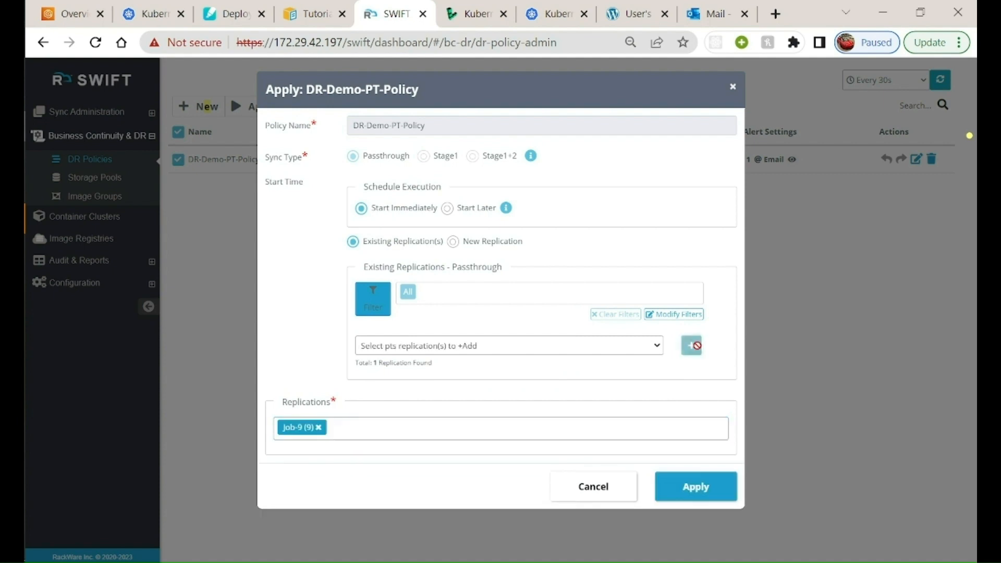
pyautogui.click(700, 346)
pyautogui.click(701, 487)
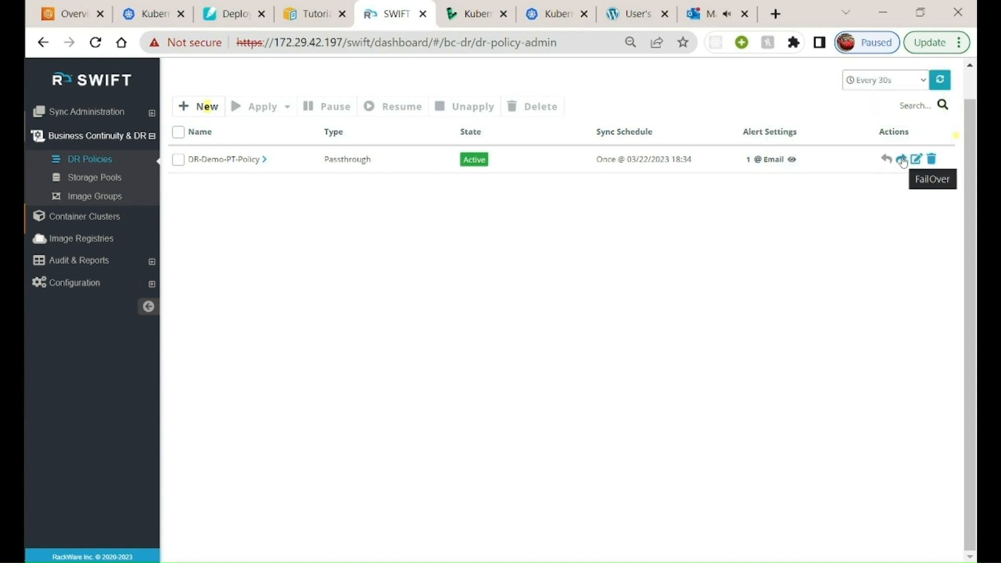
# Fail over DR-Demo-PT-Policy for all DR operations with Drill Mode enabled
pyautogui.click(903, 161)
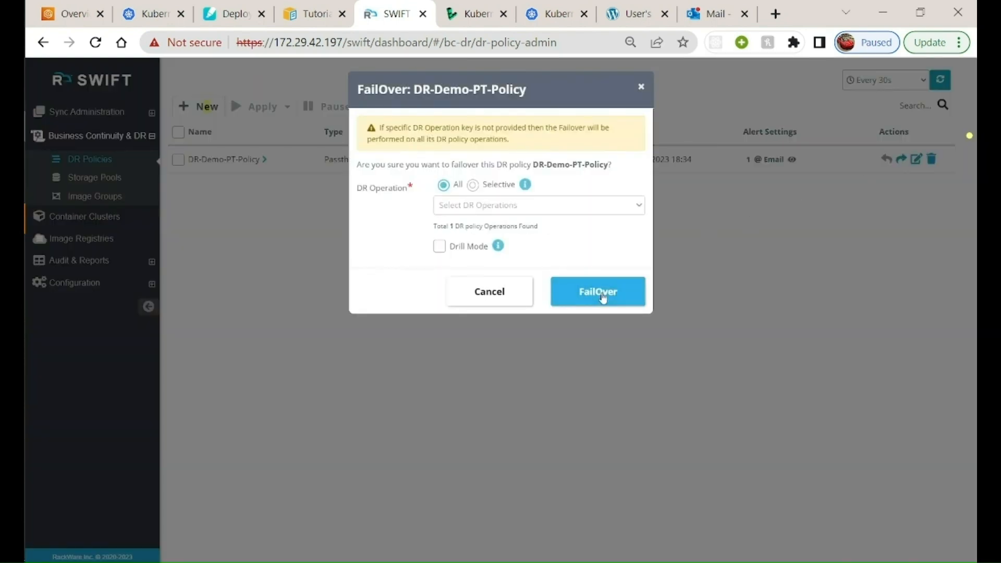
pyautogui.click(602, 296)
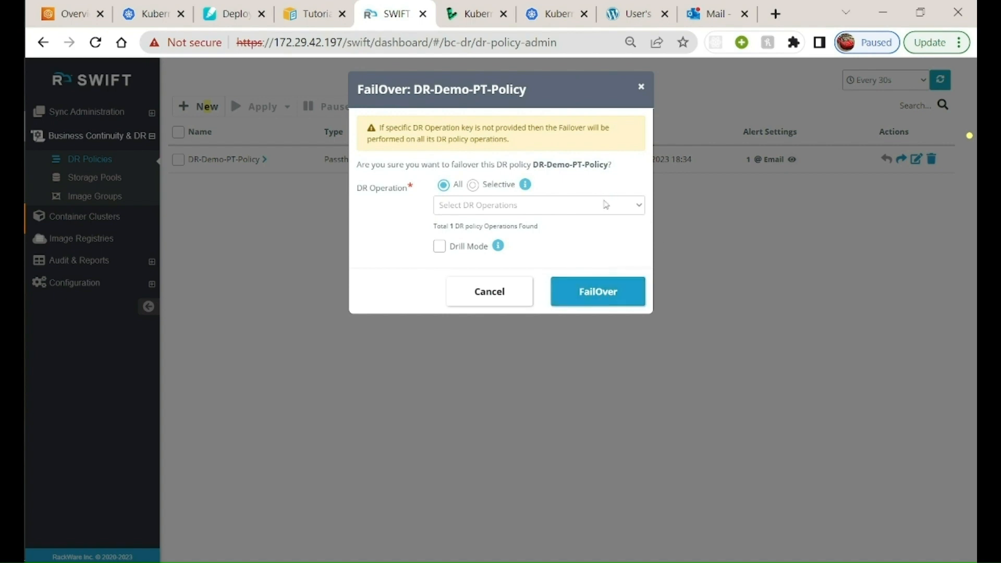
pyautogui.click(439, 246)
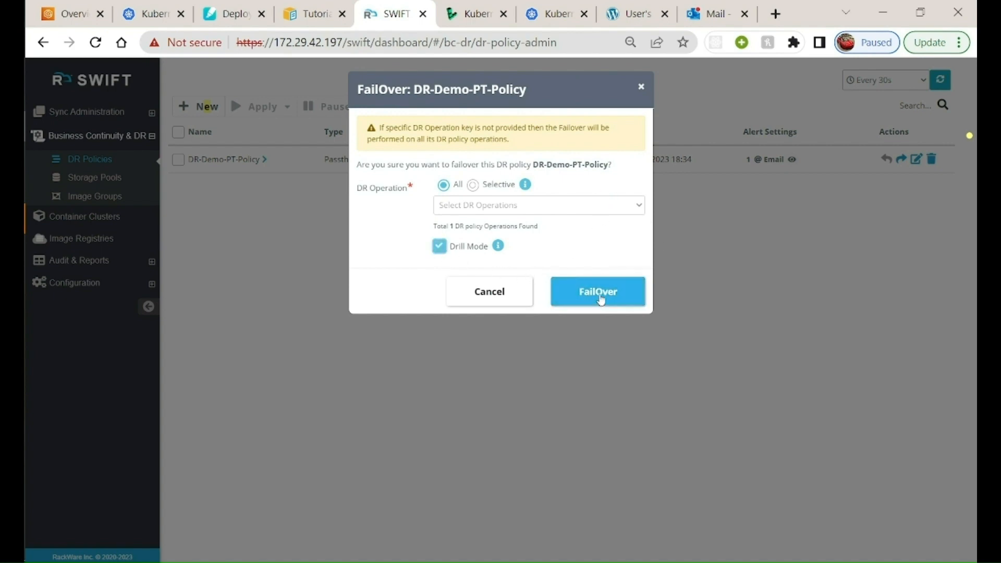
pyautogui.moveTo(501, 249)
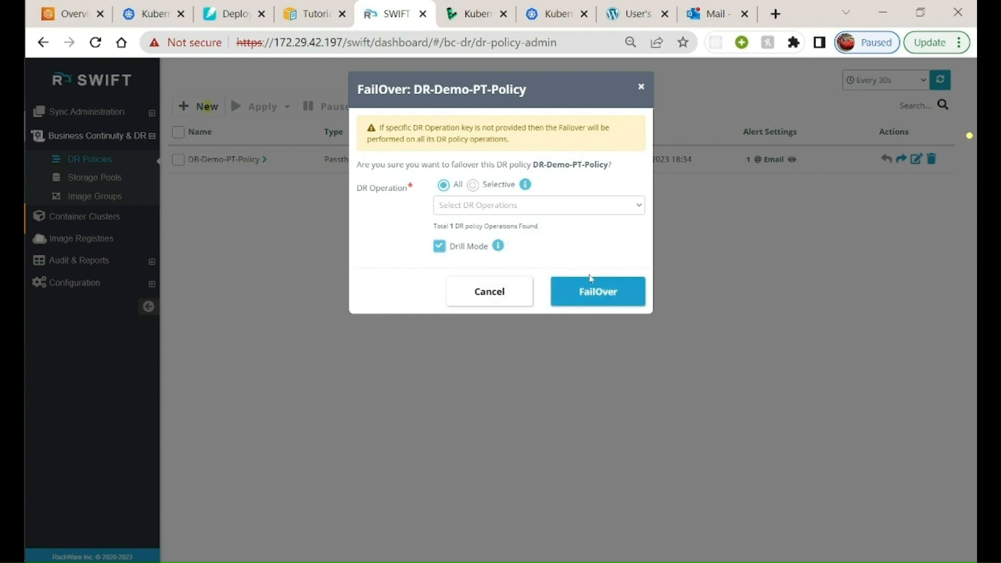
pyautogui.click(590, 291)
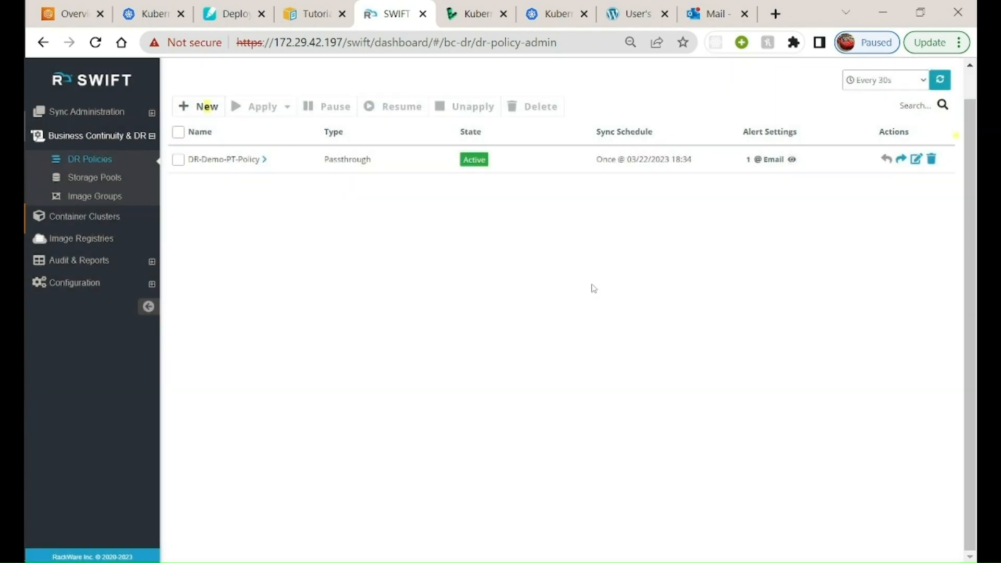